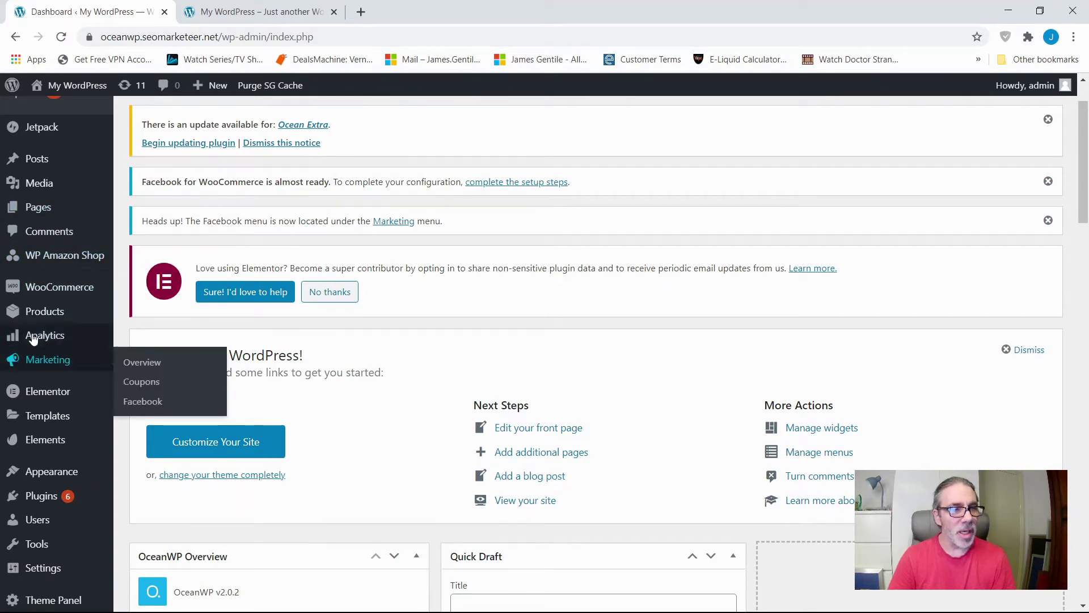
# Search the plugin directory for 'smart slider 3', then install and activate it
pyautogui.moveTo(37, 502)
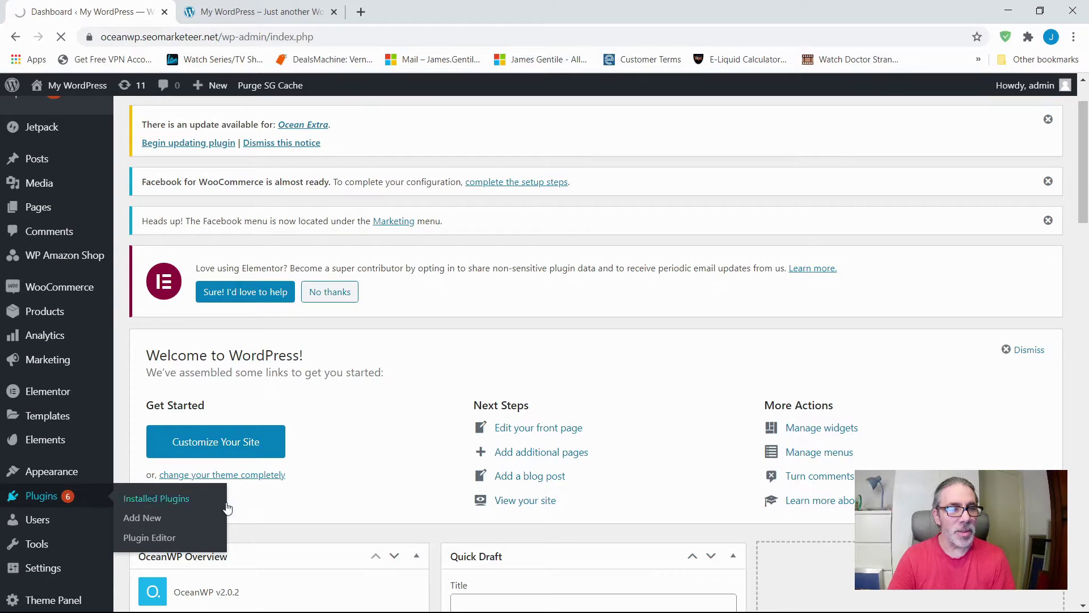
pyautogui.click(154, 498)
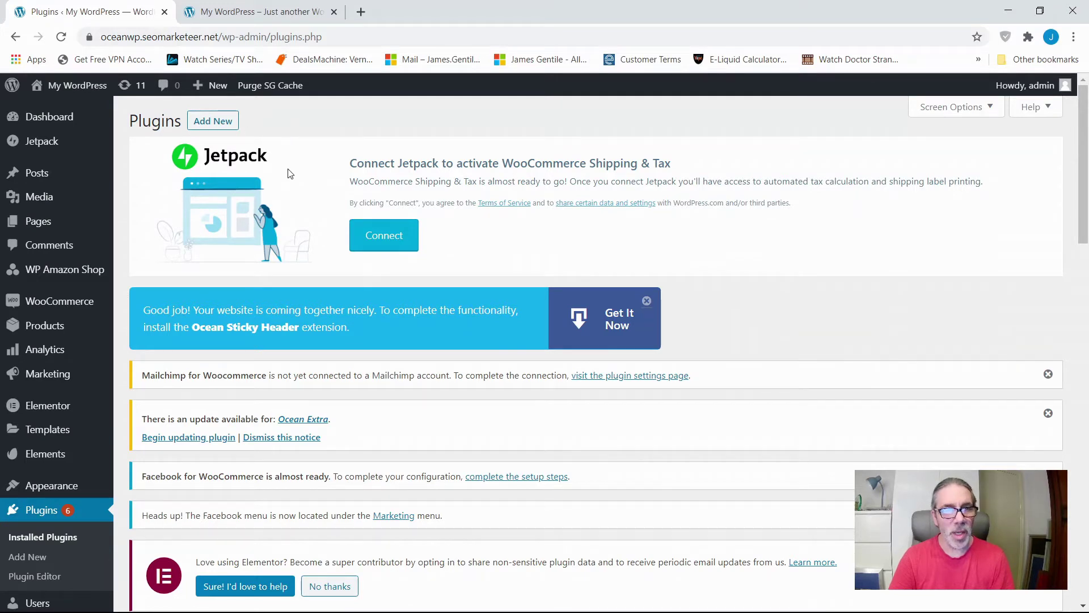
pyautogui.click(211, 123)
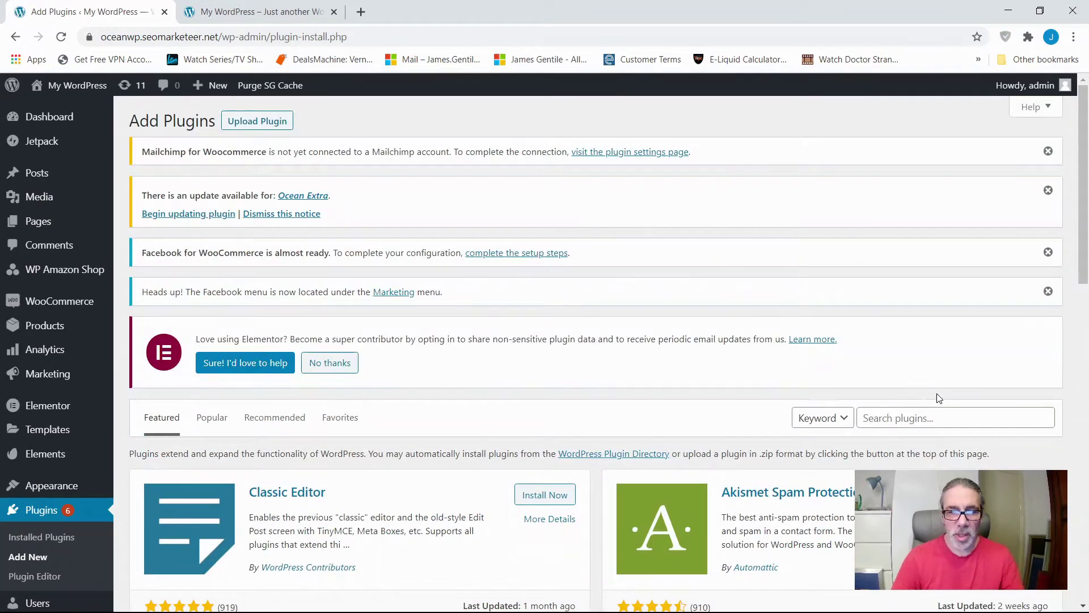
pyautogui.click(935, 417)
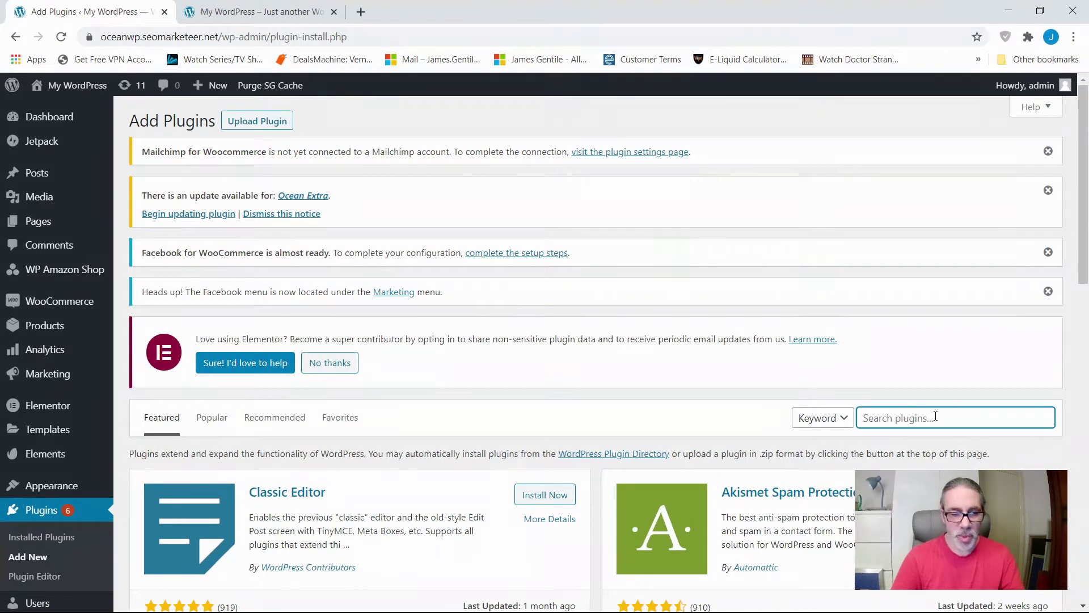
pyautogui.write('smart')
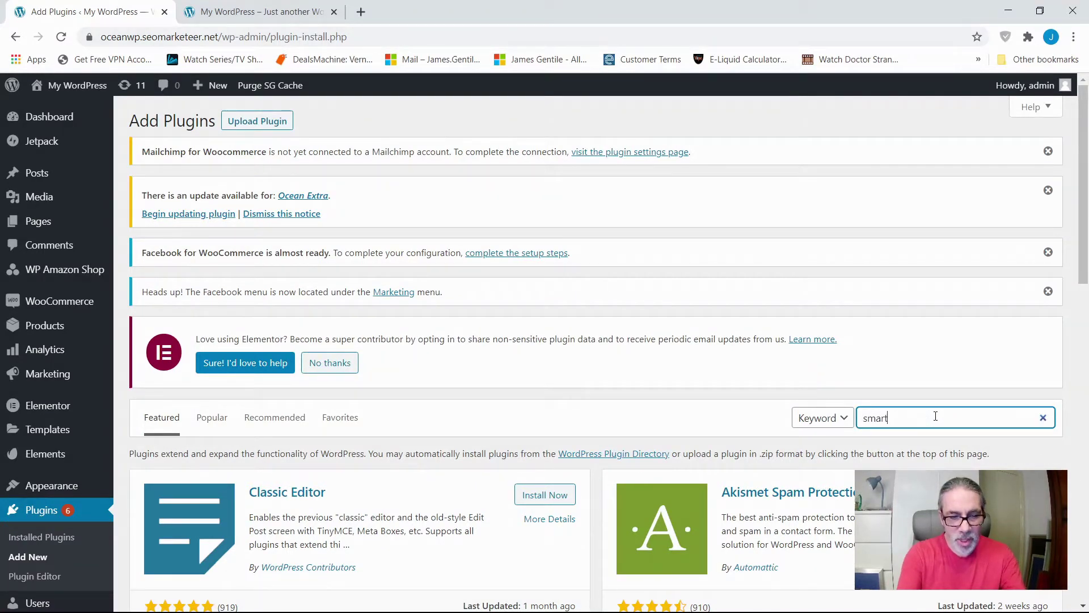
pyautogui.write(' slider 3')
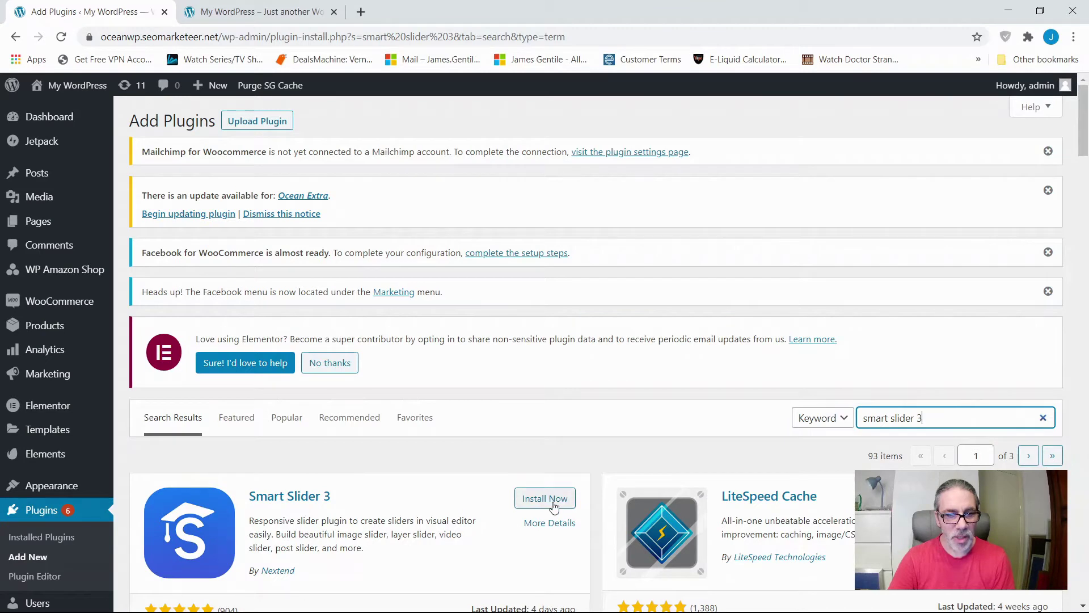
pyautogui.click(557, 502)
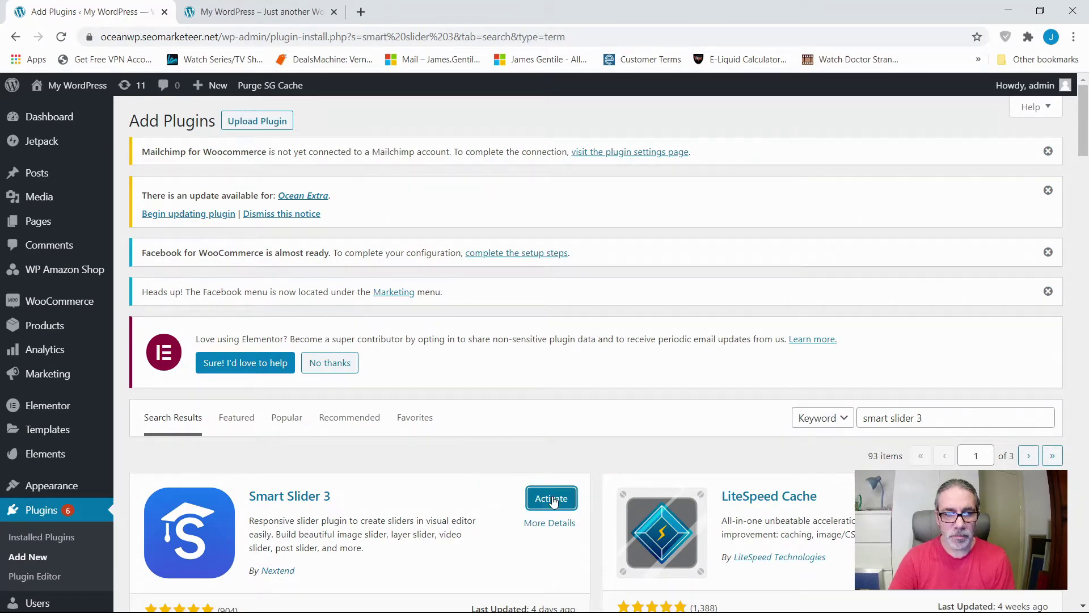
pyautogui.click(553, 499)
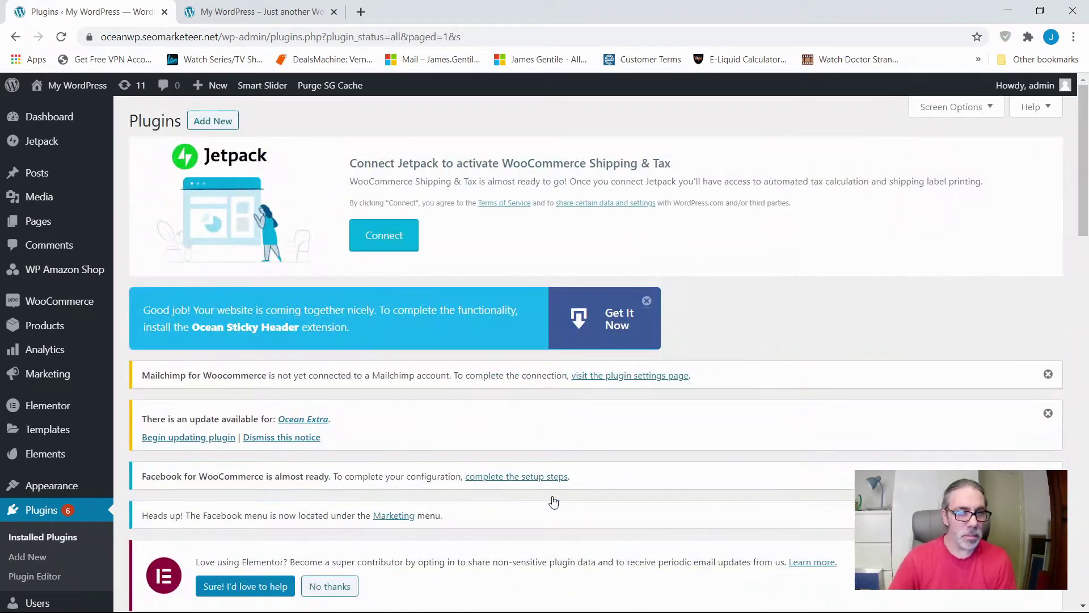
# Open the Smart Slider dashboard listing Demo Slider - Free Full-width, Tutorial Slider and My project
pyautogui.scroll(-9, 117, 459)
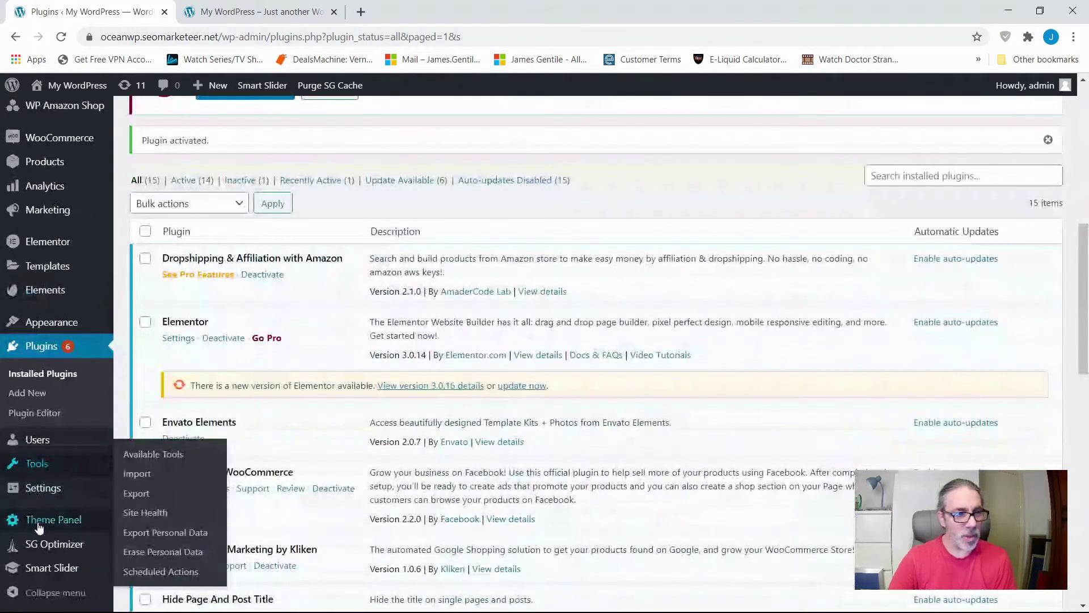
pyautogui.moveTo(35, 576)
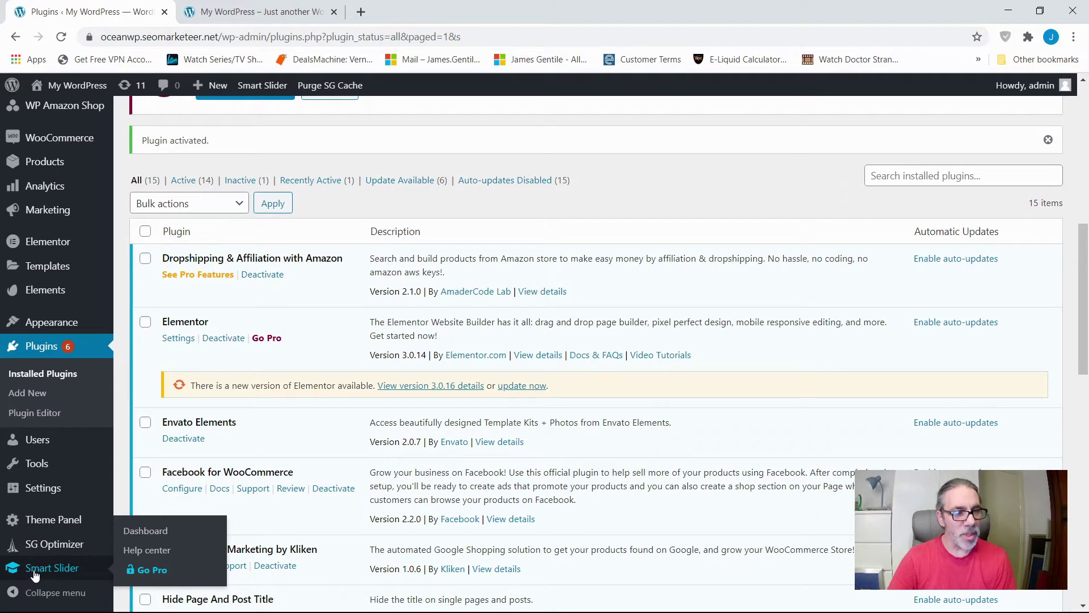
pyautogui.click(157, 532)
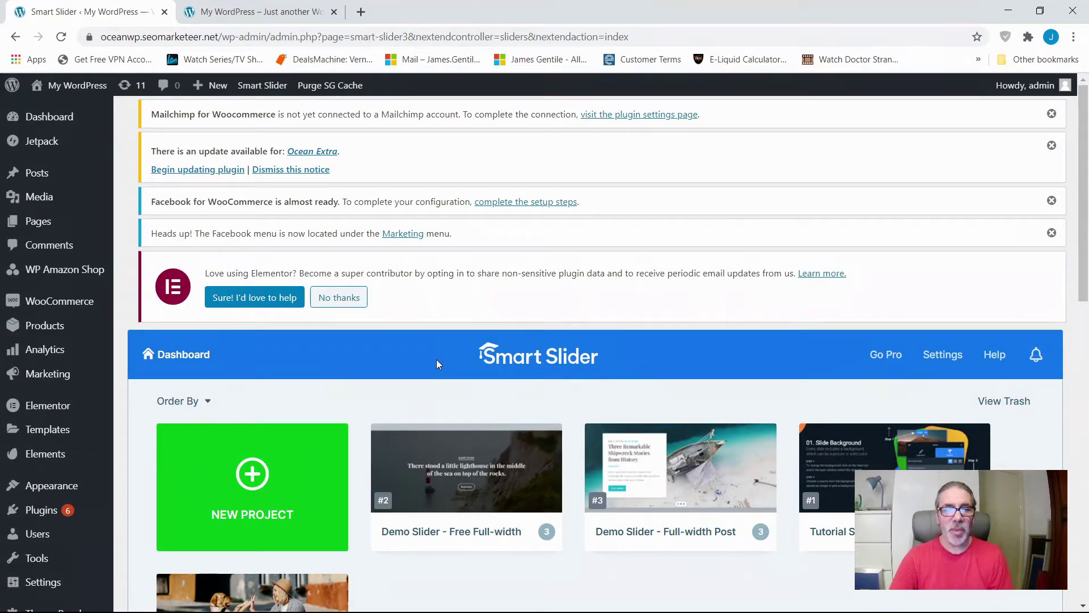
pyautogui.scroll(-3, 412, 407)
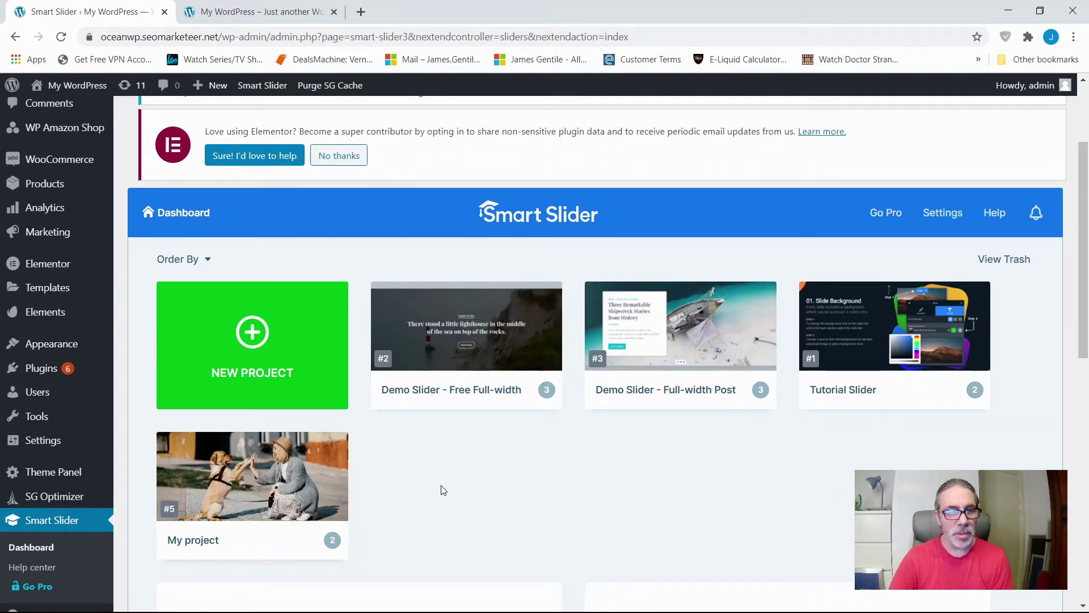
# Start a new project from a template and import the free Full-width Post Slider
pyautogui.click(334, 445)
pyautogui.click(481, 462)
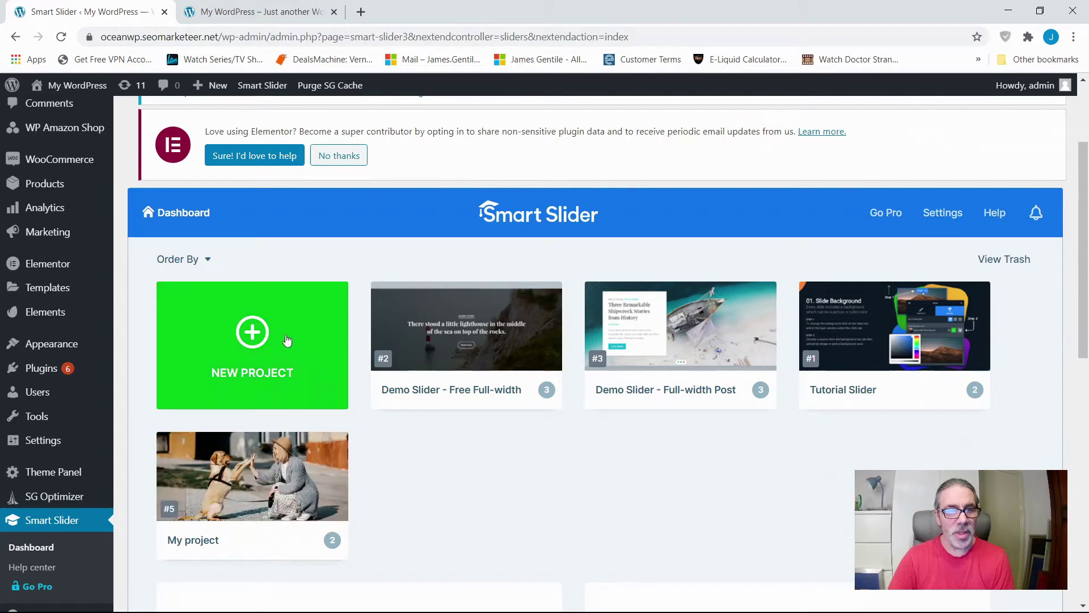
pyautogui.click(234, 344)
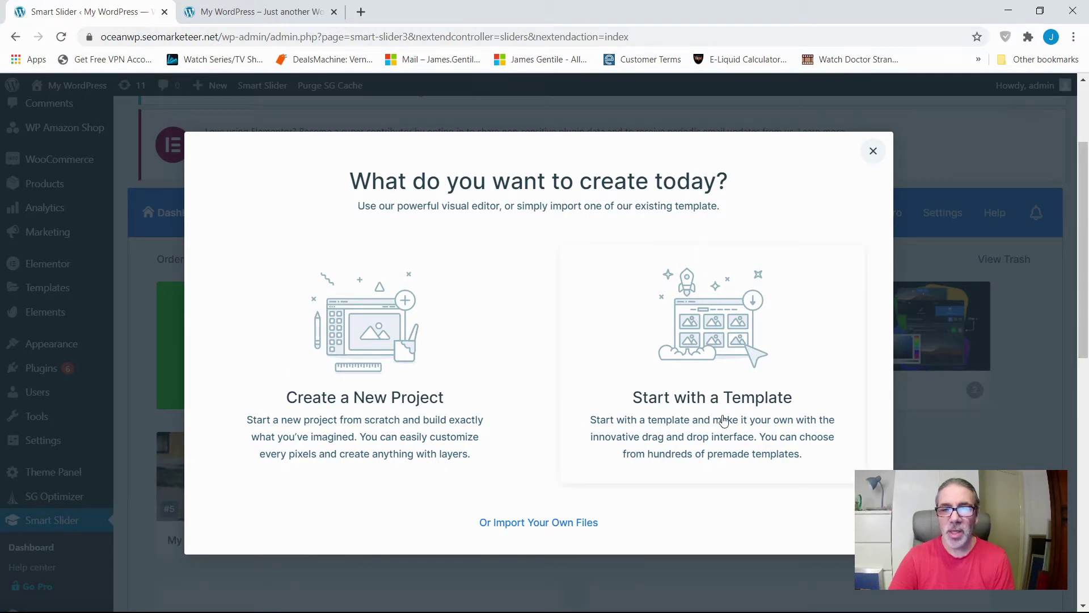
pyautogui.click(732, 338)
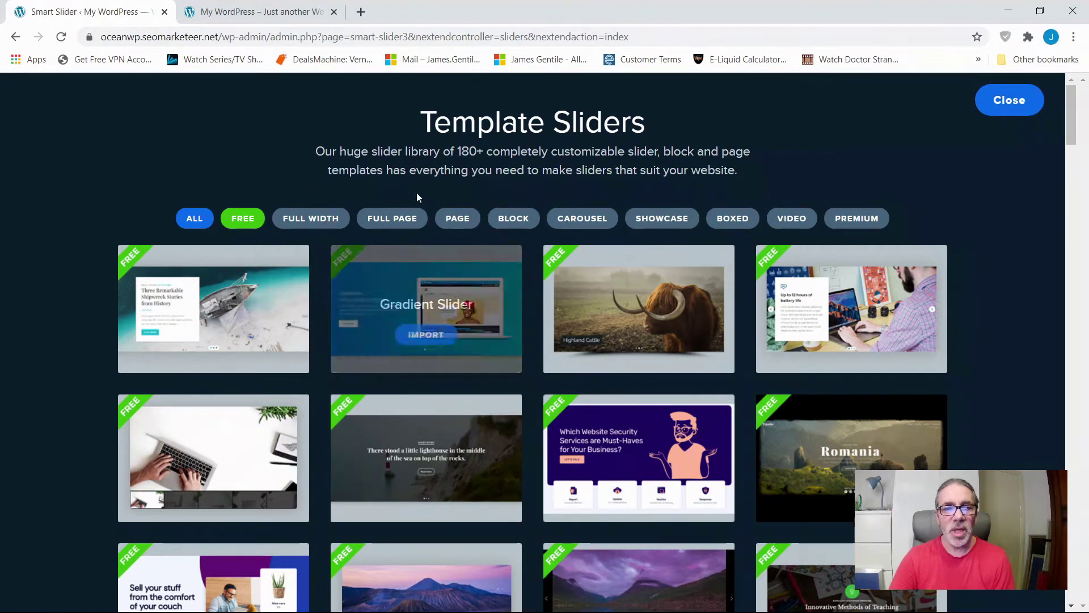
pyautogui.click(466, 222)
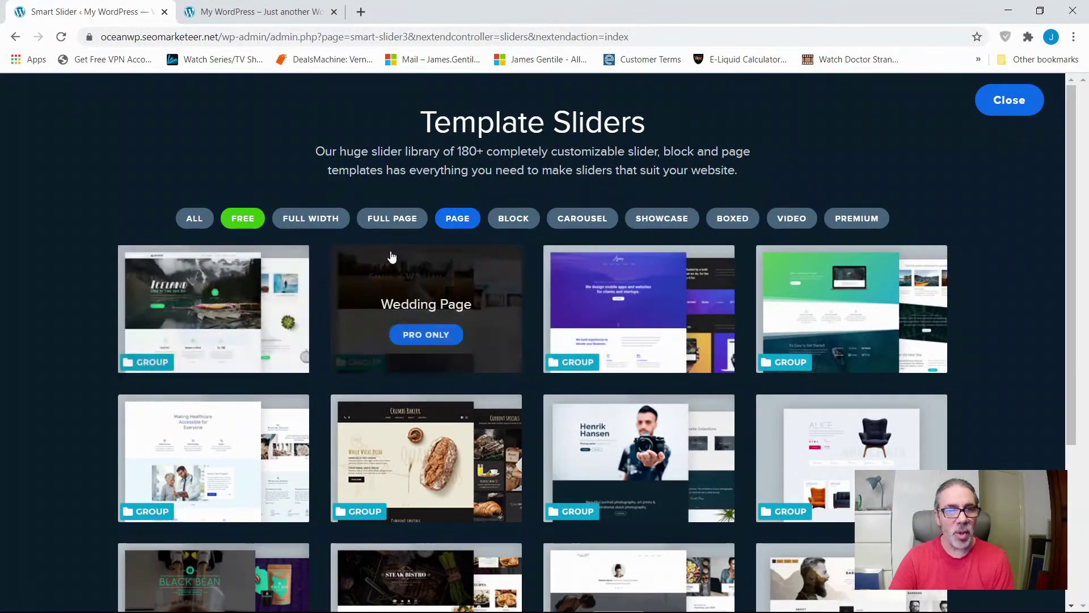
pyautogui.click(241, 218)
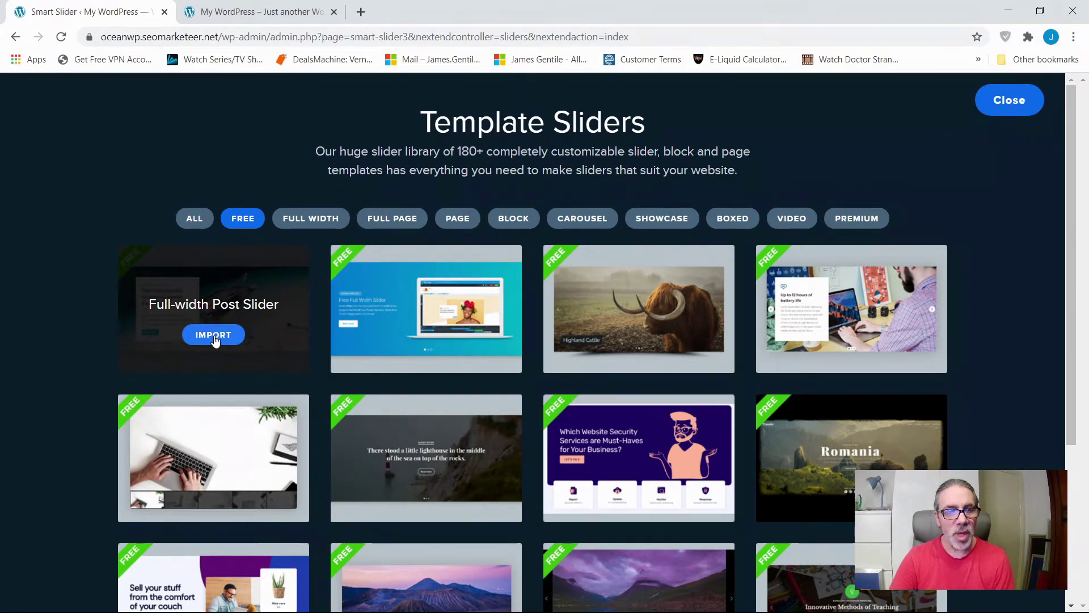
pyautogui.click(214, 335)
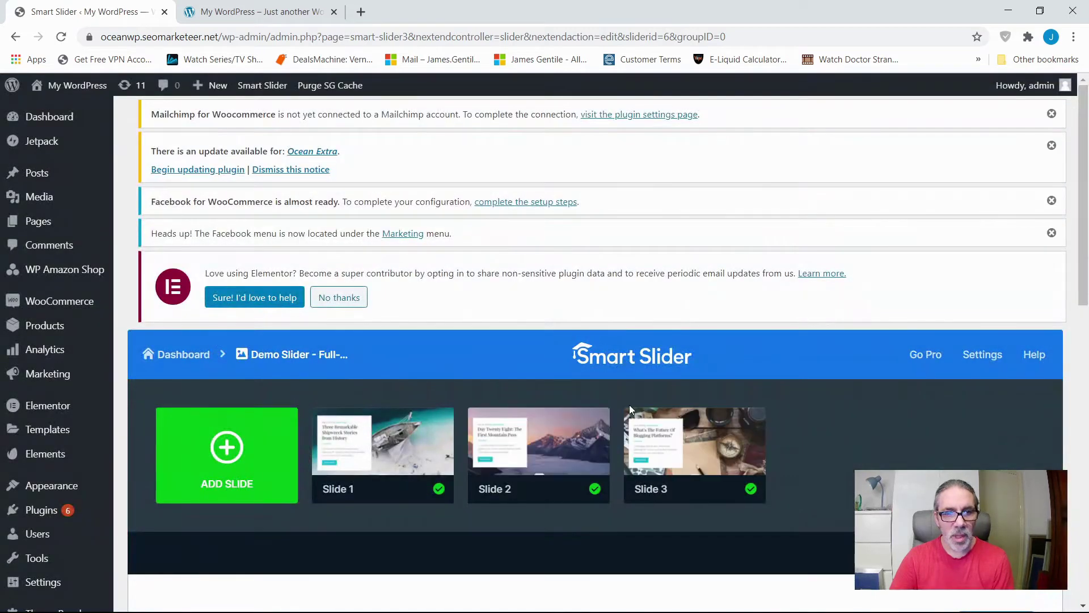
# Open Slide 1, with its boat background and Read More button, in the slide editor
pyautogui.scroll(-6, 628, 404)
pyautogui.scroll(4, 628, 409)
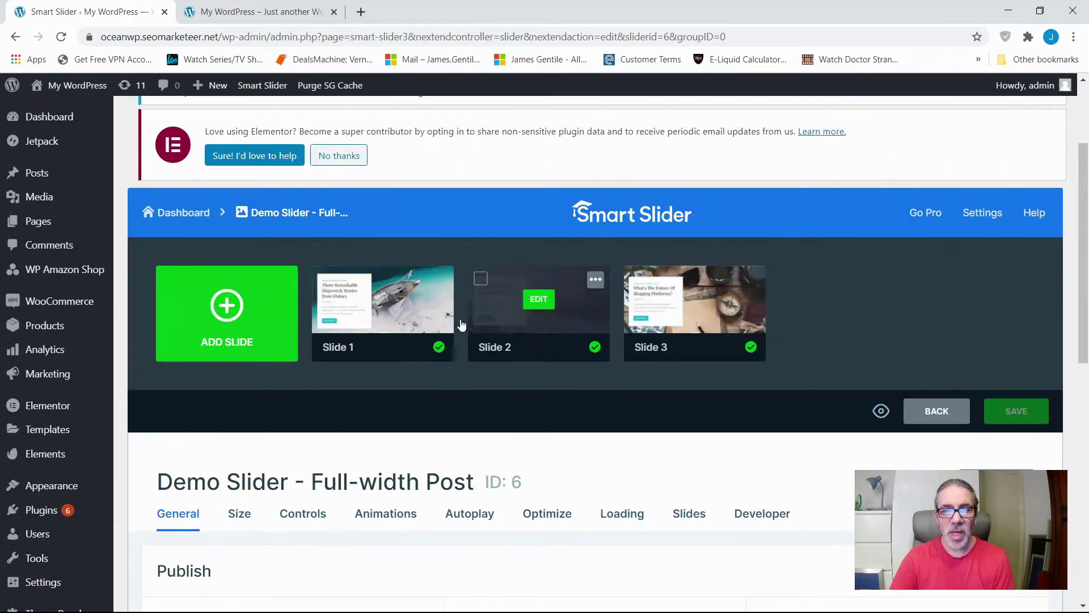
pyautogui.moveTo(645, 322)
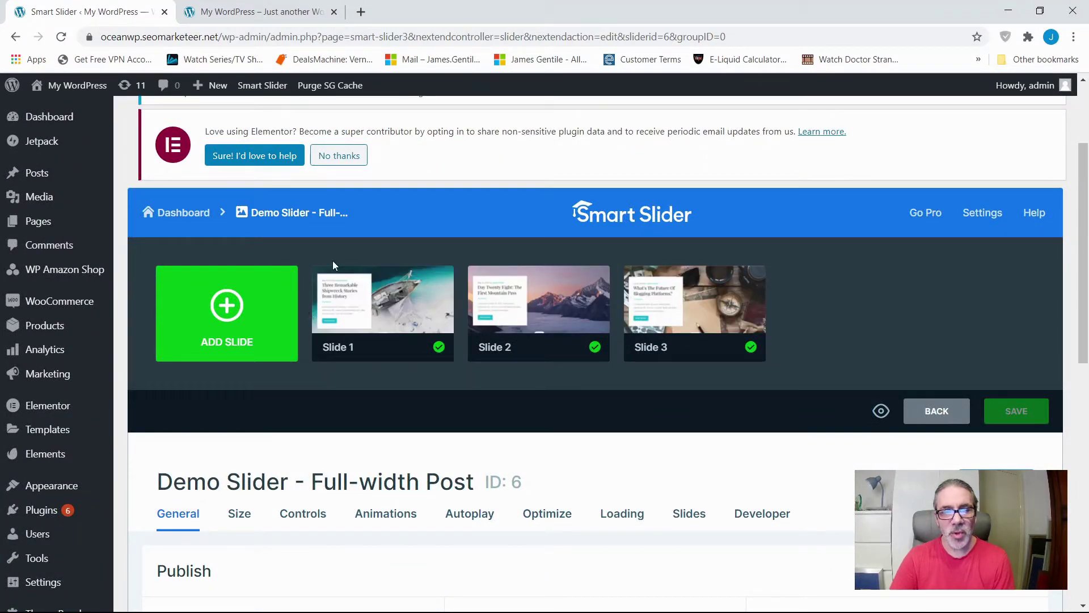
pyautogui.moveTo(357, 310)
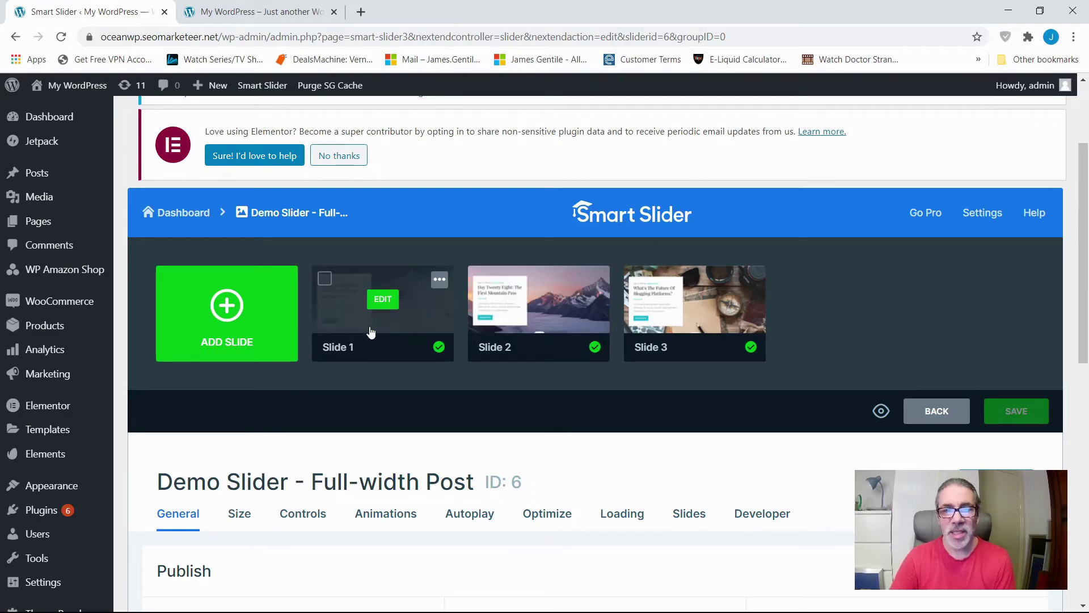
pyautogui.scroll(-3, 314, 397)
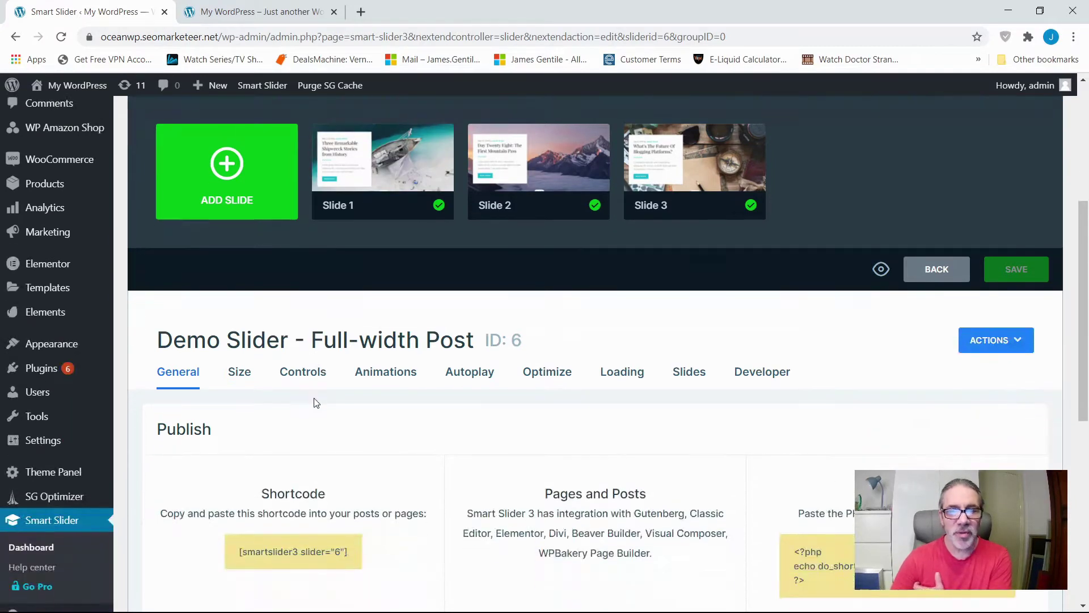
pyautogui.moveTo(369, 162)
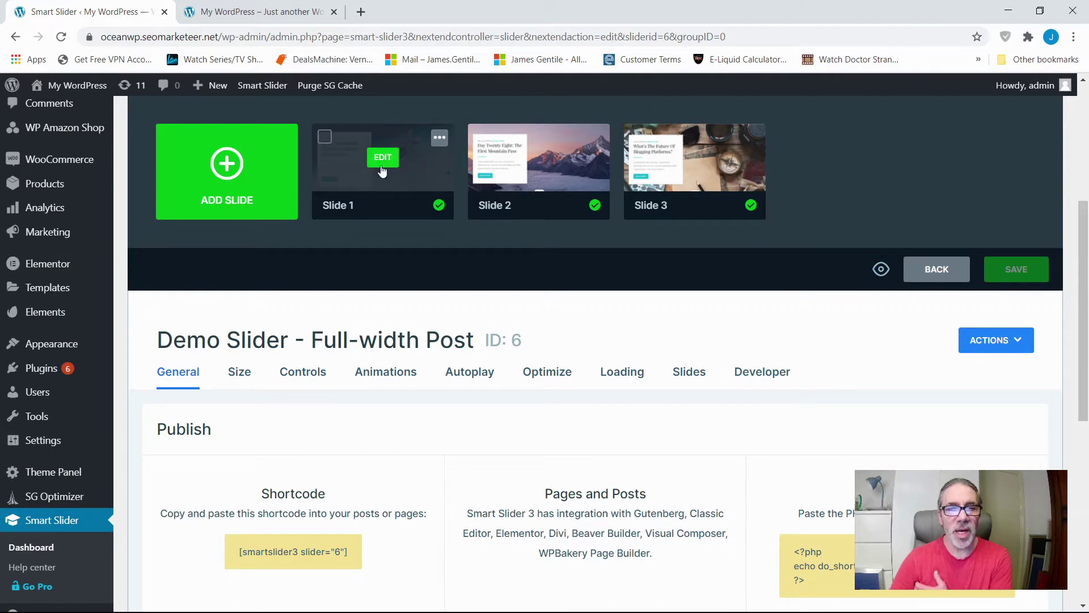
pyautogui.click(382, 158)
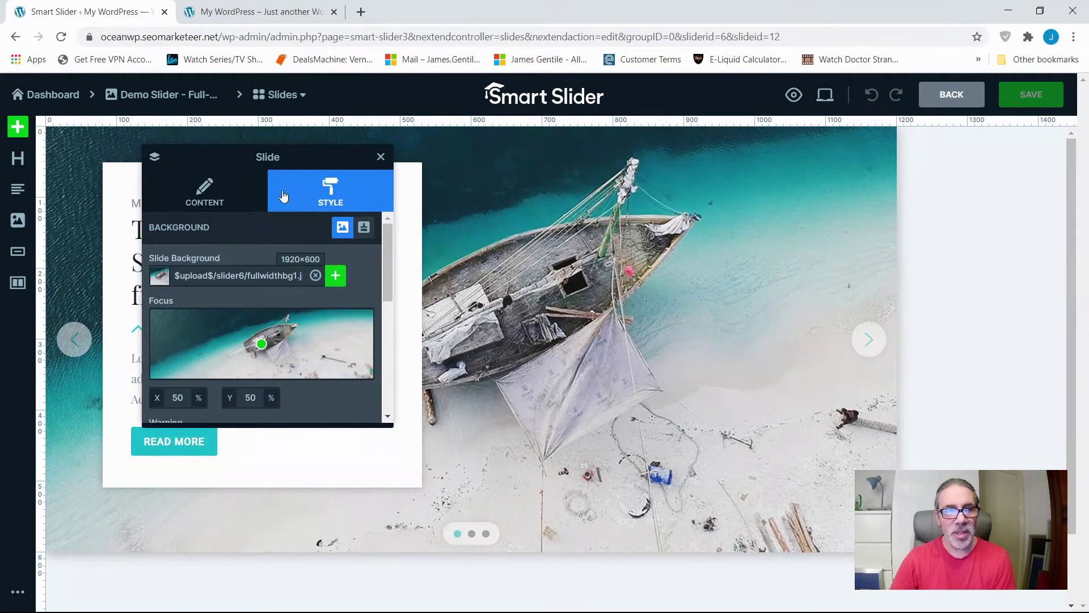
# Replace Slide 1's boat background with the girl-in-grass photo child-1867463_1920.jpg
pyautogui.scroll(-5, 225, 349)
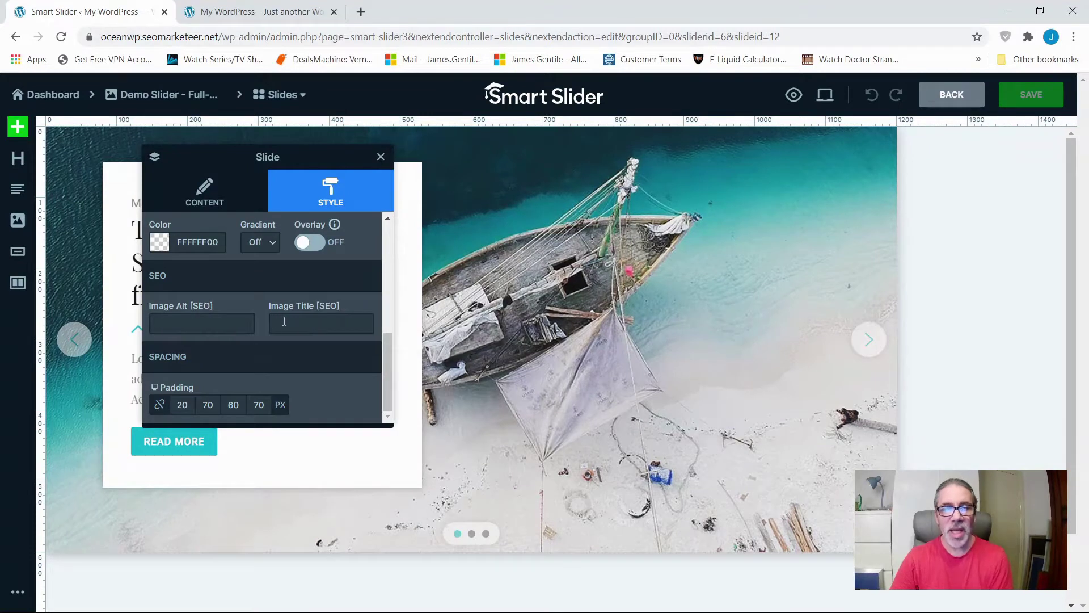
pyautogui.scroll(5, 272, 352)
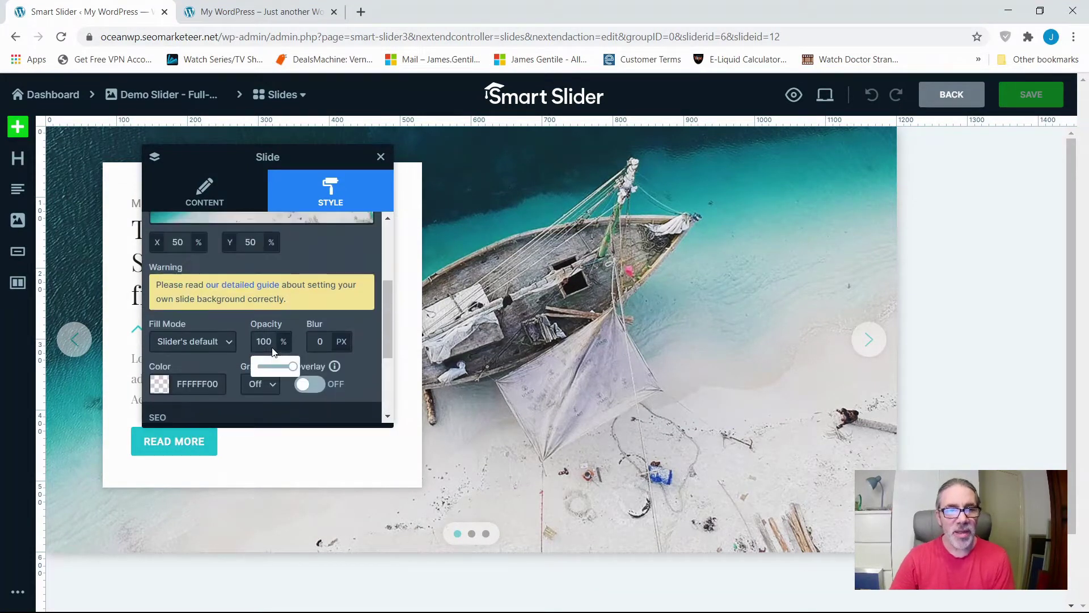
pyautogui.scroll(1, 294, 323)
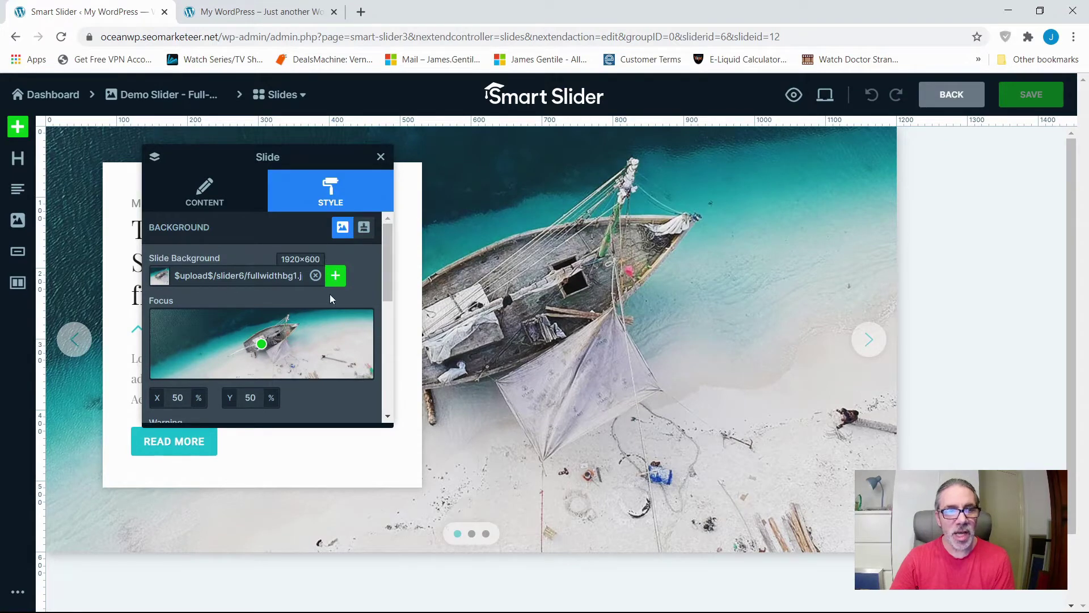
pyautogui.click(337, 277)
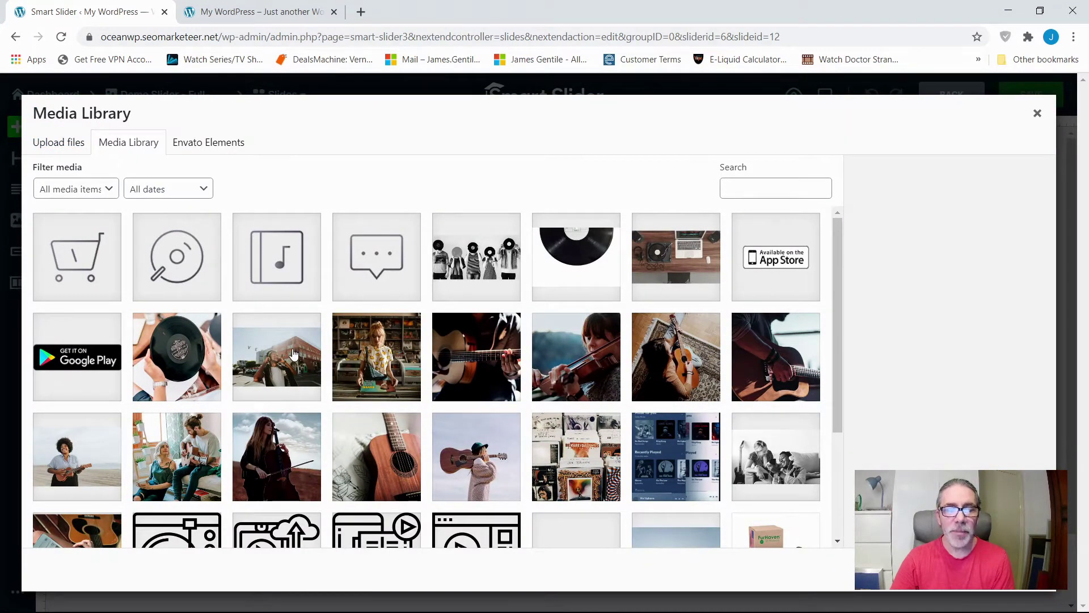
pyautogui.scroll(-3, 293, 355)
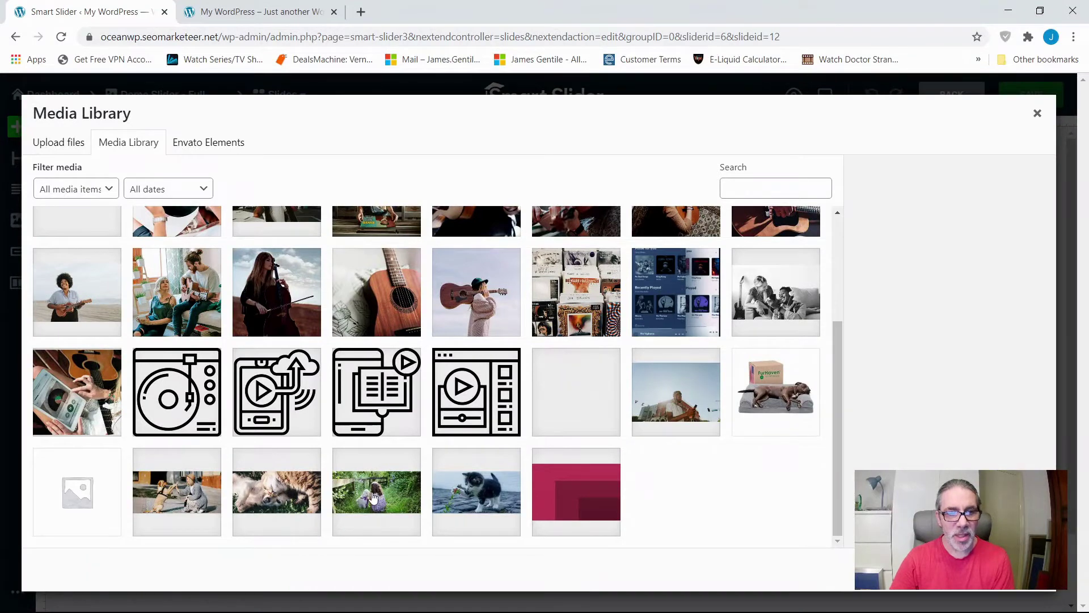
pyautogui.click(389, 501)
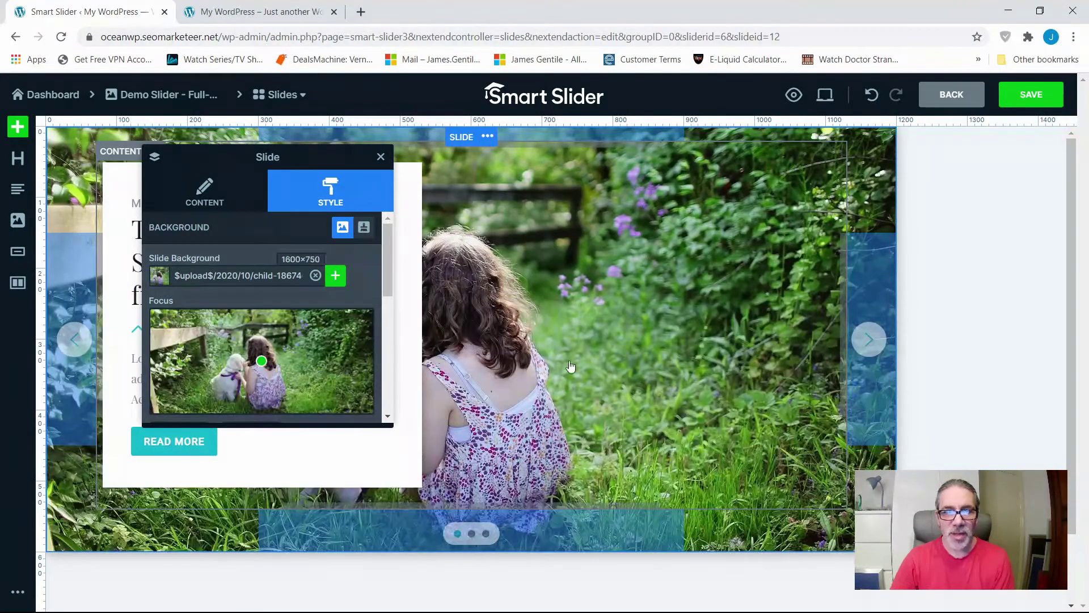
# Open the slide link chooser in the Content tab and close it, leaving the link empty
pyautogui.click(195, 193)
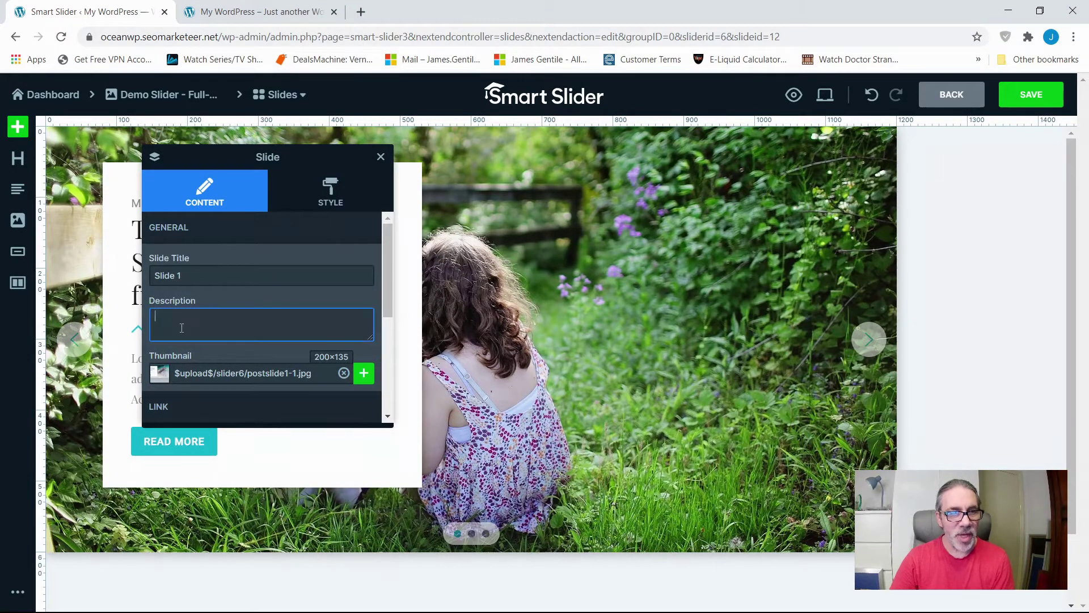
pyautogui.scroll(-3, 181, 332)
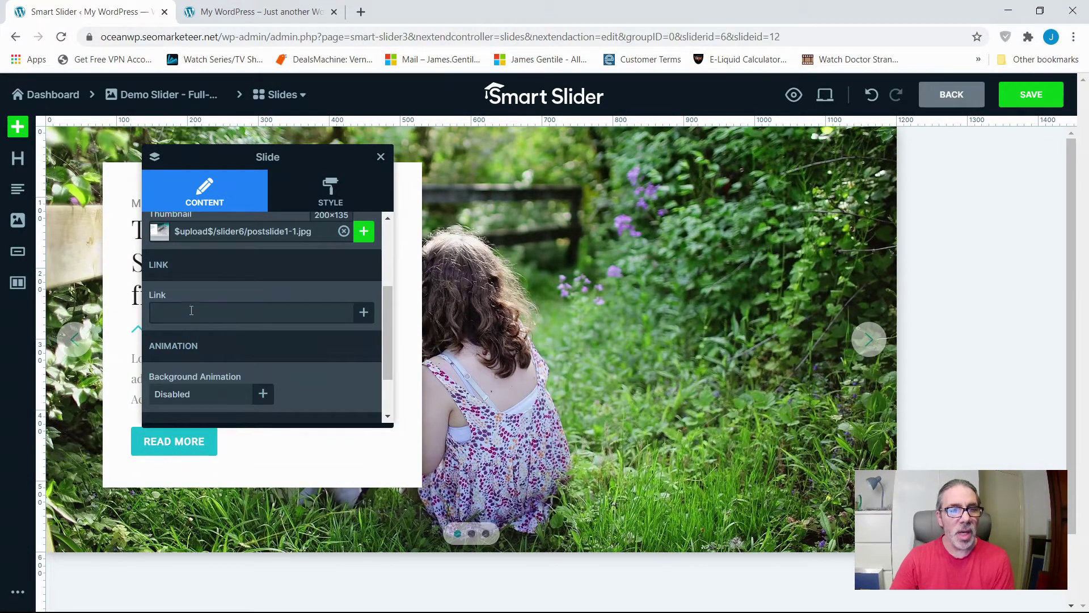
pyautogui.click(191, 308)
pyautogui.click(363, 313)
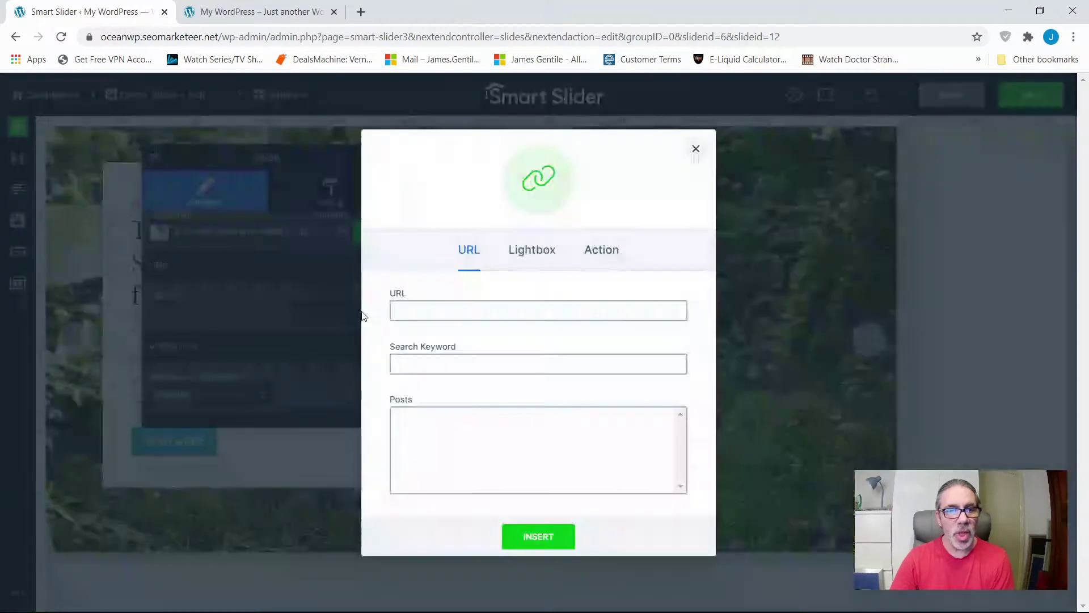
pyautogui.scroll(-10, 498, 454)
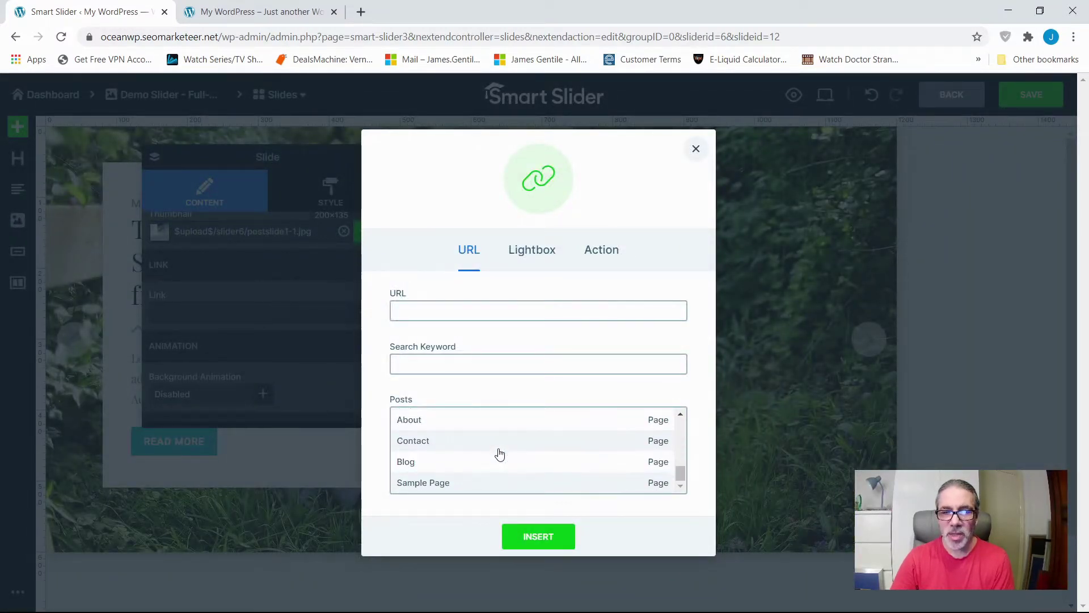
pyautogui.scroll(10, 498, 455)
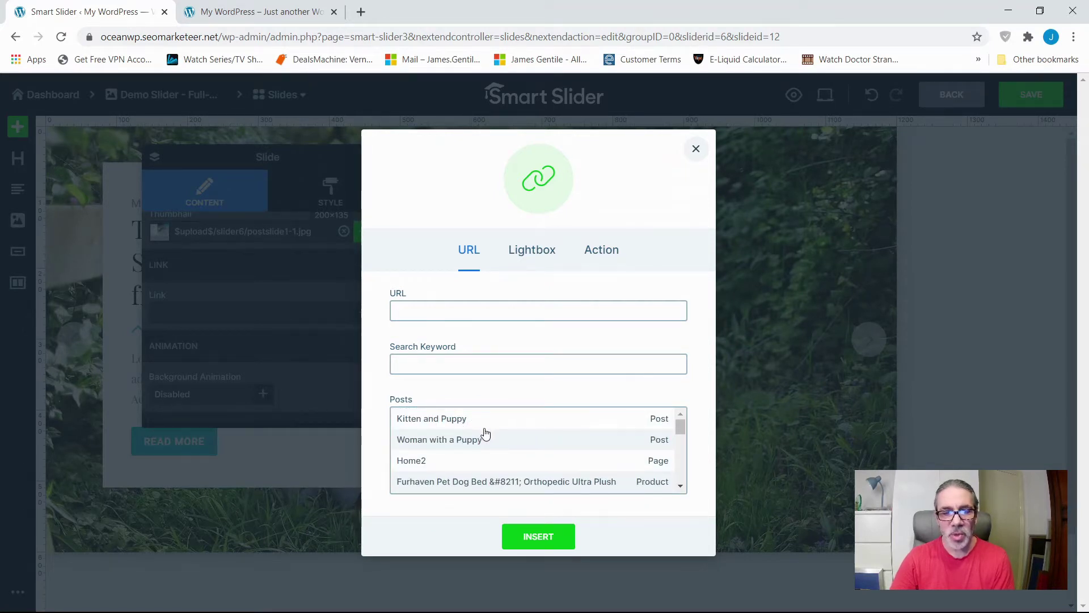
pyautogui.click(697, 148)
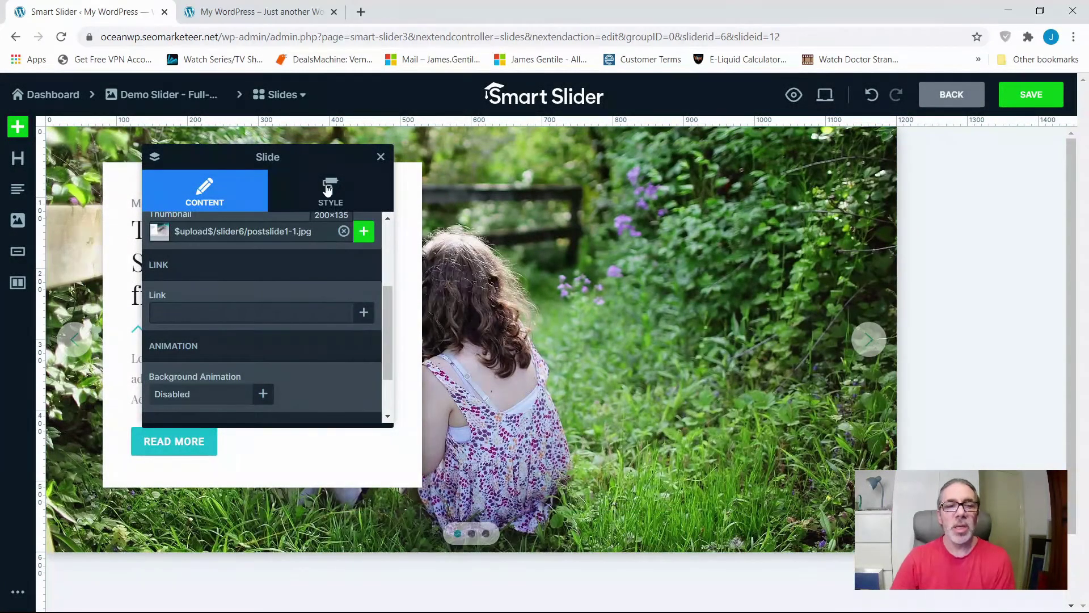
pyautogui.scroll(-1, 222, 368)
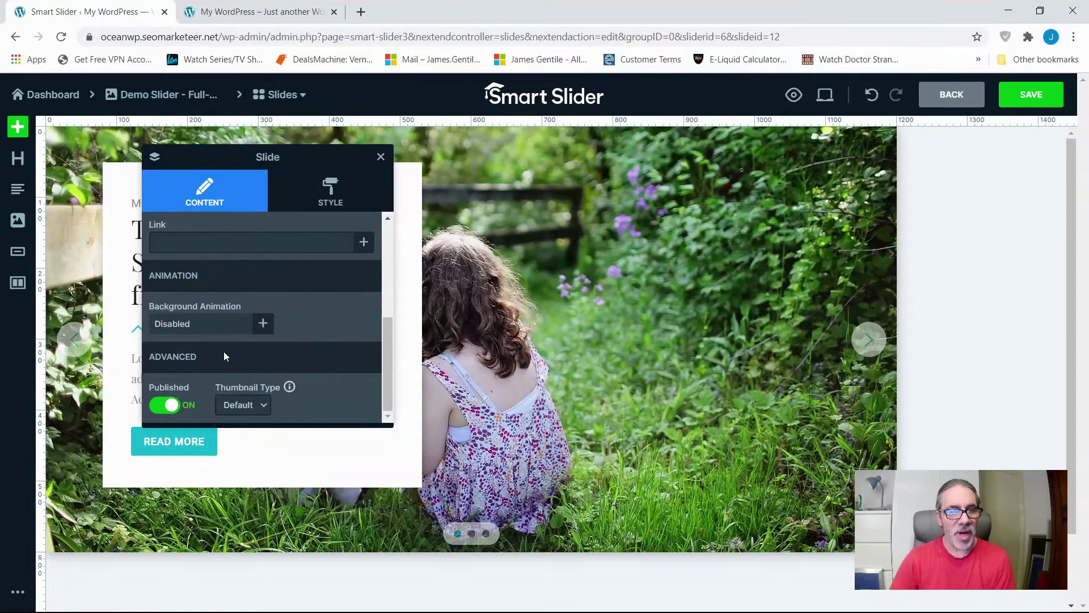
# Close the slide settings, save Slide 1 and return to the slider overview
pyautogui.click(381, 158)
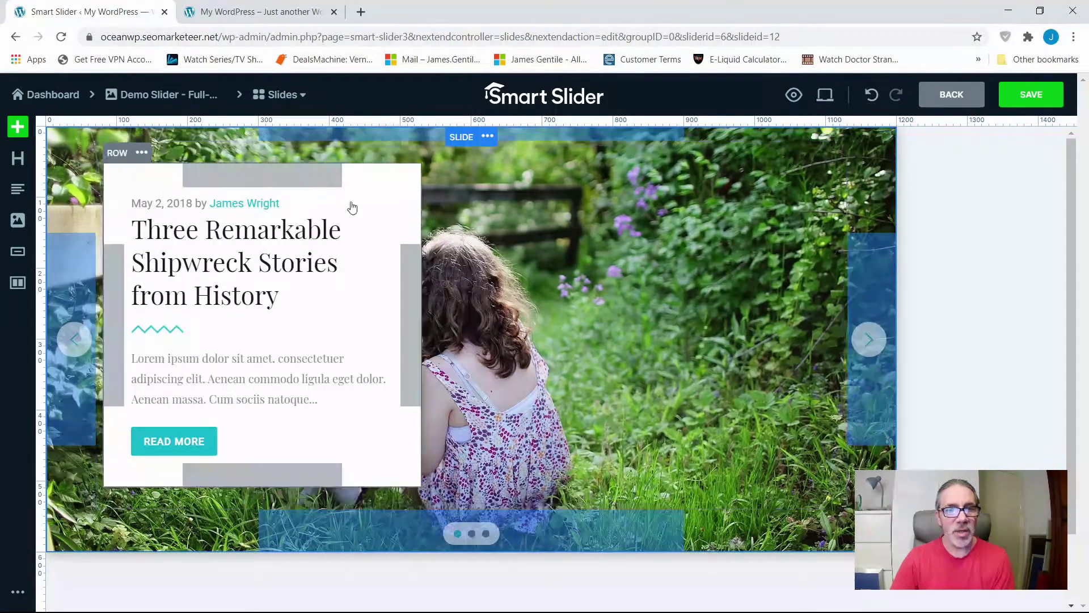
pyautogui.scroll(-2, 463, 285)
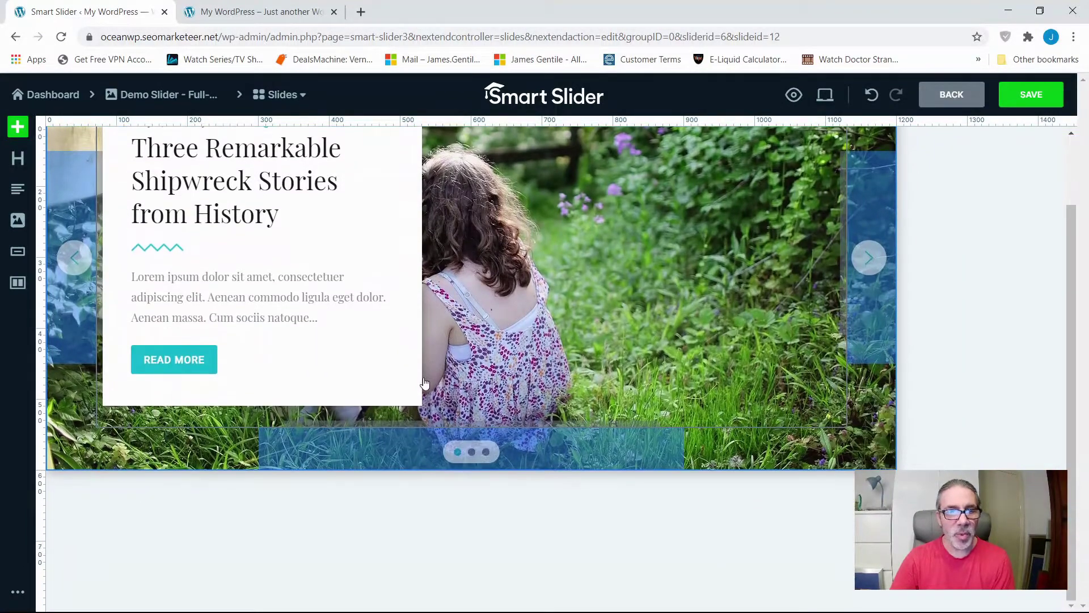
pyautogui.scroll(2, 419, 383)
pyautogui.moveTo(732, 120); pyautogui.dragTo(731, 137)
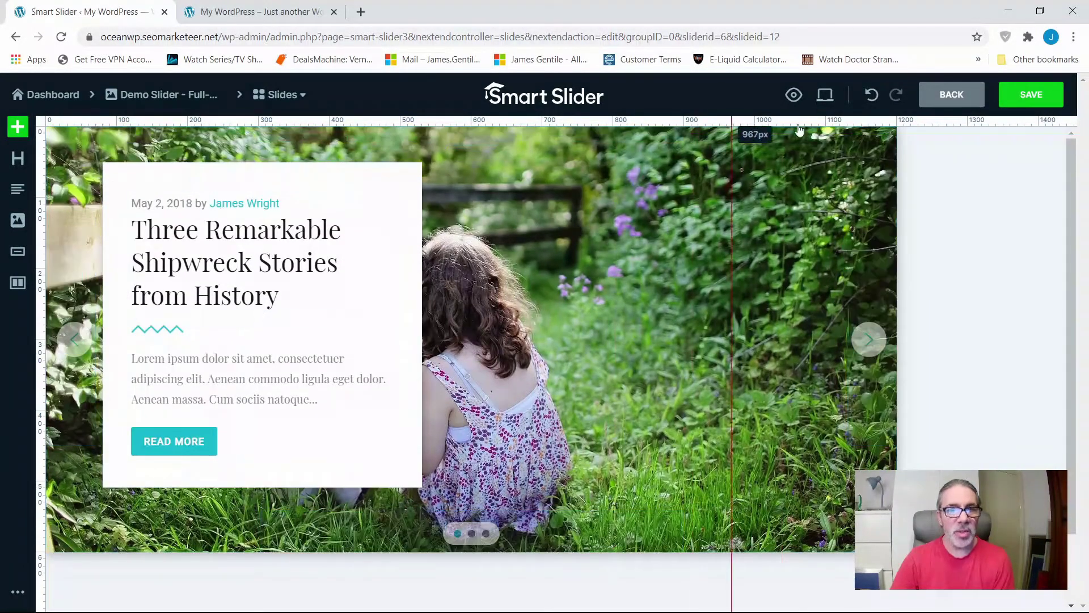
pyautogui.click(1038, 92)
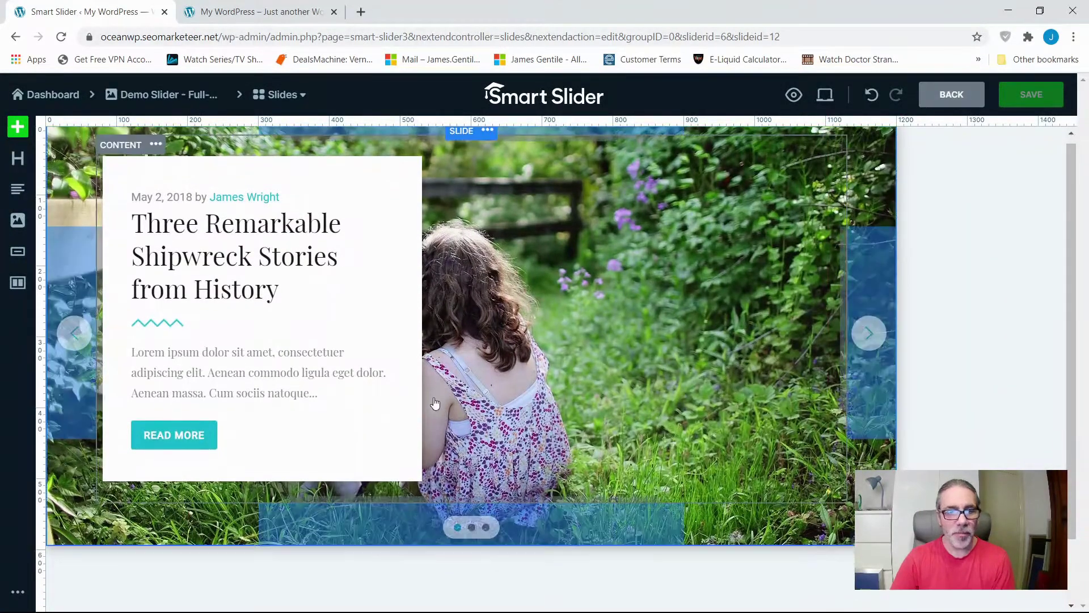
pyautogui.scroll(-2, 488, 363)
pyautogui.click(946, 101)
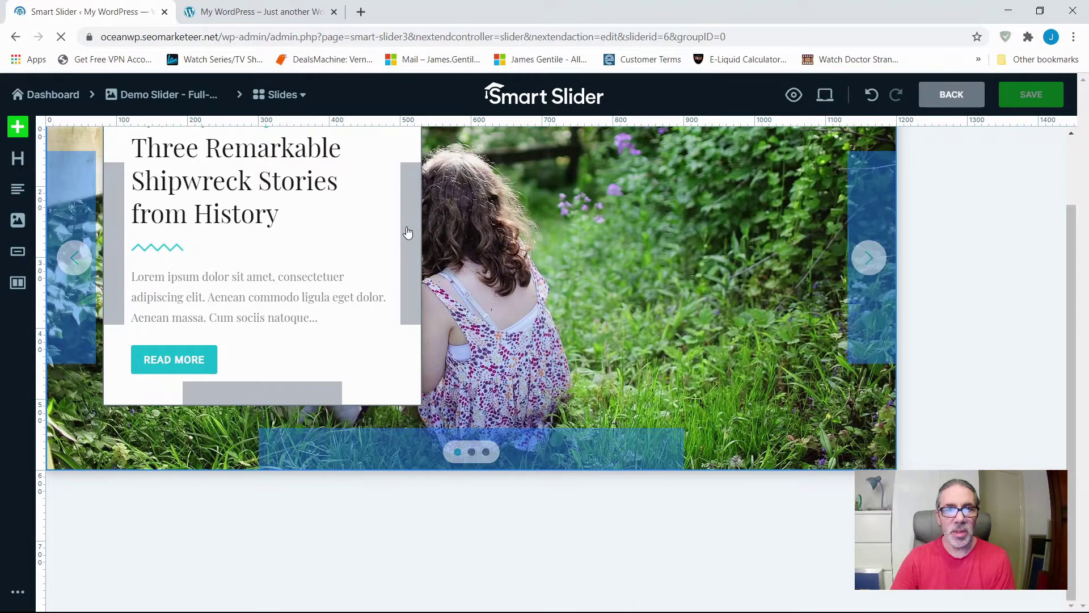
# Select the [smartslider3 slider="6"] shortcode and show the 1200 x 600 px size settings
pyautogui.scroll(-5, 596, 405)
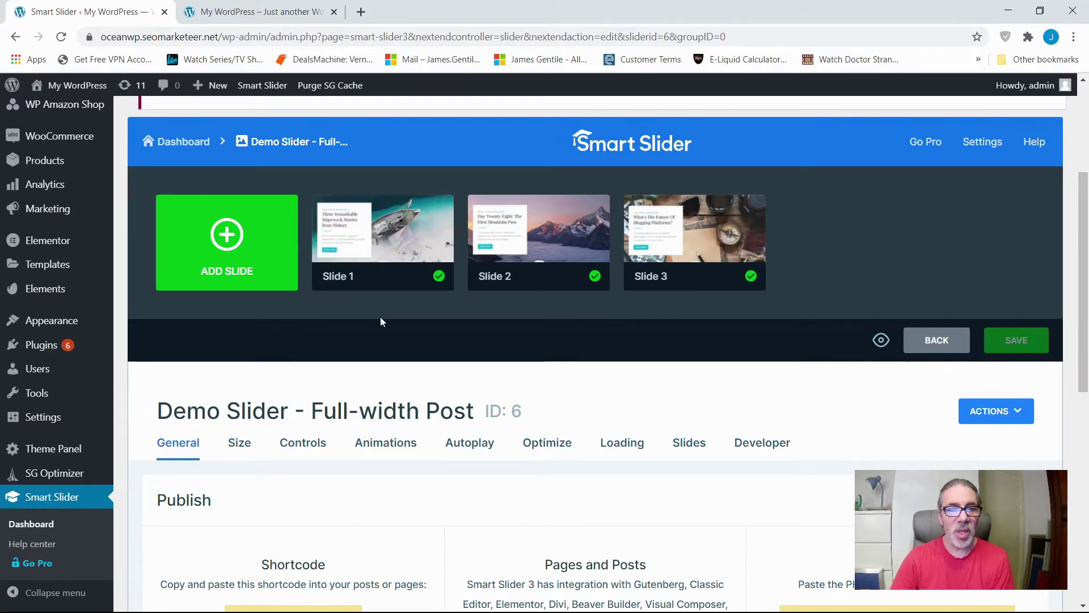
pyautogui.scroll(-3, 380, 317)
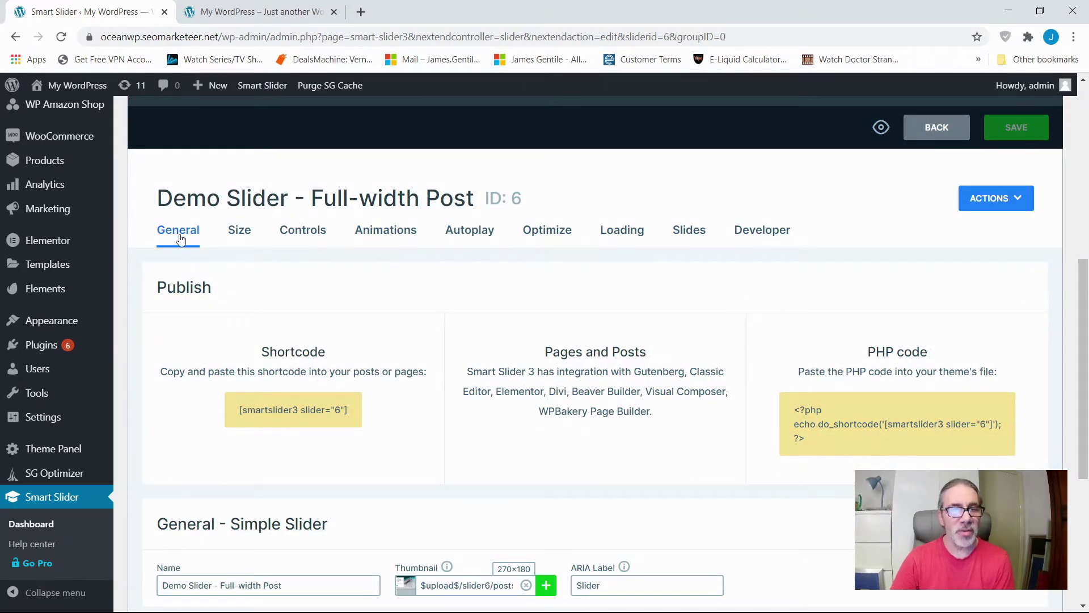
pyautogui.scroll(-2, 238, 361)
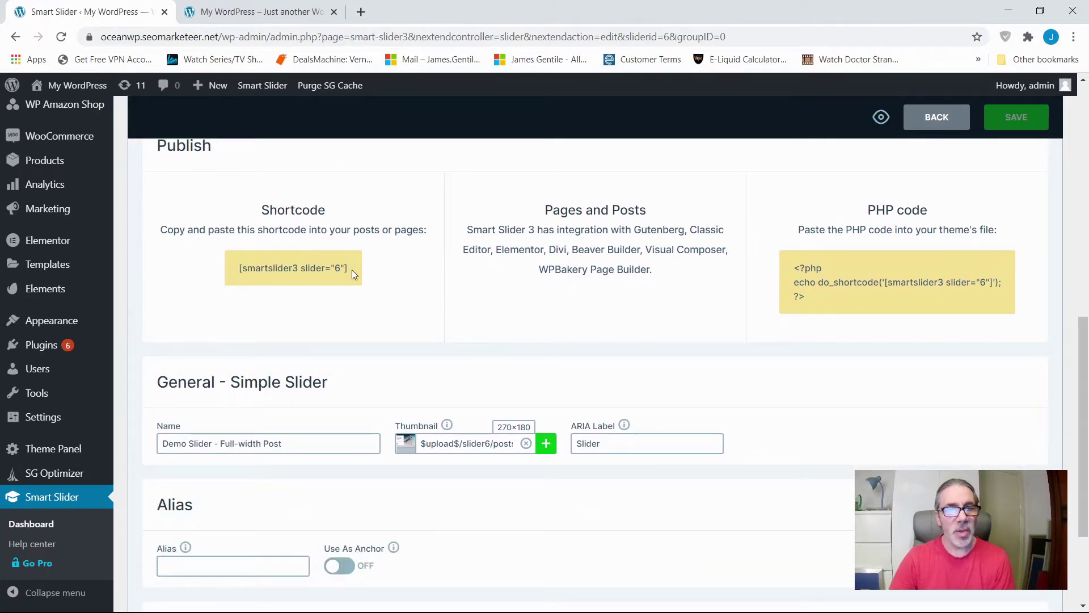
pyautogui.moveTo(347, 265); pyautogui.dragTo(215, 267)
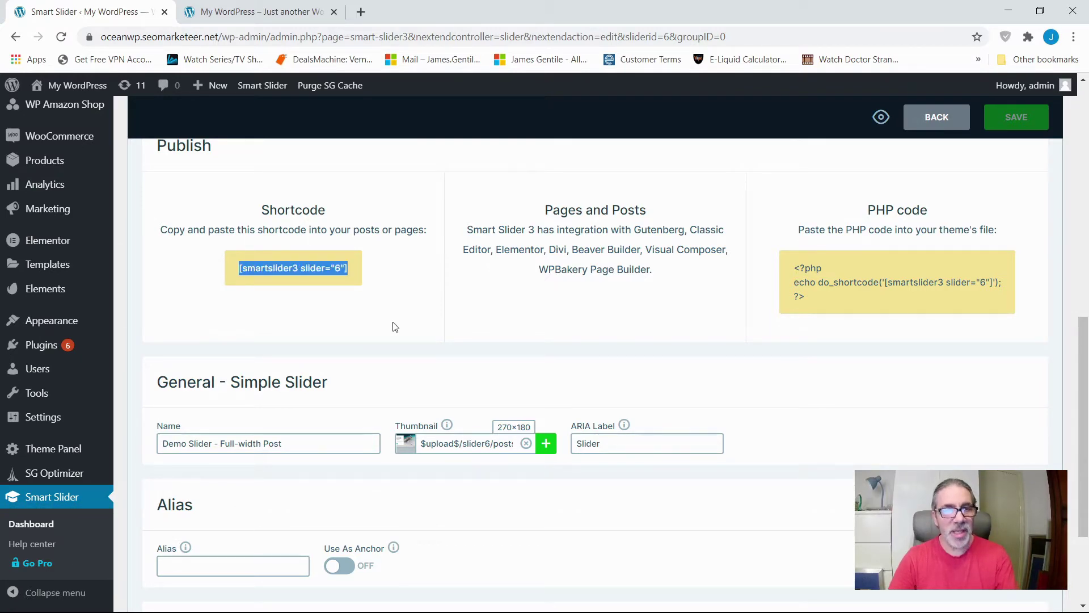
pyautogui.scroll(4, 395, 327)
pyautogui.click(240, 302)
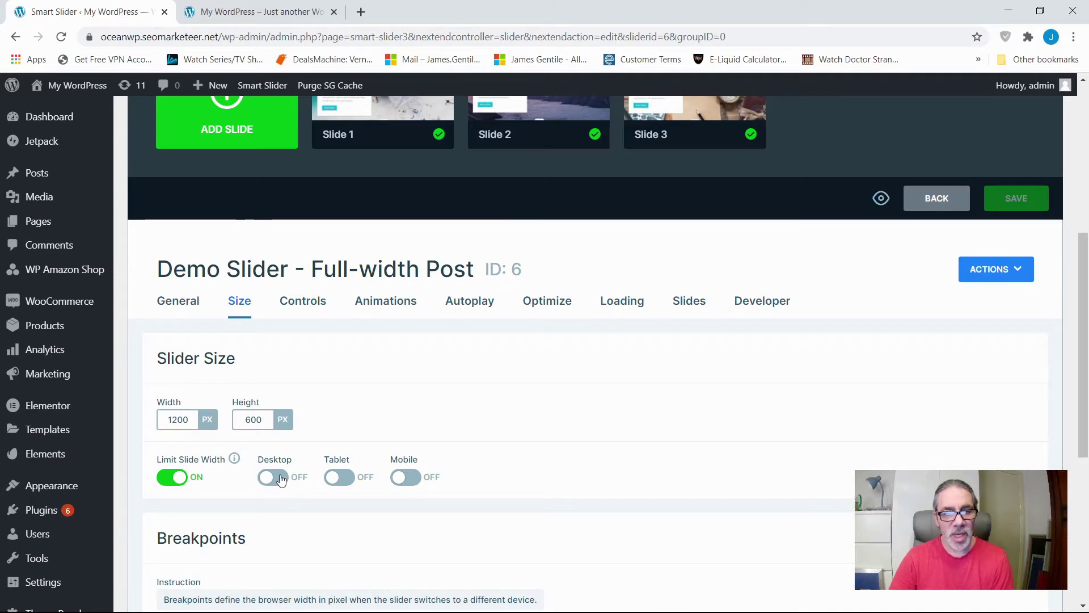
pyautogui.scroll(-1, 278, 474)
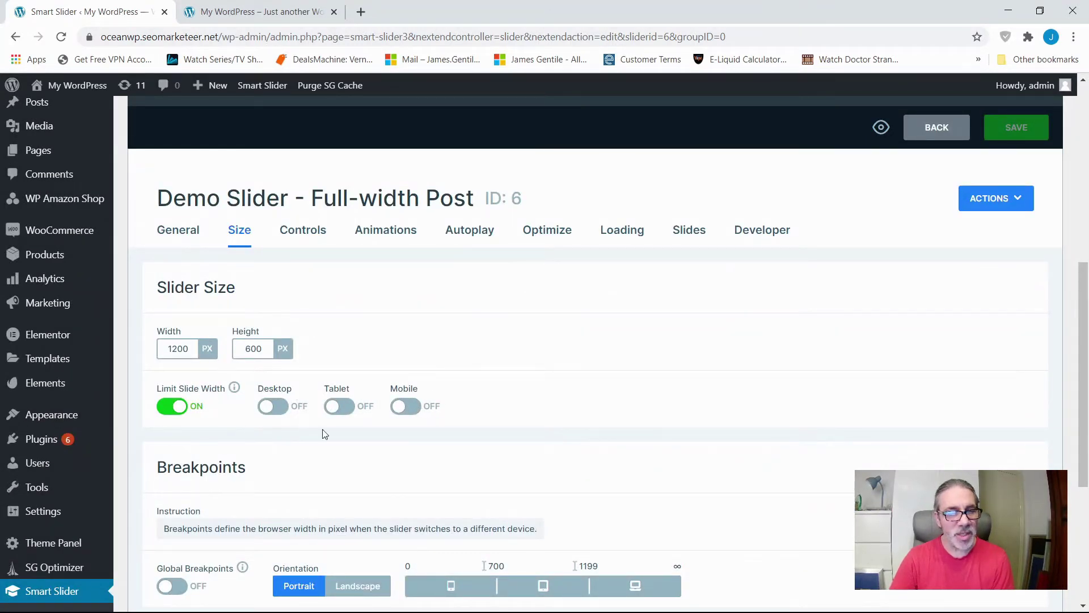
pyautogui.scroll(-4, 447, 391)
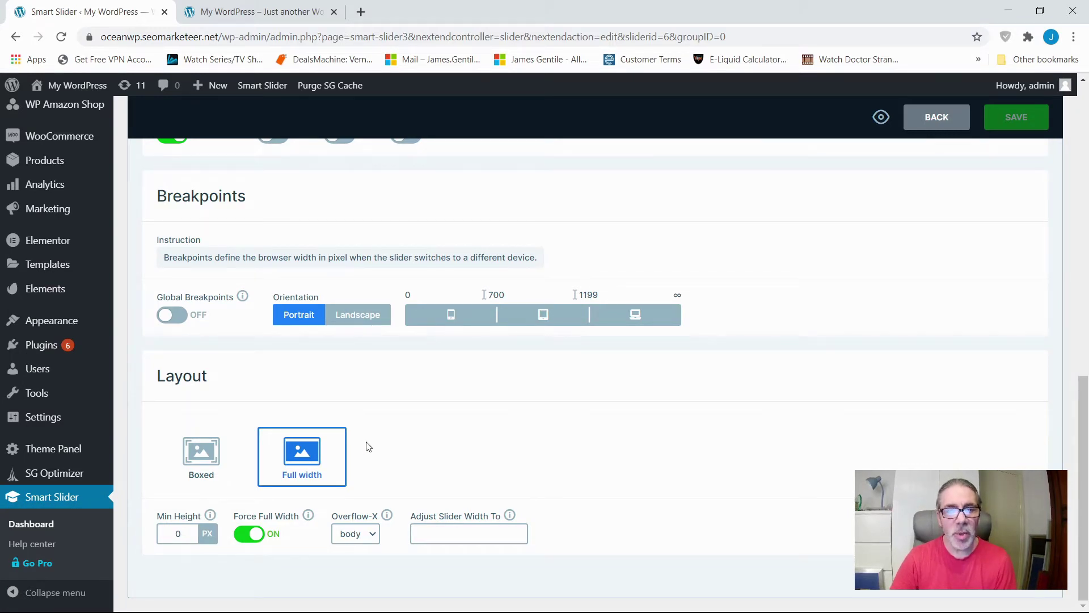
pyautogui.scroll(7, 366, 446)
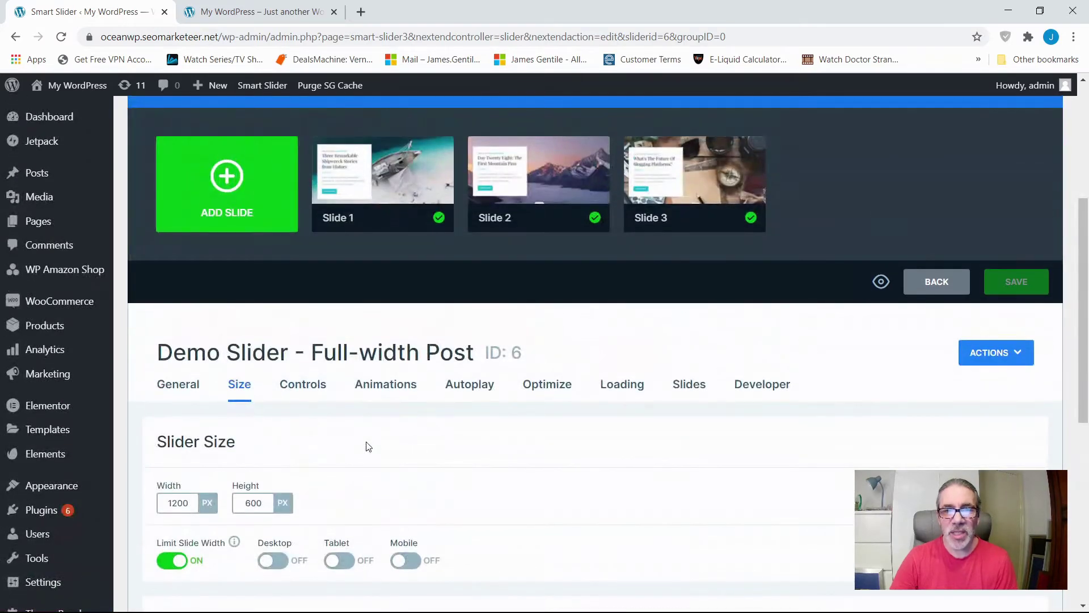
pyautogui.scroll(-4, 366, 447)
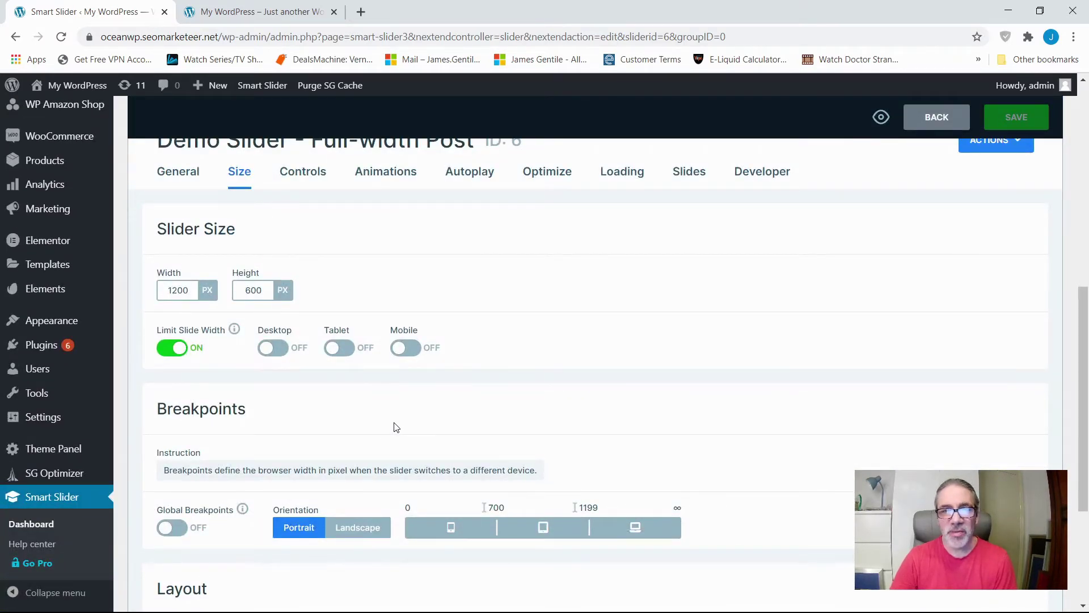
# Review the Controls settings: horizontal drag, keyboard, arrows and bullets on, thumbnails off
pyautogui.click(300, 172)
pyautogui.scroll(-6, 404, 407)
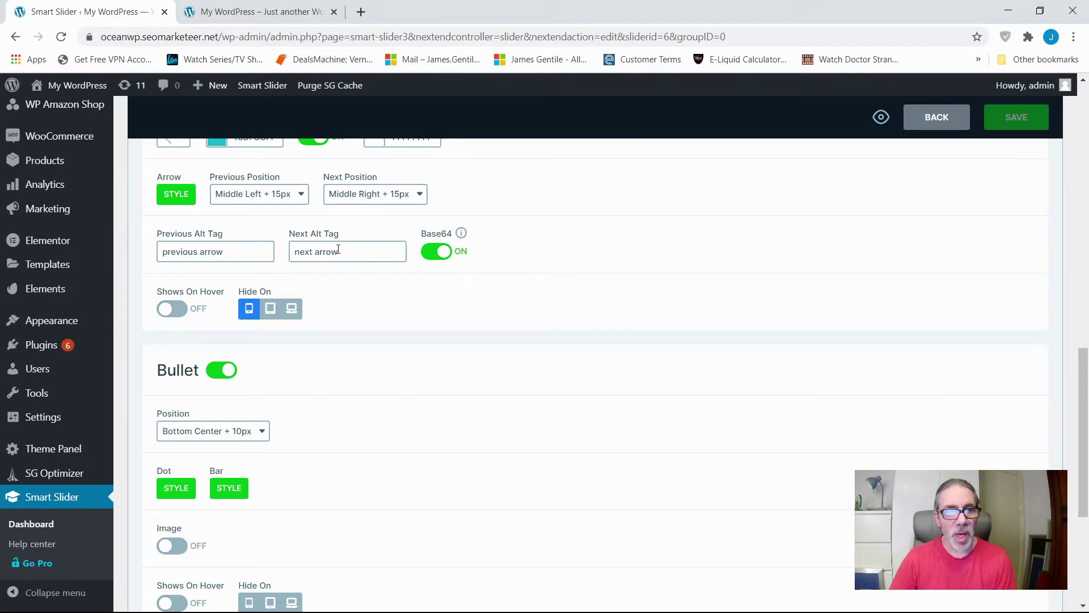
pyautogui.scroll(-4, 342, 367)
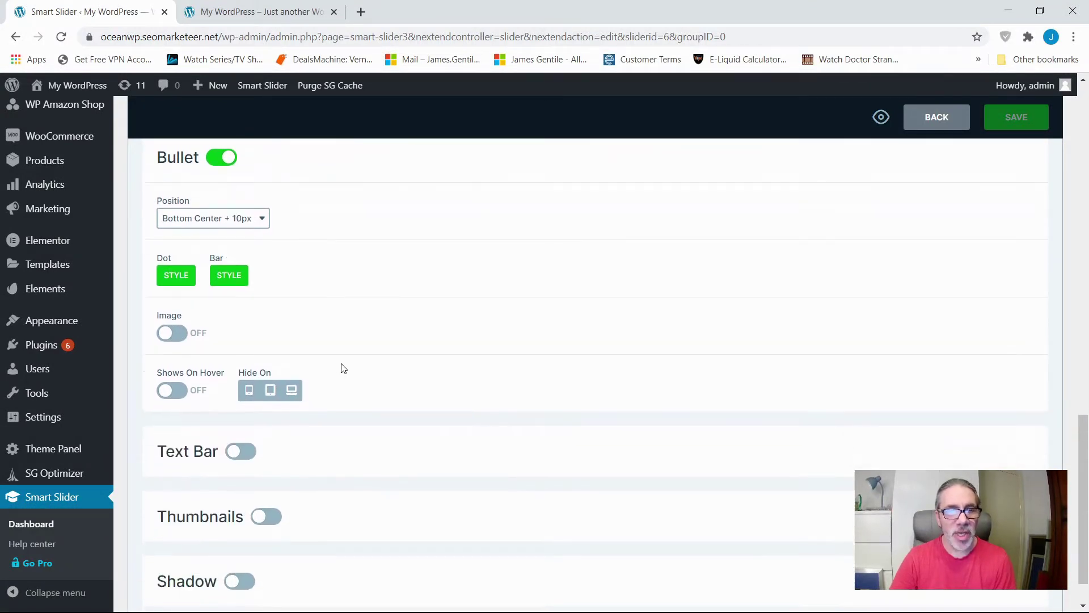
pyautogui.scroll(4, 342, 367)
pyautogui.scroll(-4, 342, 367)
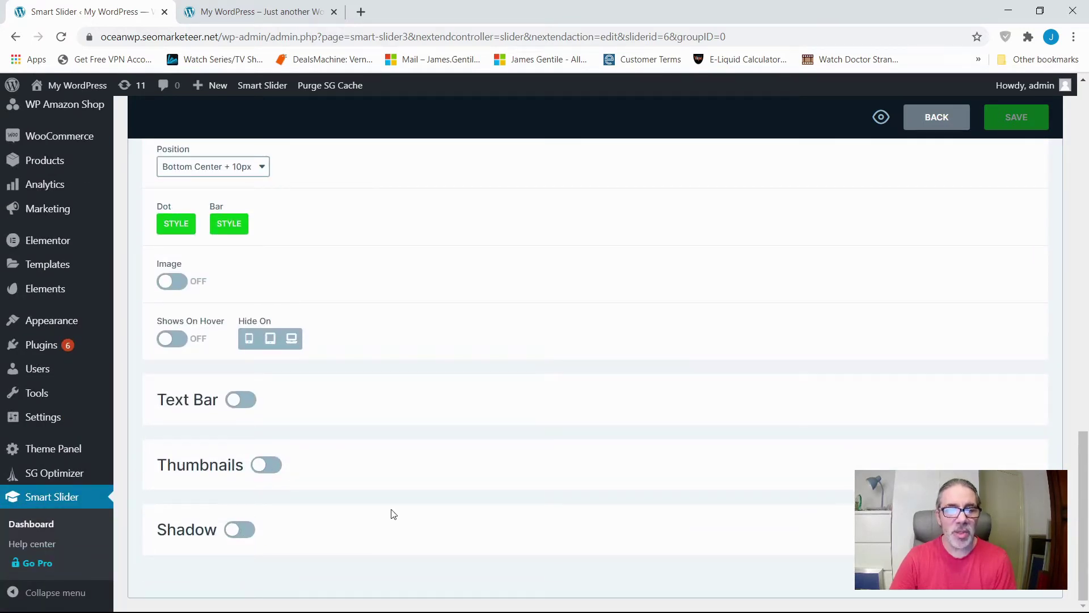
pyautogui.scroll(7, 393, 513)
pyautogui.scroll(6, 394, 513)
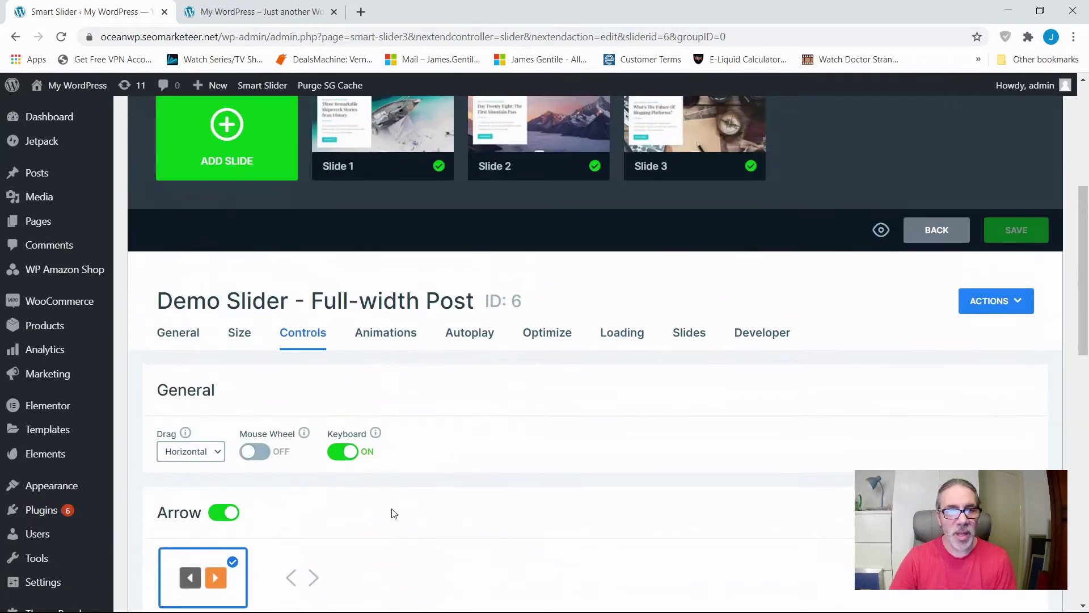
# Set the slider's background animation to Zoom out and apply it
pyautogui.click(383, 333)
pyautogui.scroll(-1, 460, 386)
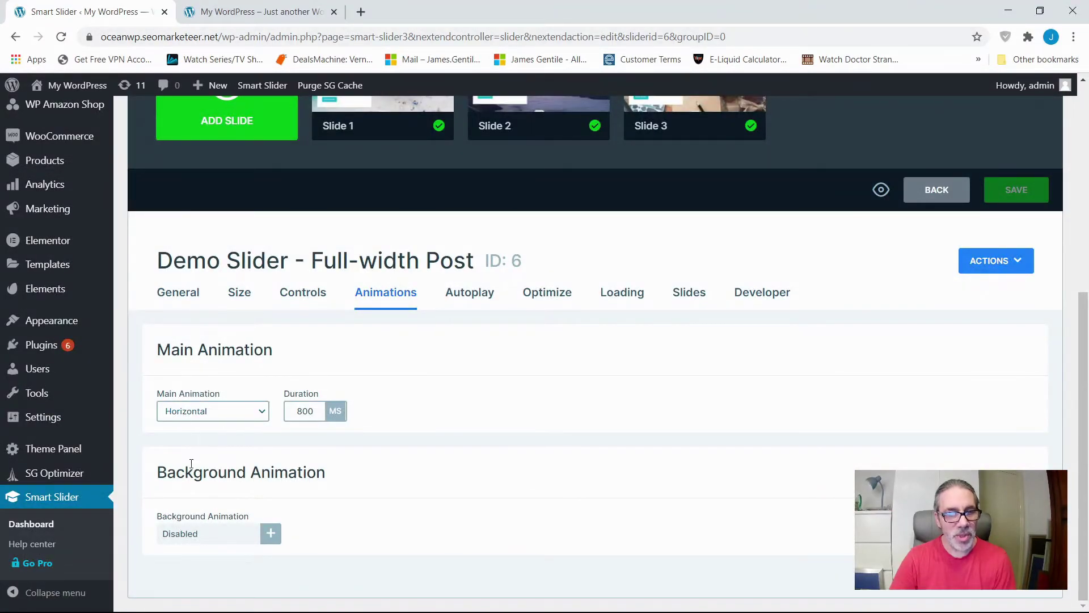
pyautogui.click(261, 411)
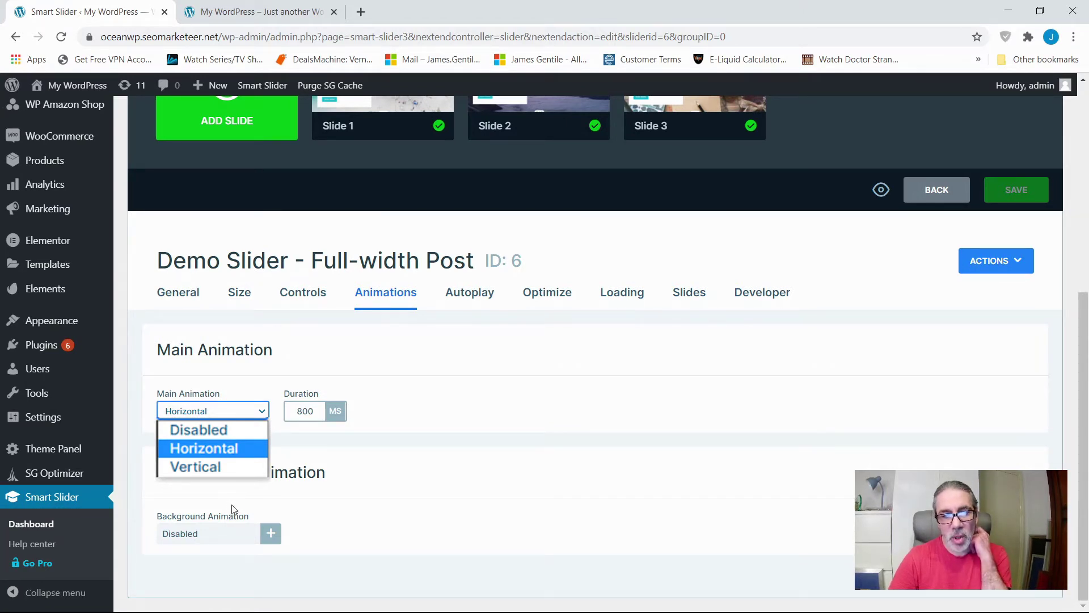
pyautogui.click(275, 535)
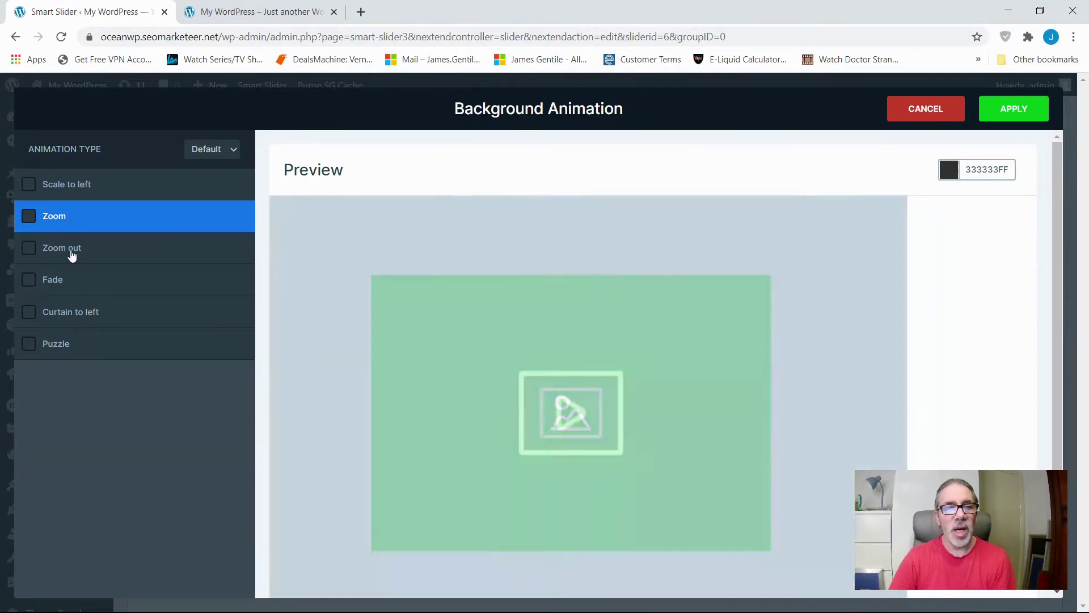
pyautogui.click(72, 255)
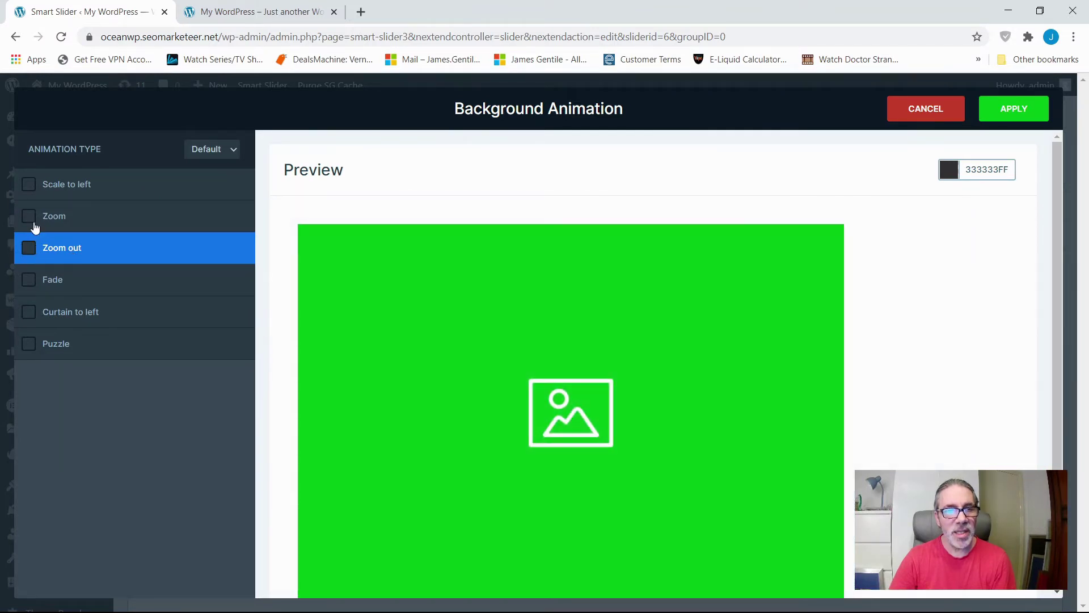
pyautogui.click(31, 250)
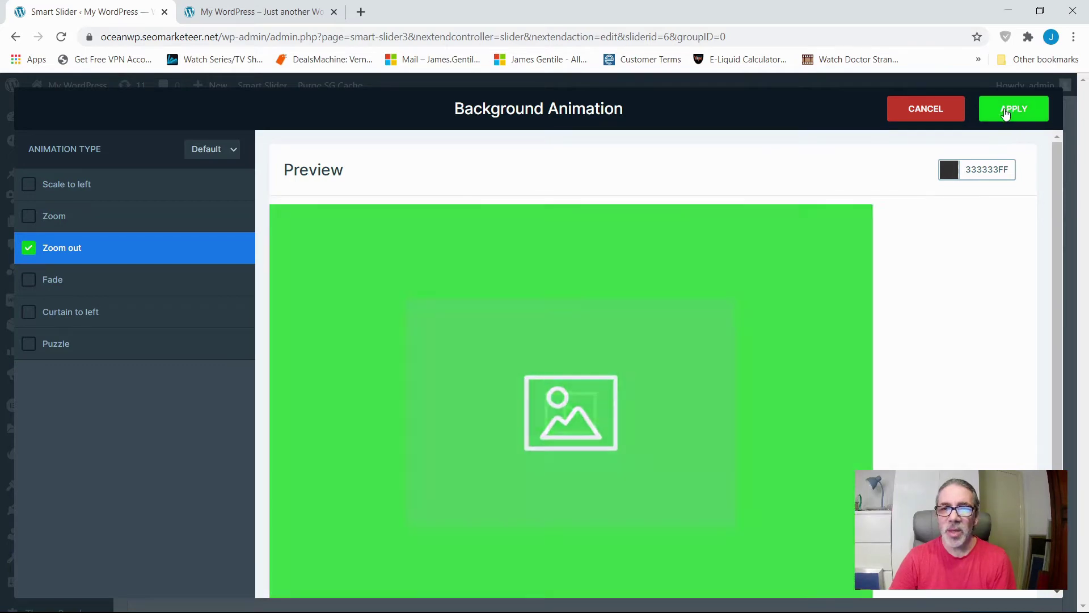
pyautogui.click(1006, 113)
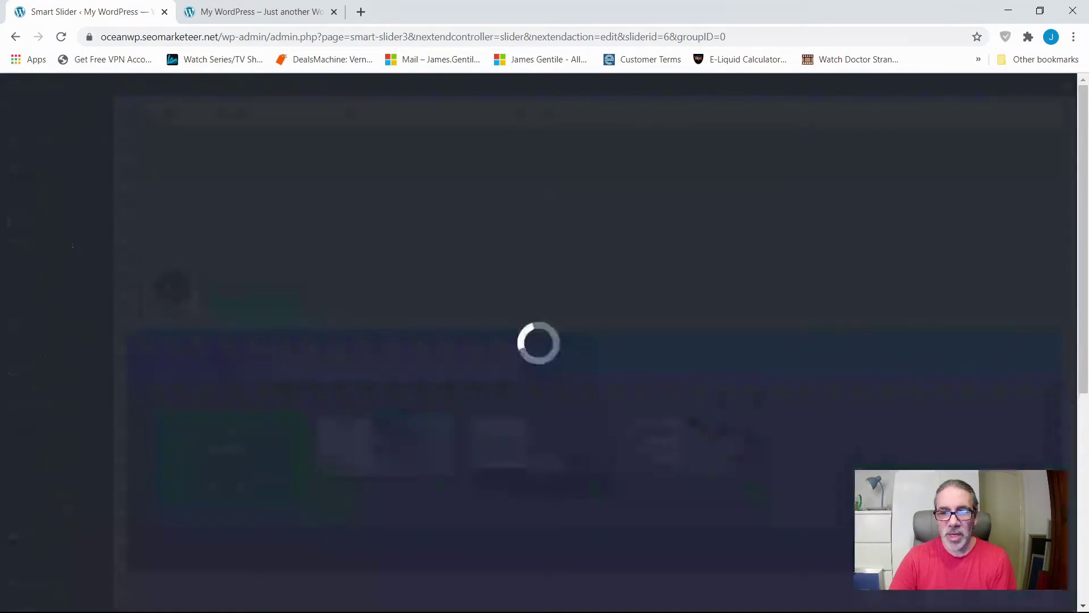
# Switch autoplay on, with 8000 ms slide duration and stop on click and media
pyautogui.scroll(-5, 454, 398)
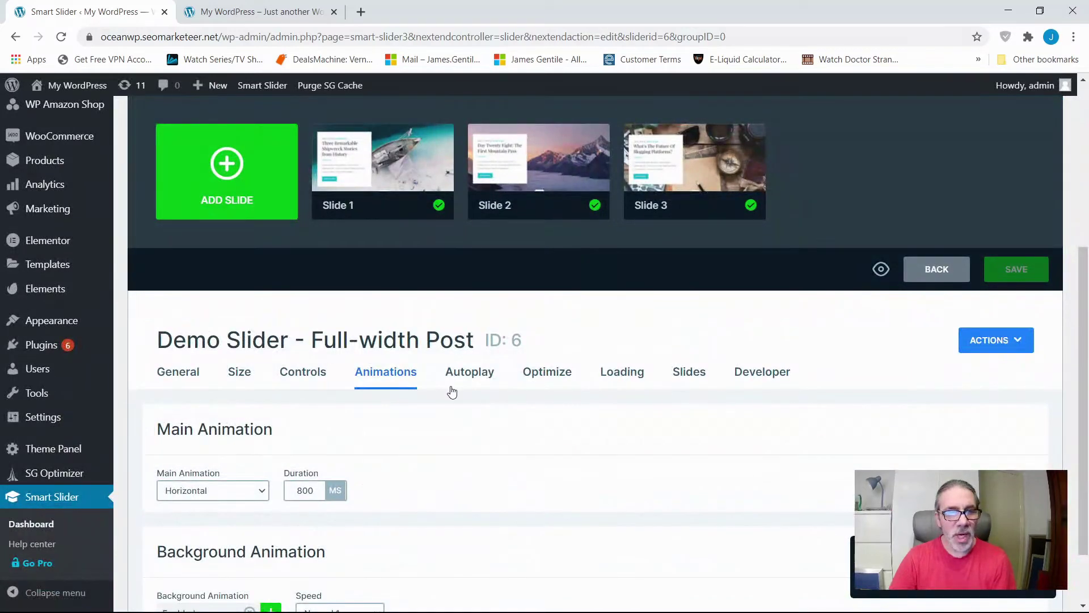
pyautogui.click(468, 373)
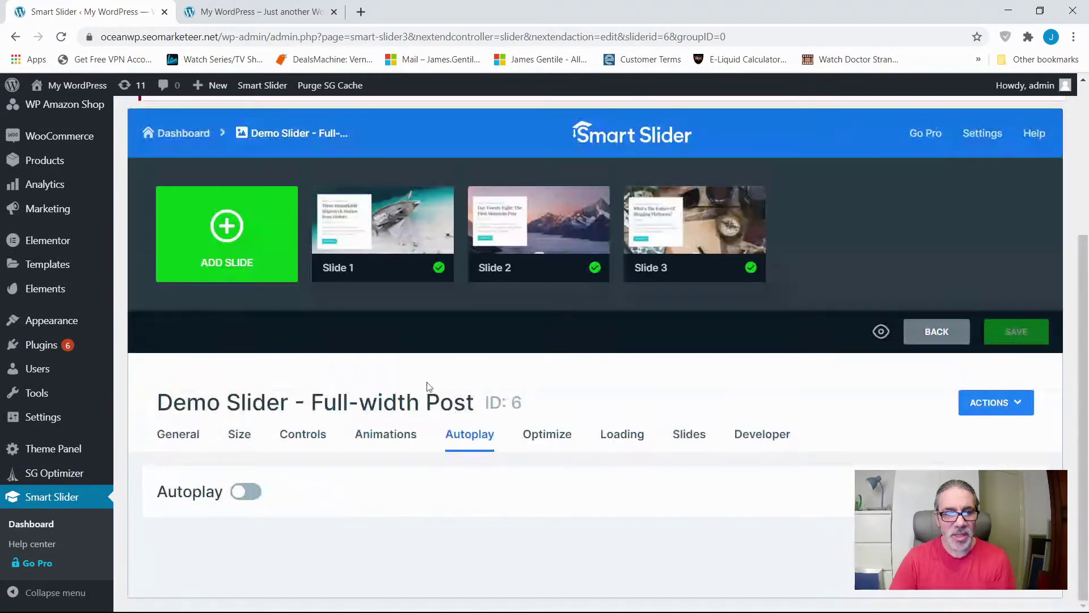
pyautogui.click(253, 494)
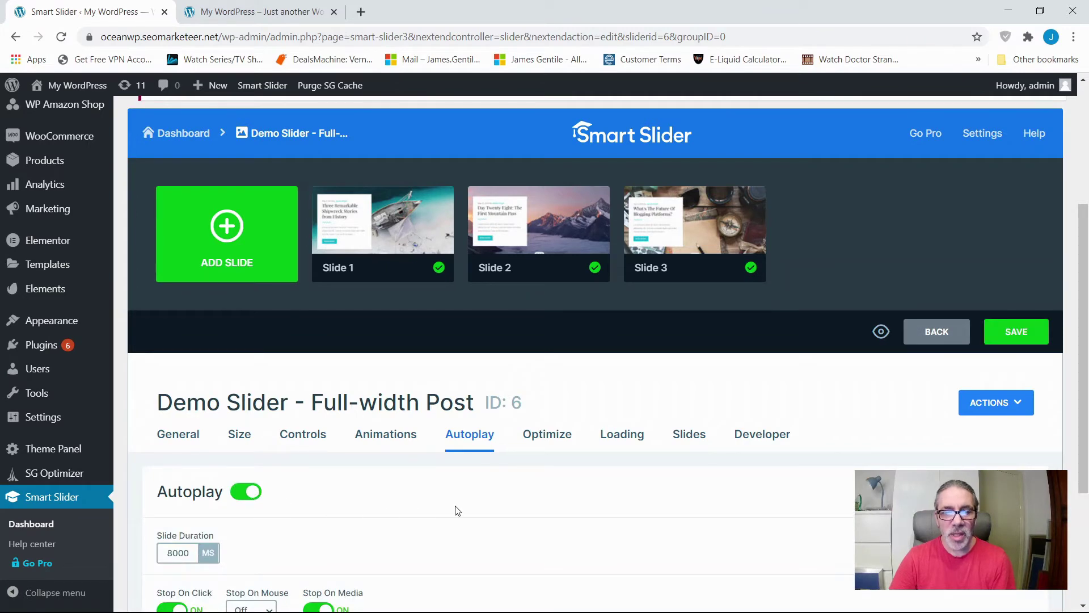
pyautogui.scroll(-2, 455, 509)
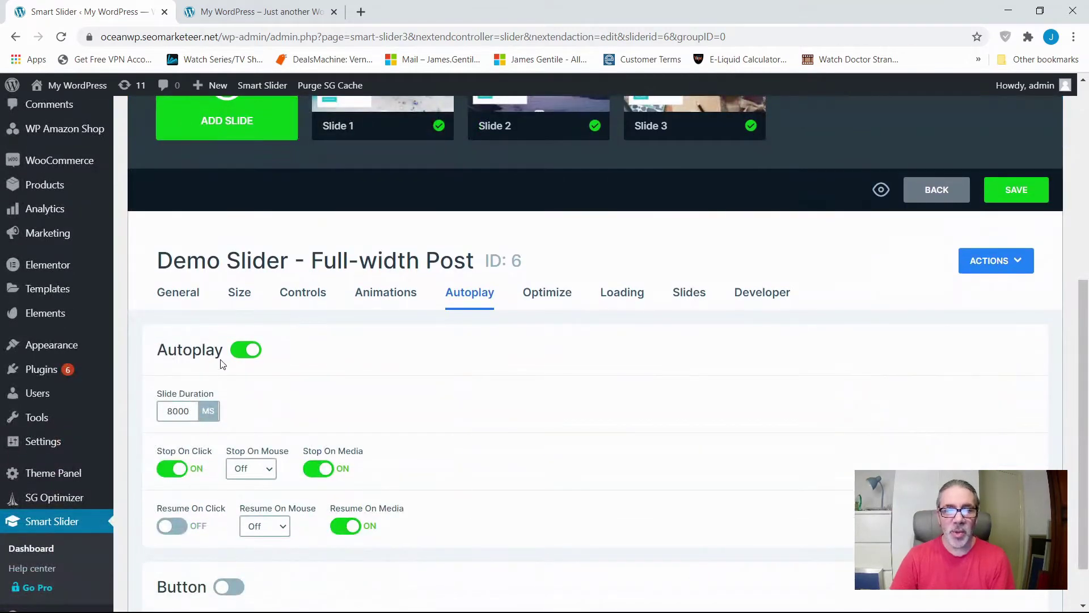
pyautogui.scroll(-1, 401, 429)
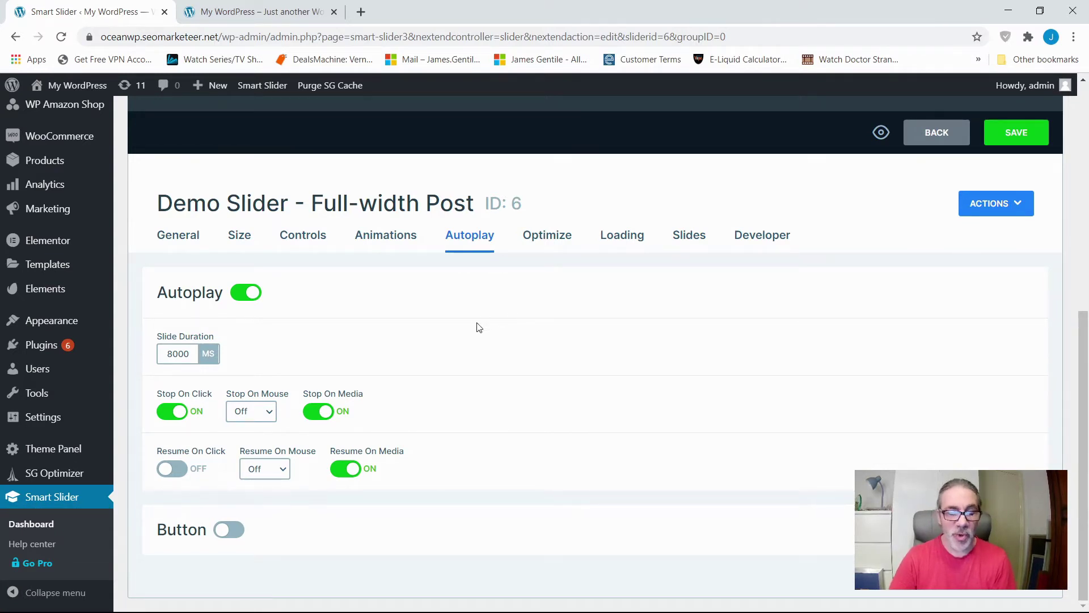
# Switch Optimize Slide Images on and then back off, leaving it disabled
pyautogui.click(549, 234)
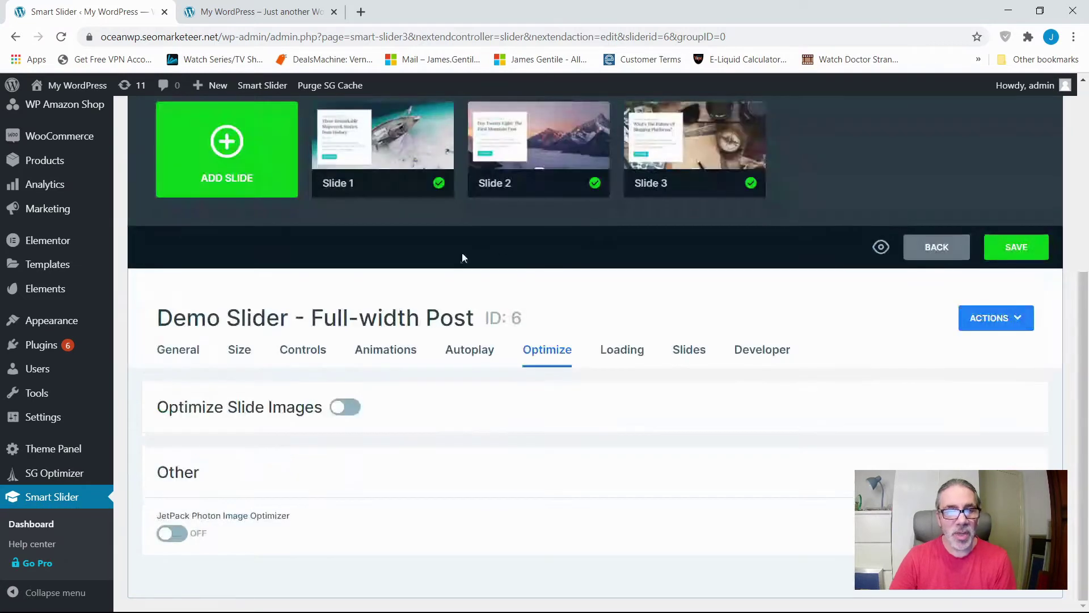
pyautogui.click(346, 407)
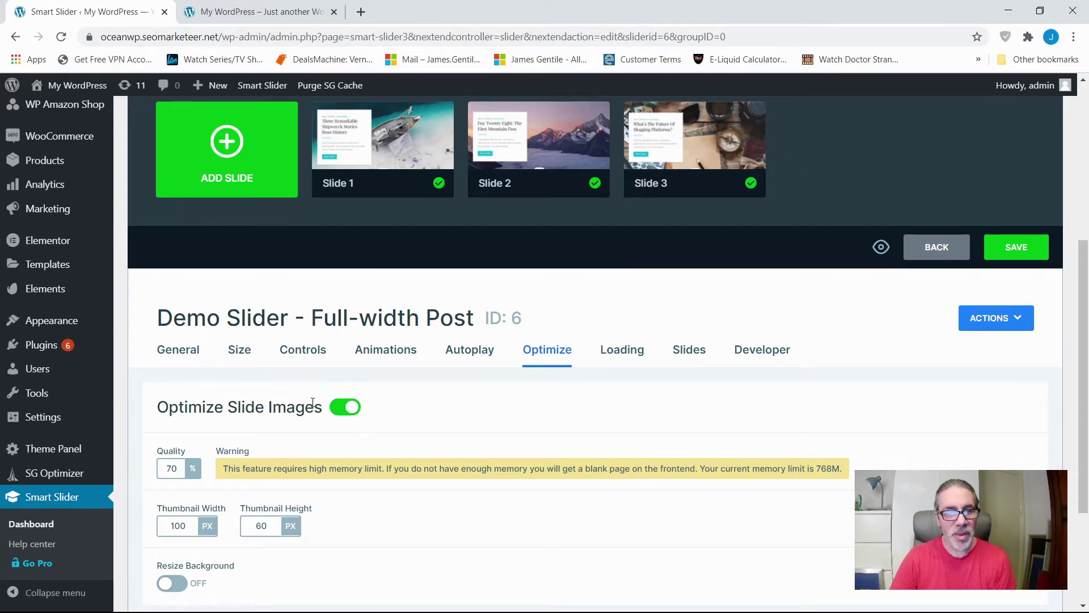
pyautogui.click(342, 413)
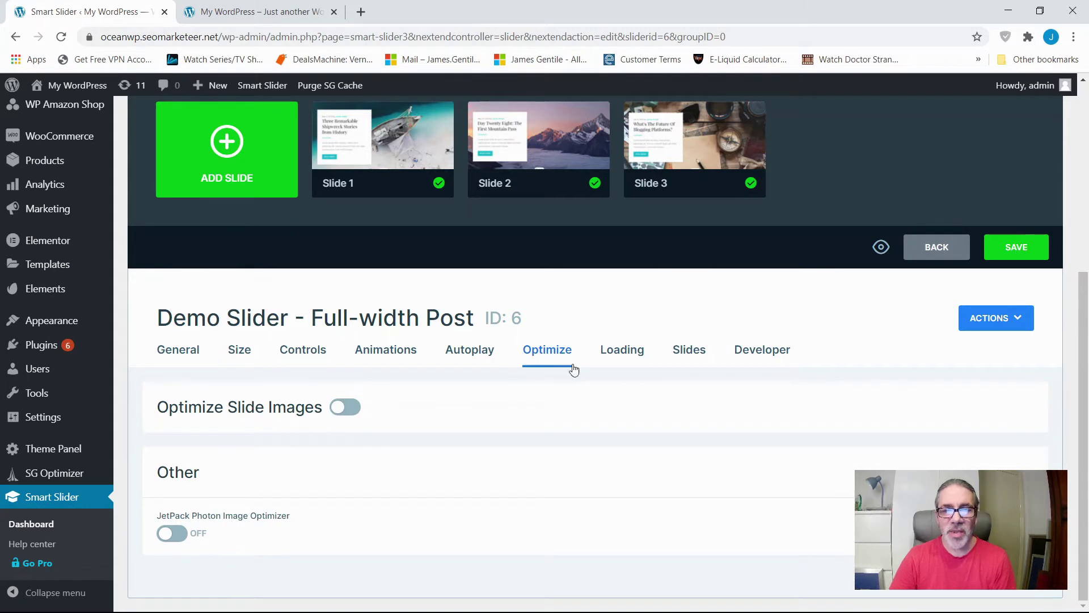
# Keep the slider's Loading Type on Instant and bring up the Slides design settings
pyautogui.click(621, 350)
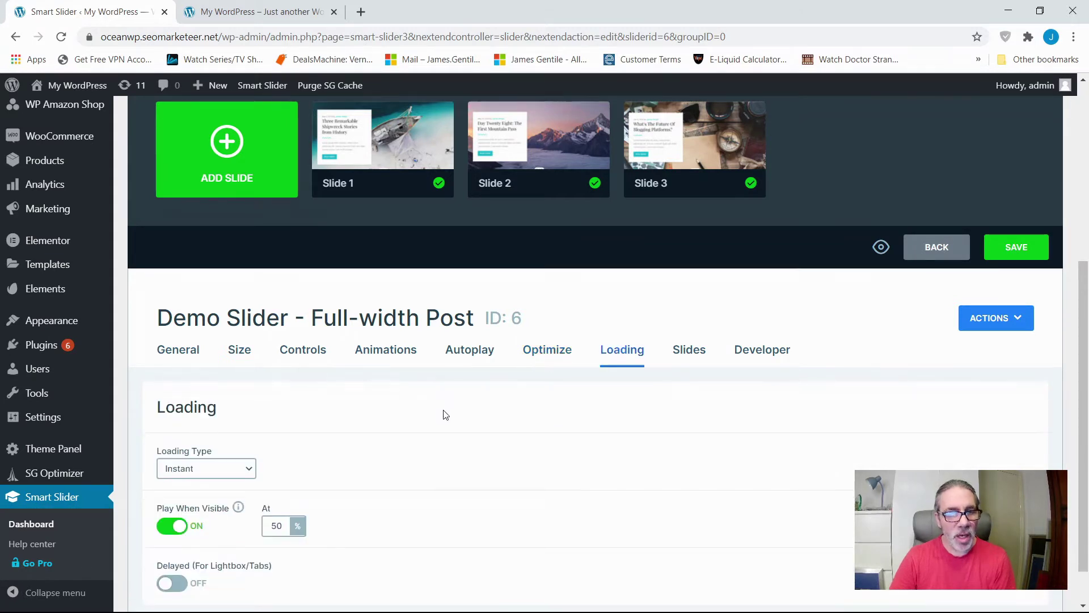
pyautogui.scroll(-2, 434, 418)
pyautogui.click(250, 347)
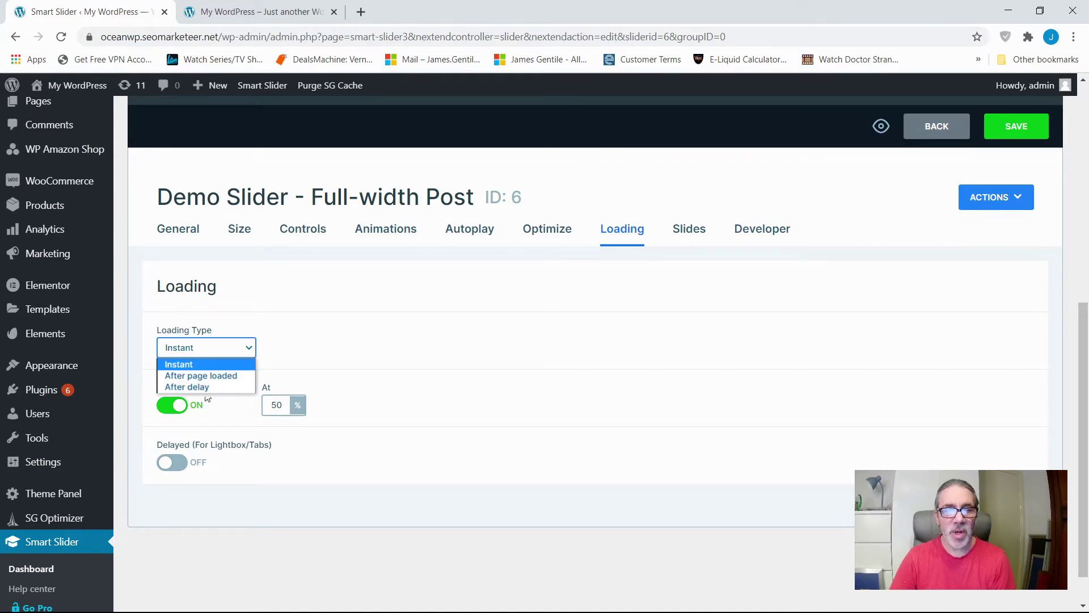
pyautogui.click(373, 348)
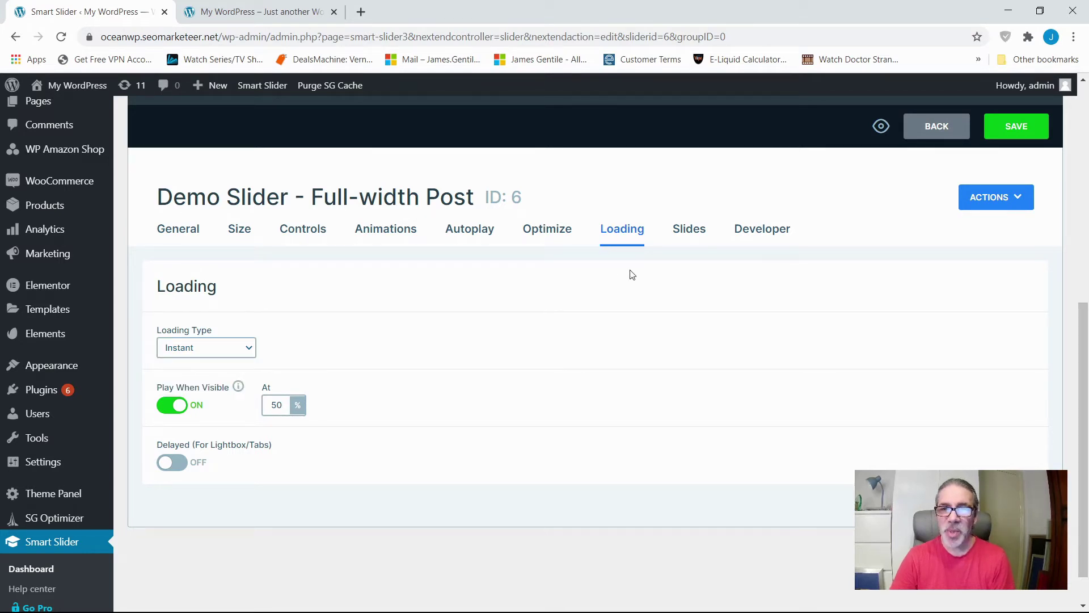
pyautogui.click(691, 234)
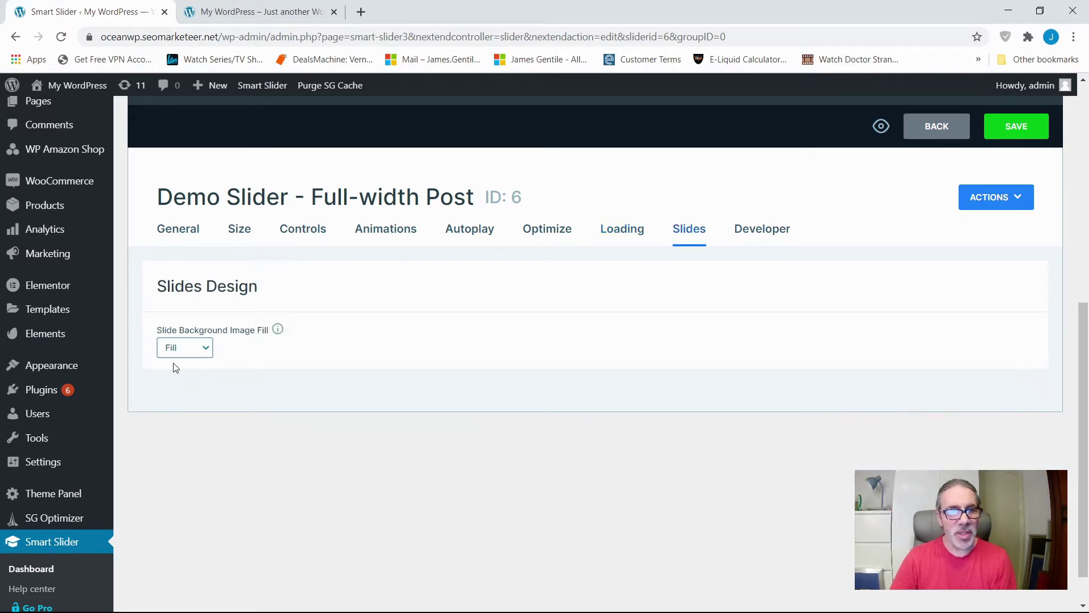
# Leave the slide background image fill at Fill and review the Developer settings
pyautogui.click(206, 350)
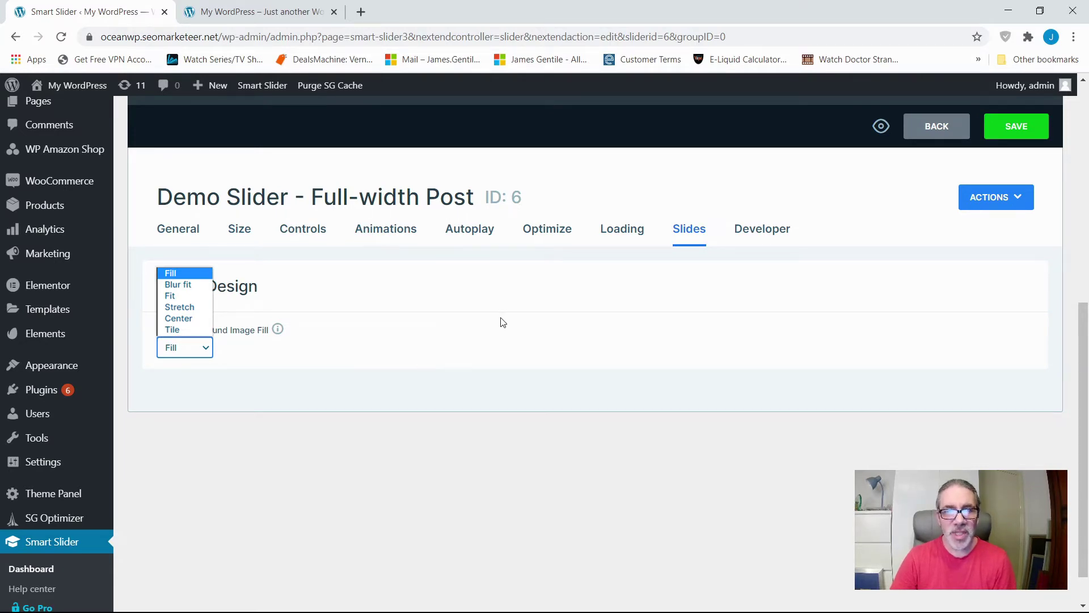
pyautogui.click(475, 334)
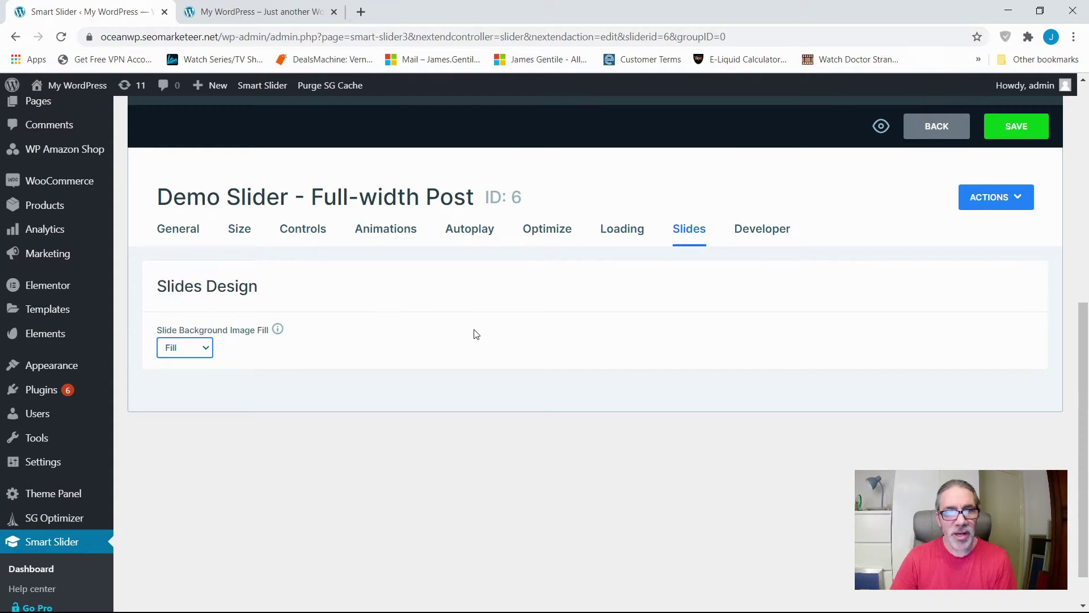
pyautogui.click(749, 232)
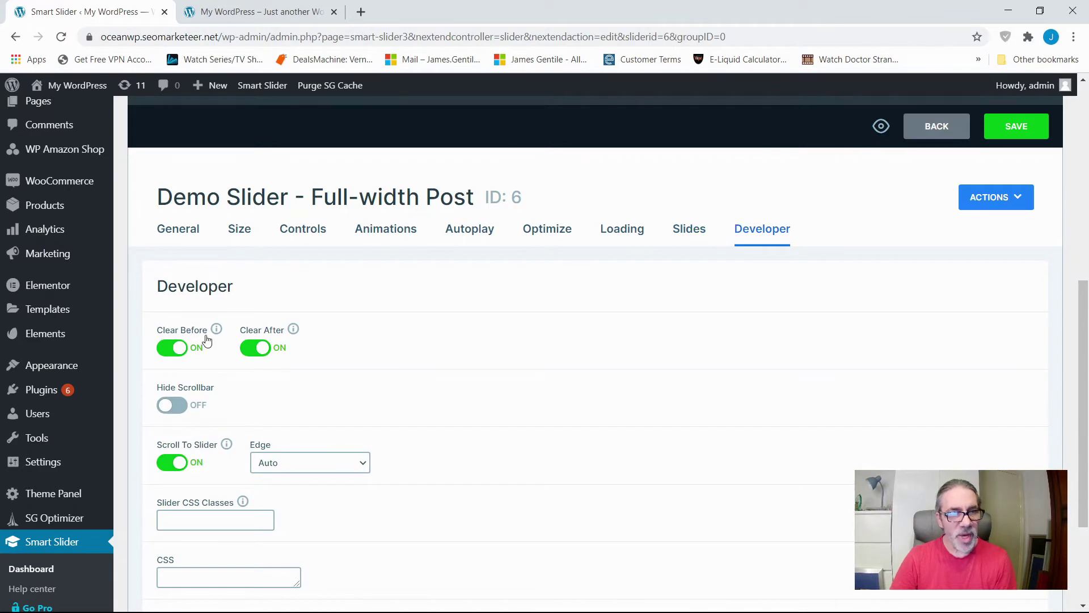
pyautogui.scroll(-3, 281, 421)
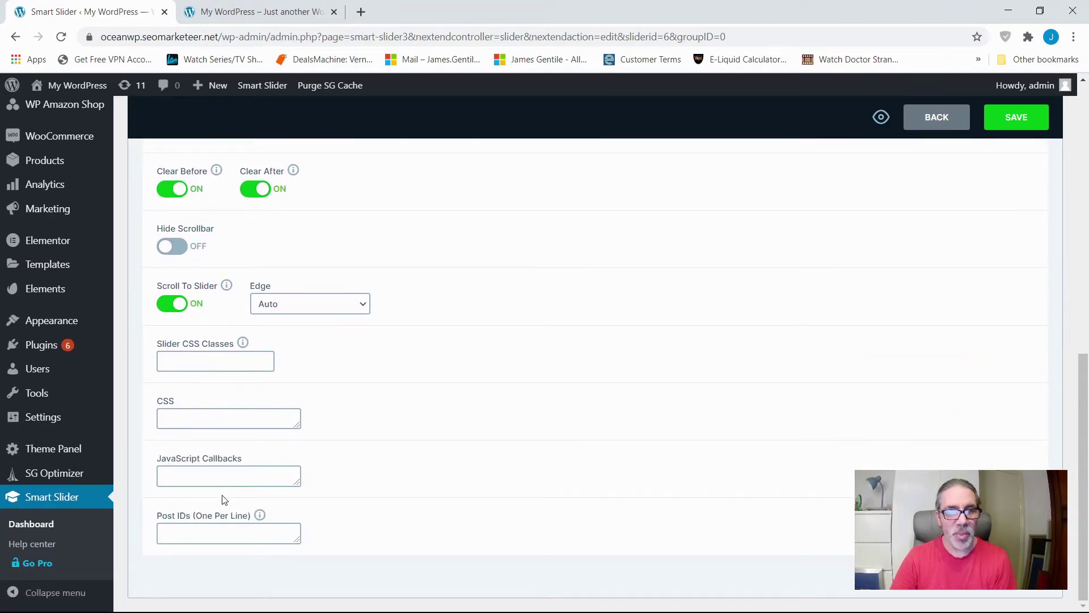
pyautogui.scroll(10, 410, 422)
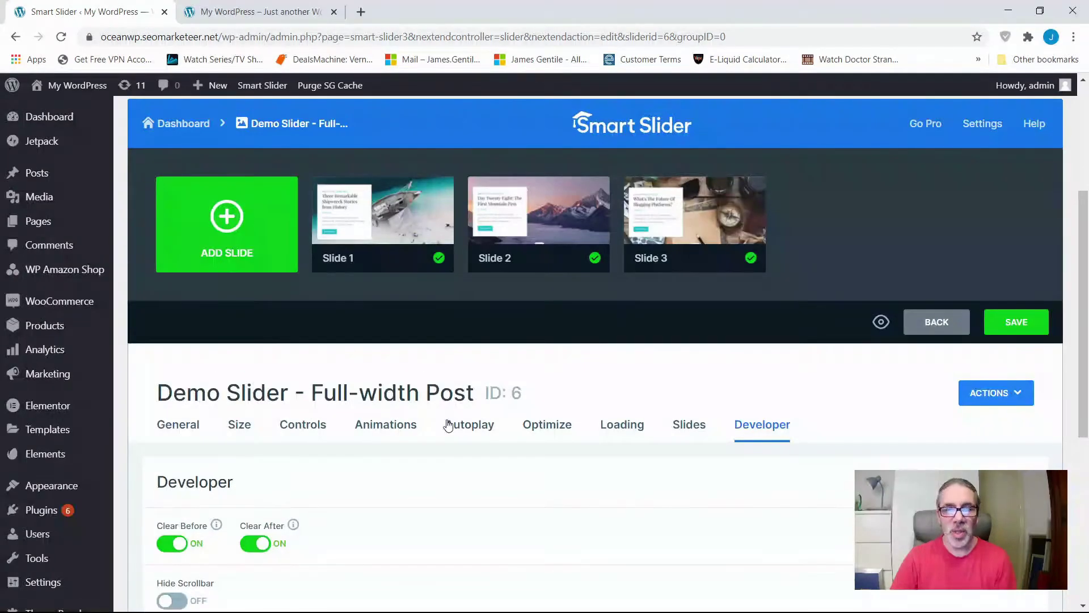
# Save the Demo Slider's settings and go to the site's Pages list
pyautogui.click(1016, 321)
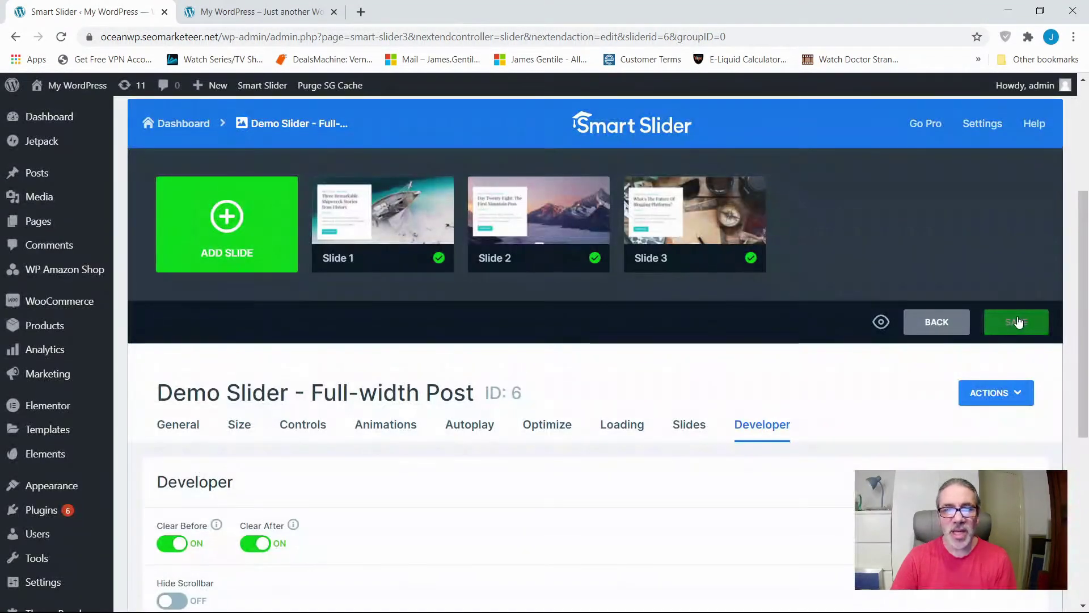
pyautogui.moveTo(39, 327)
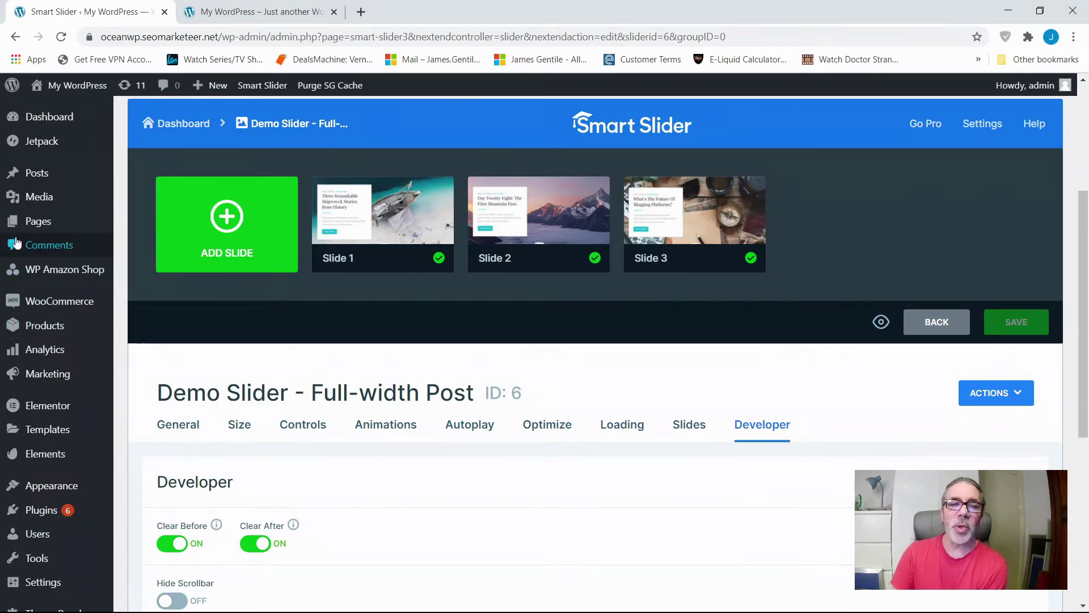
pyautogui.moveTo(50, 227)
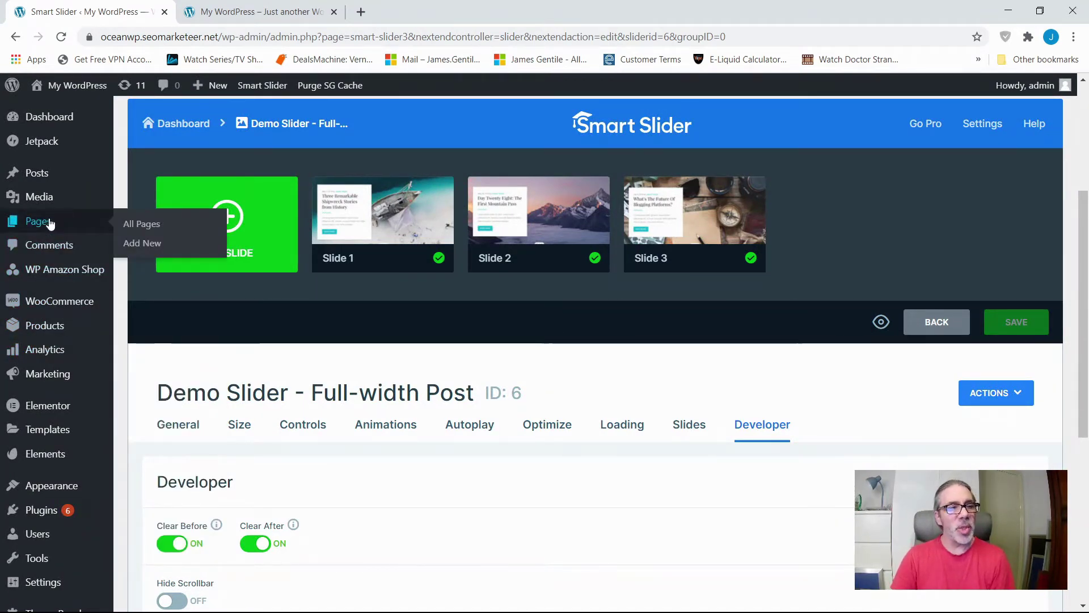
pyautogui.click(50, 223)
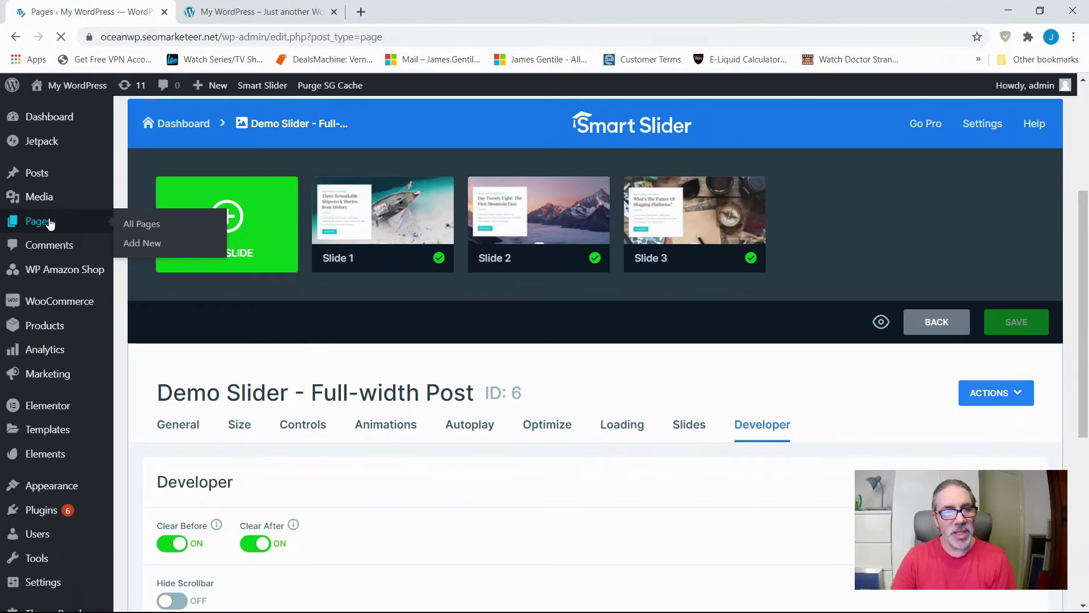
# Open the Home page in the block editor
pyautogui.scroll(-2, 228, 418)
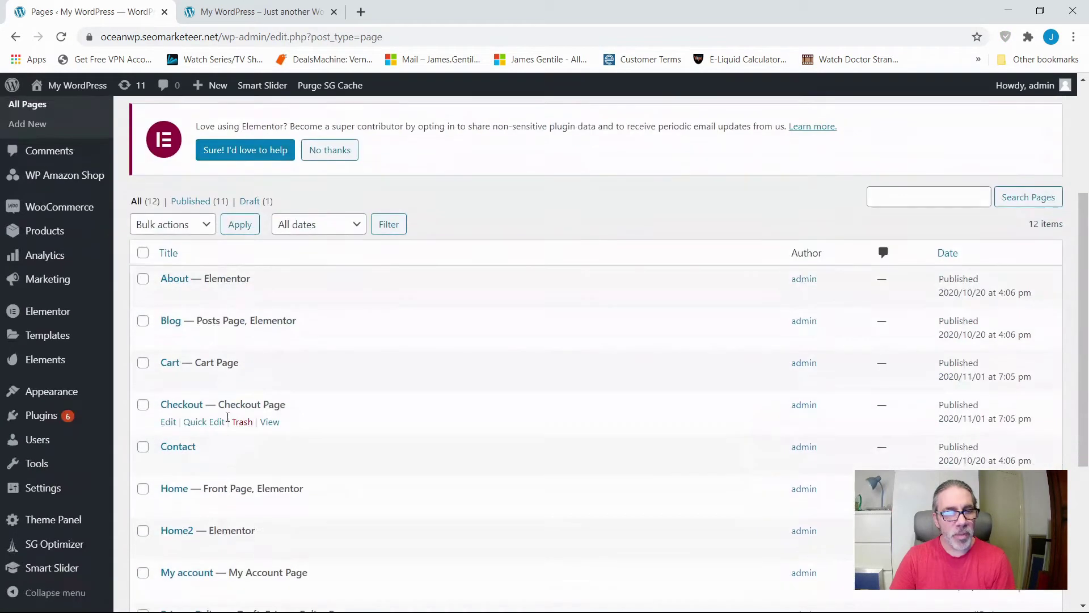
pyautogui.scroll(-1, 173, 453)
pyautogui.click(169, 435)
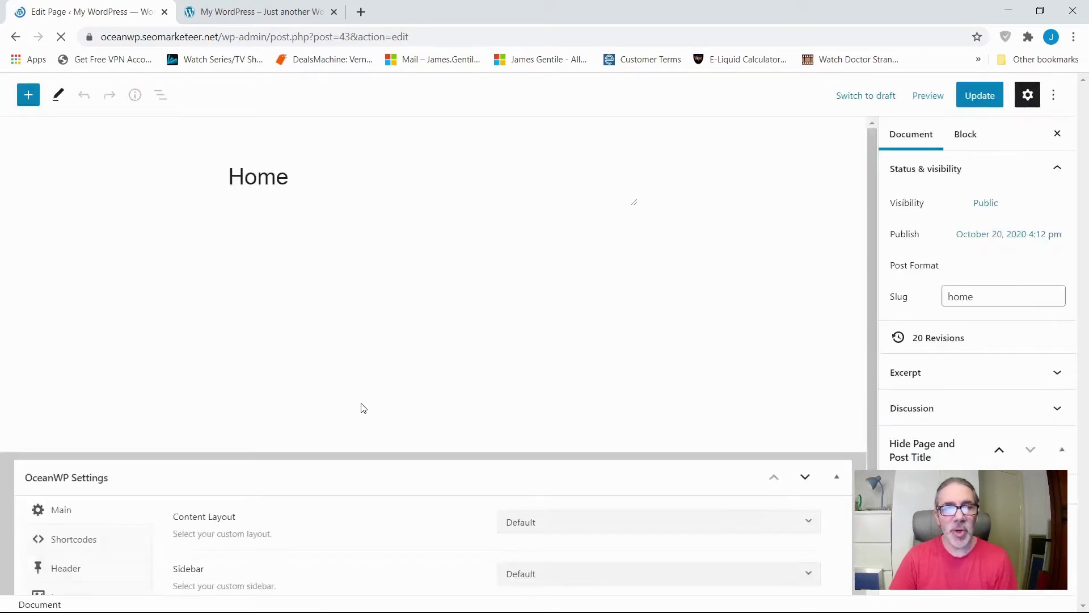
# Paste [smartslider3 slider="6"] into the Home page's OceanWP Shortcode Before Header field and update the page
pyautogui.scroll(-2, 360, 395)
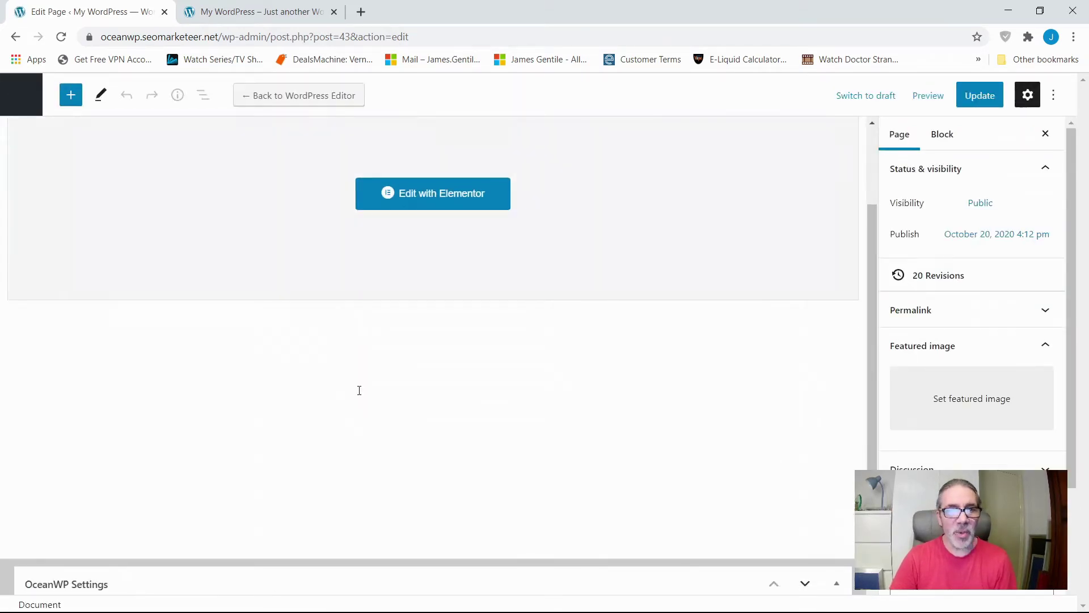
pyautogui.scroll(-4, 358, 396)
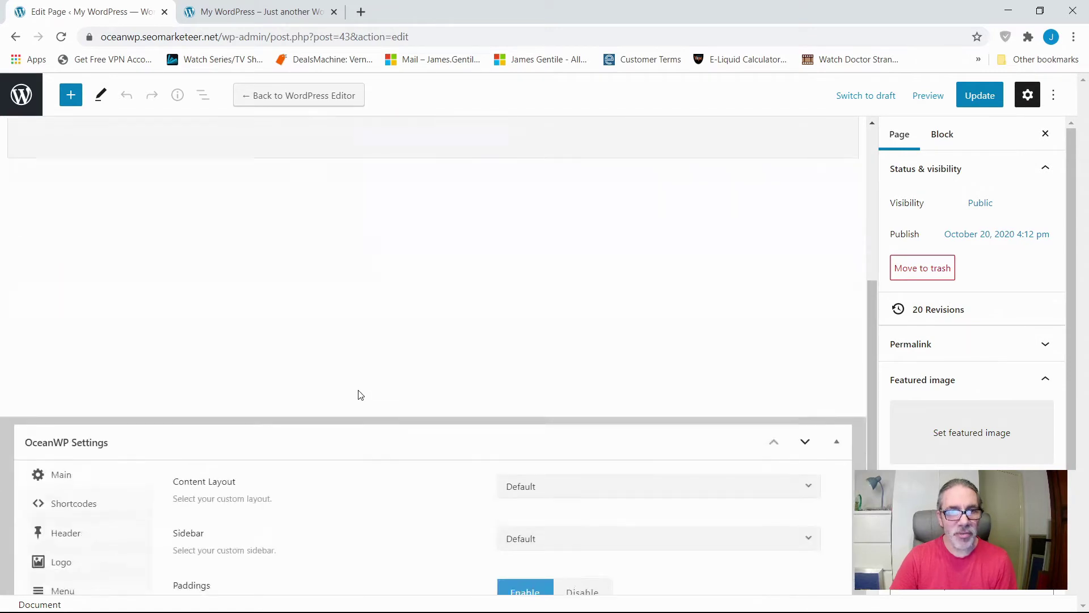
pyautogui.scroll(-1, 173, 500)
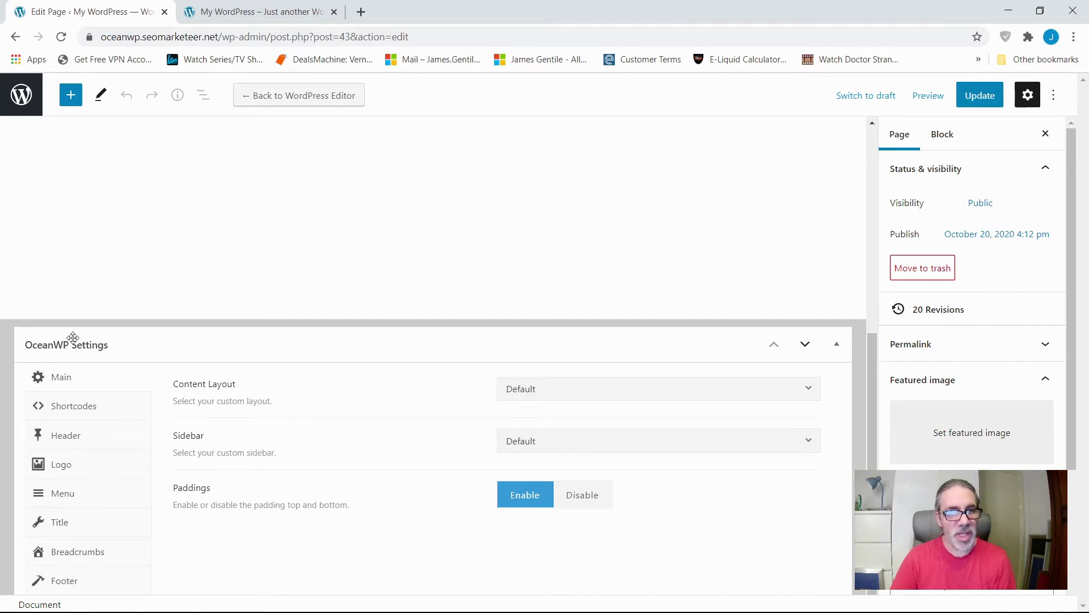
pyautogui.click(73, 409)
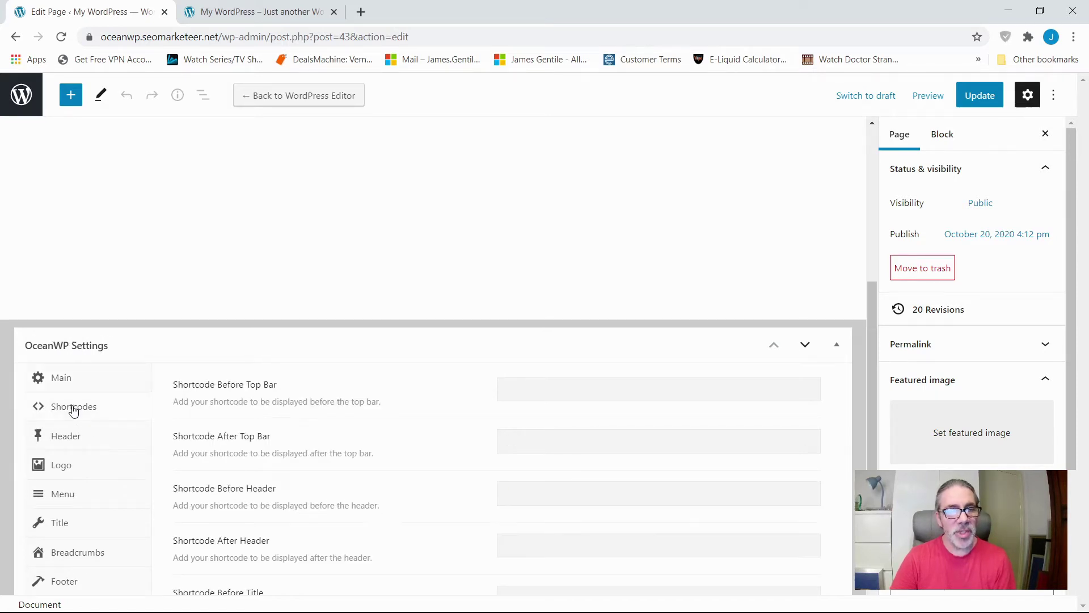
pyautogui.scroll(-4, 281, 434)
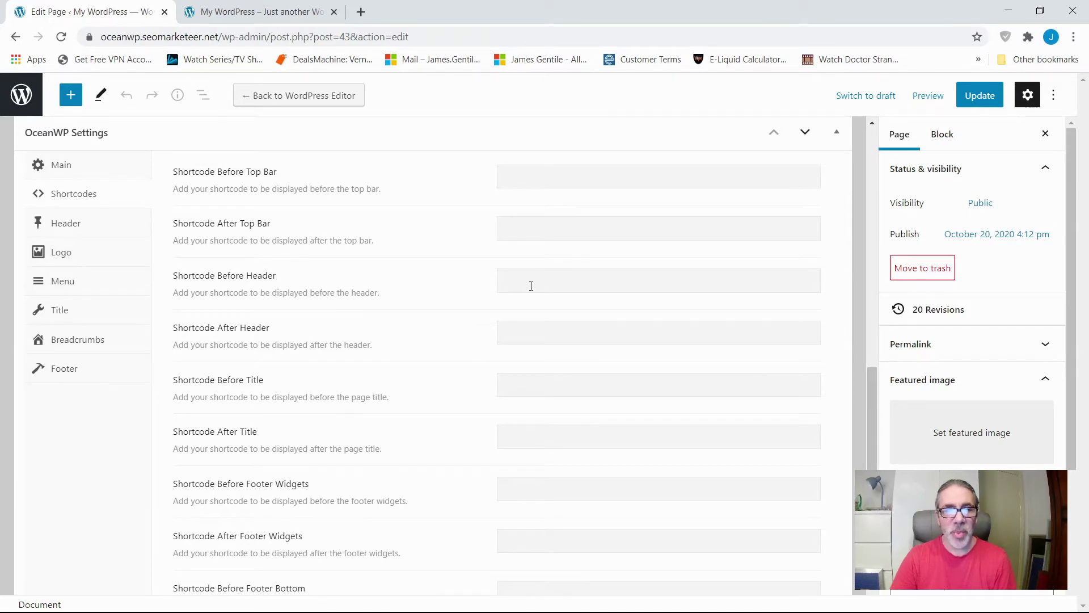
pyautogui.write('[smartslider3 slider="6"]')
pyautogui.click(988, 98)
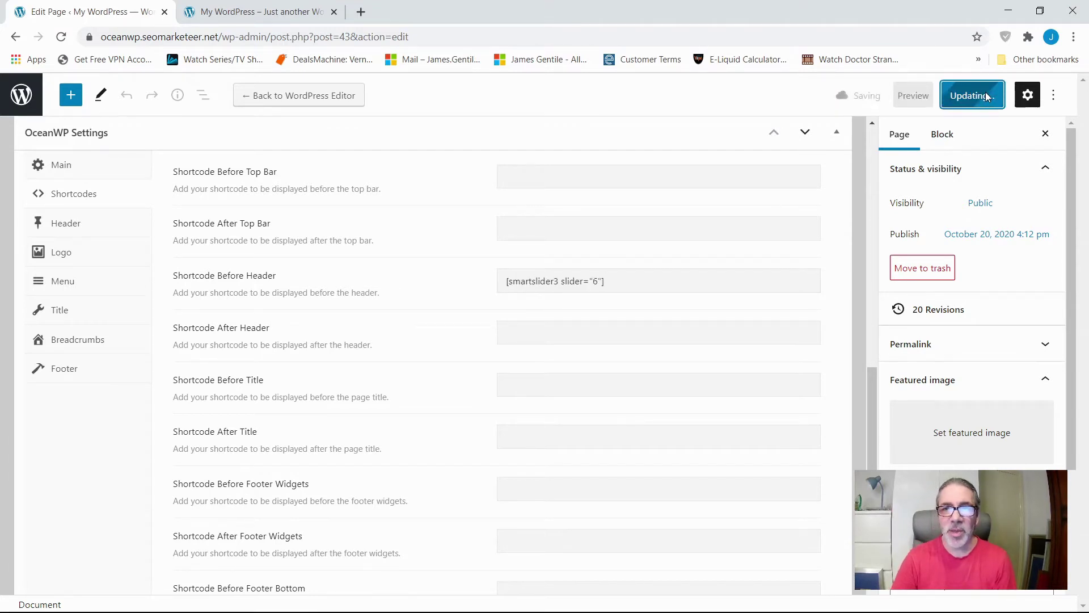
# Reload the live home page to check the slider above the header, then return to the editor
pyautogui.click(234, 14)
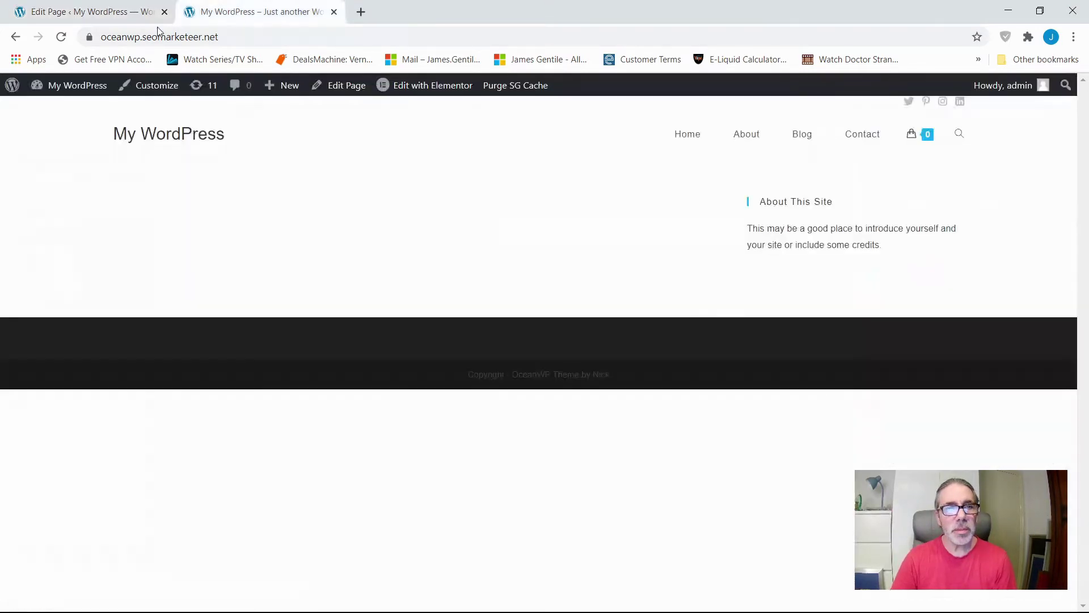
pyautogui.click(171, 138)
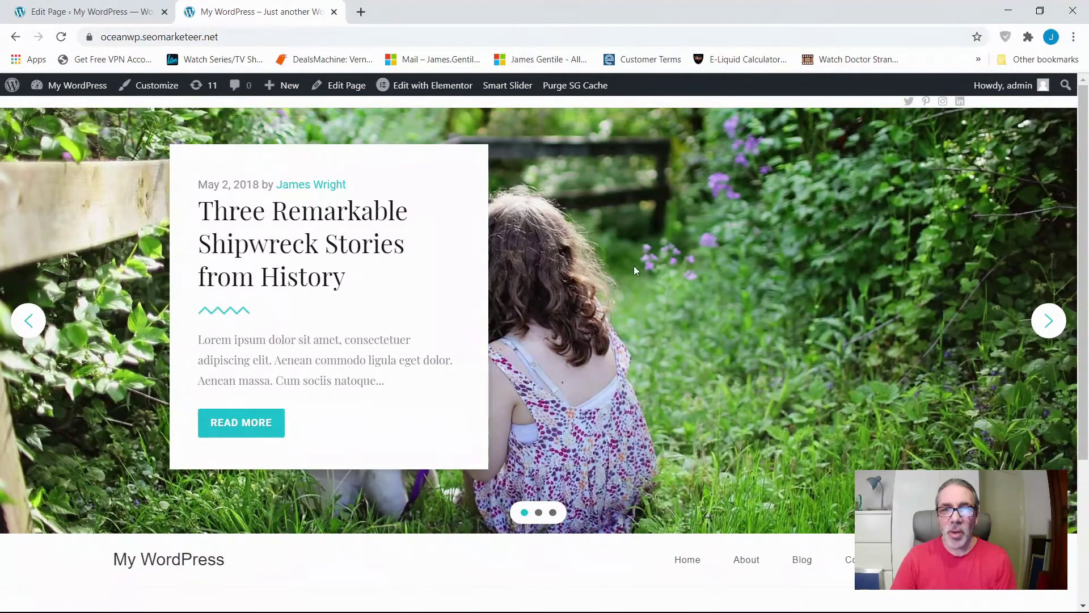
pyautogui.scroll(-4, 182, 324)
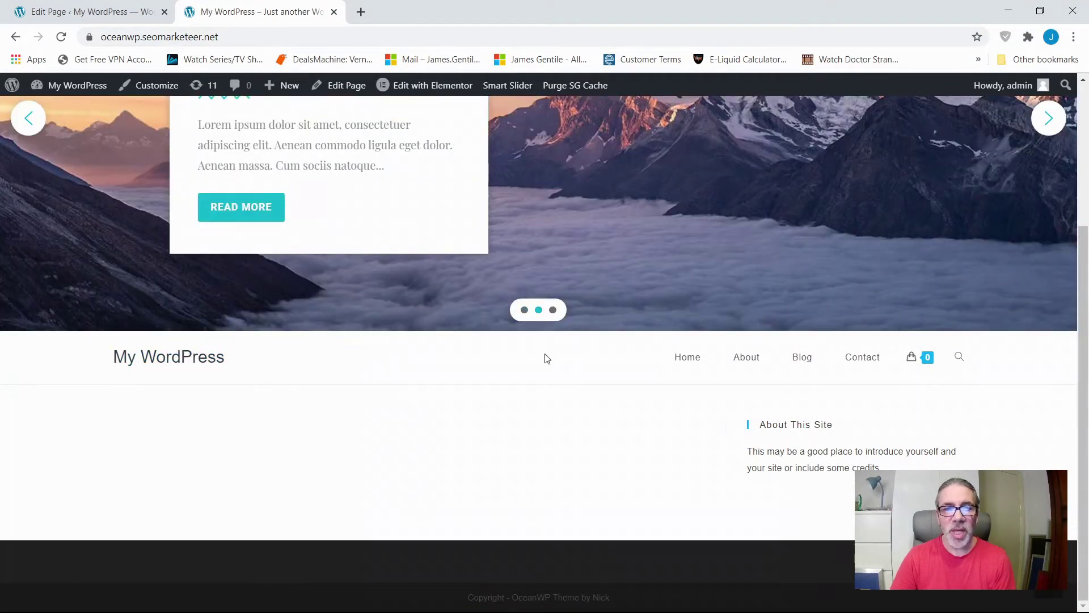
pyautogui.scroll(4, 570, 276)
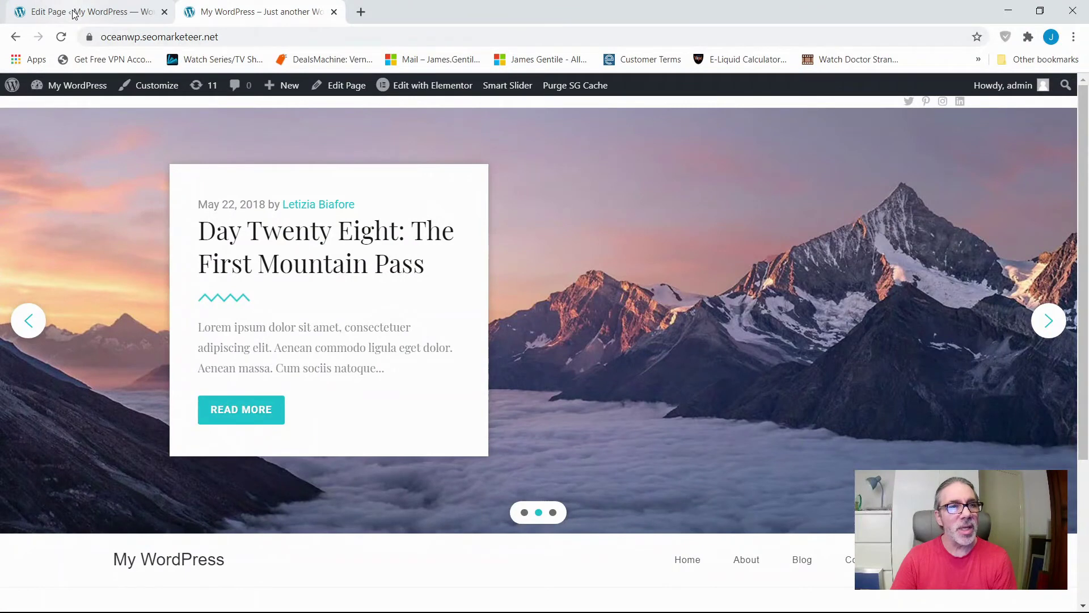
pyautogui.click(73, 13)
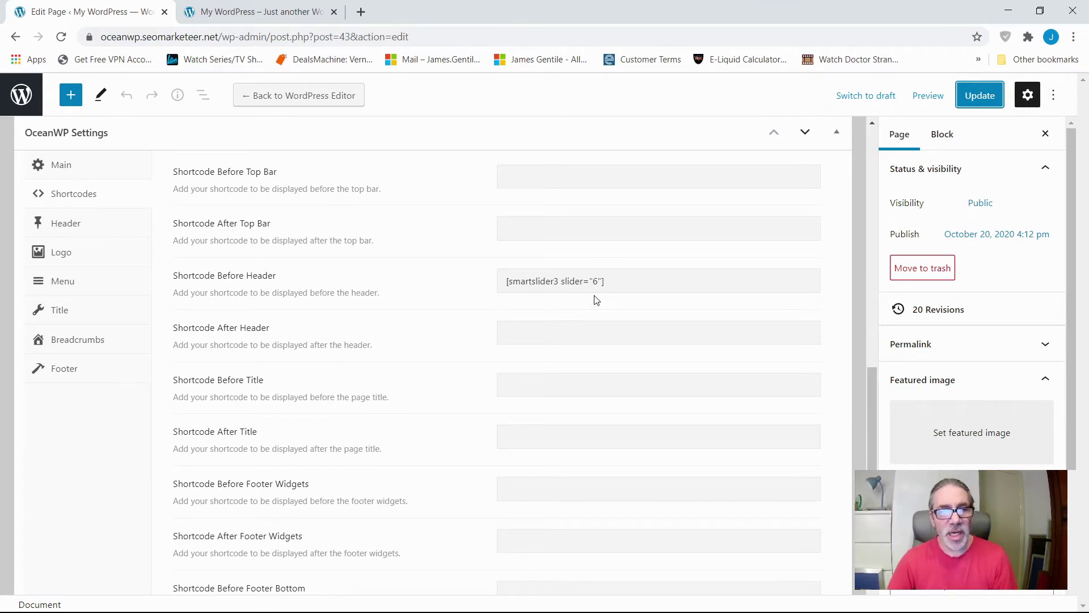
# Move [smartslider3 slider="6"] from Shortcode Before Header to Shortcode After Header and update
pyautogui.moveTo(617, 279); pyautogui.dragTo(429, 276)
pyautogui.hotkey('ctrl', 'c')
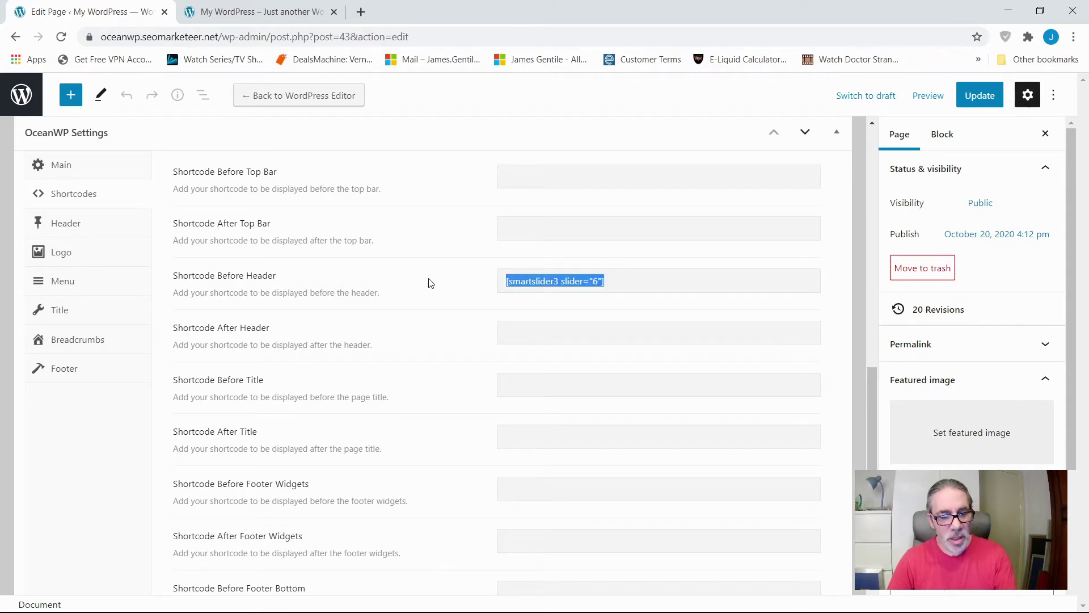
pyautogui.press('Delete')
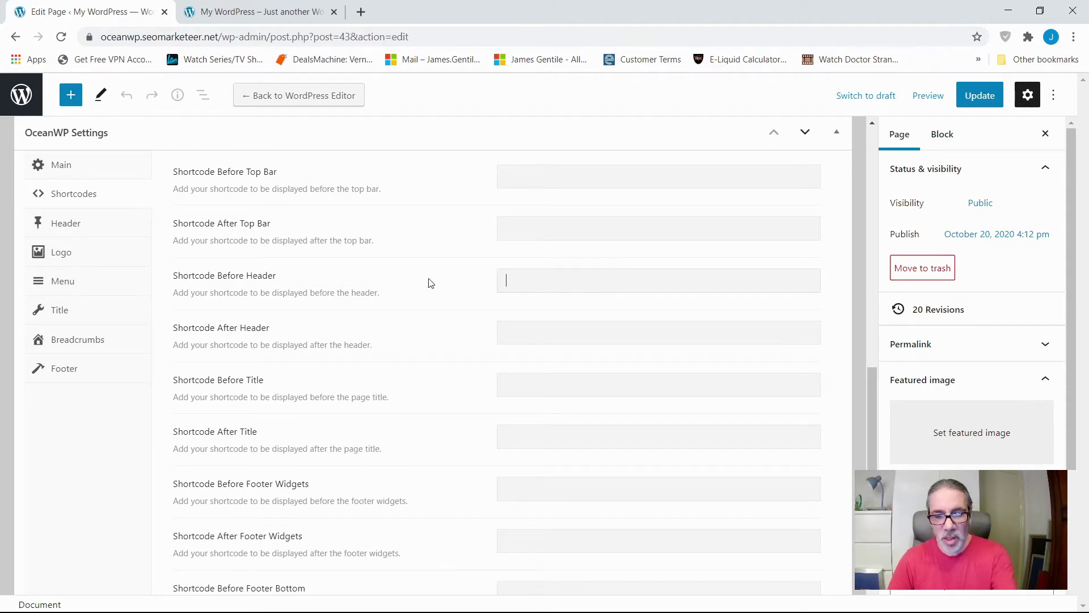
pyautogui.click(520, 338)
pyautogui.hotkey('ctrl', 'v')
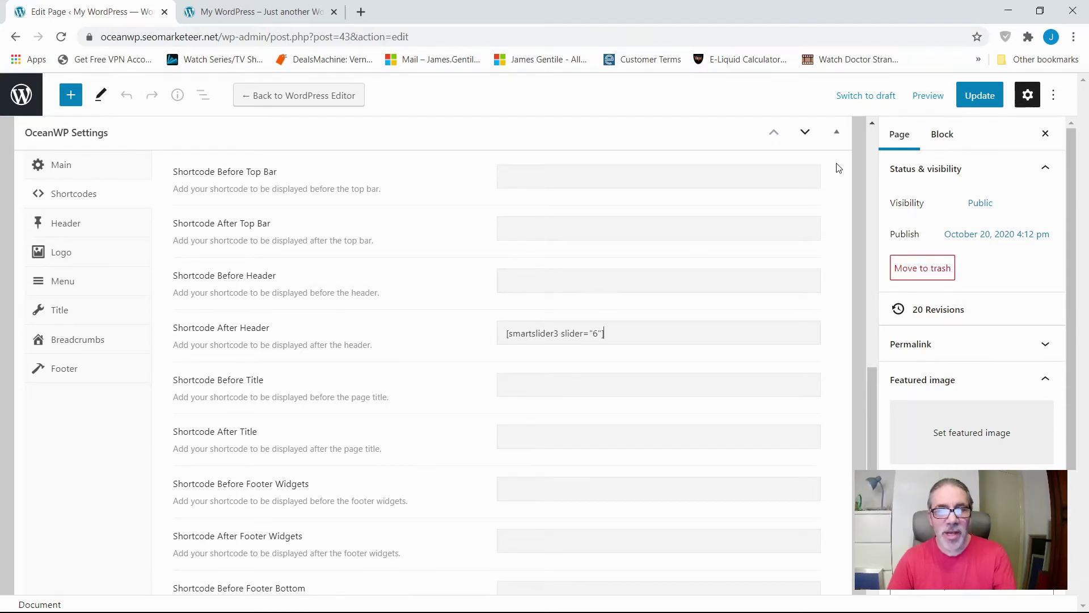
pyautogui.click(972, 96)
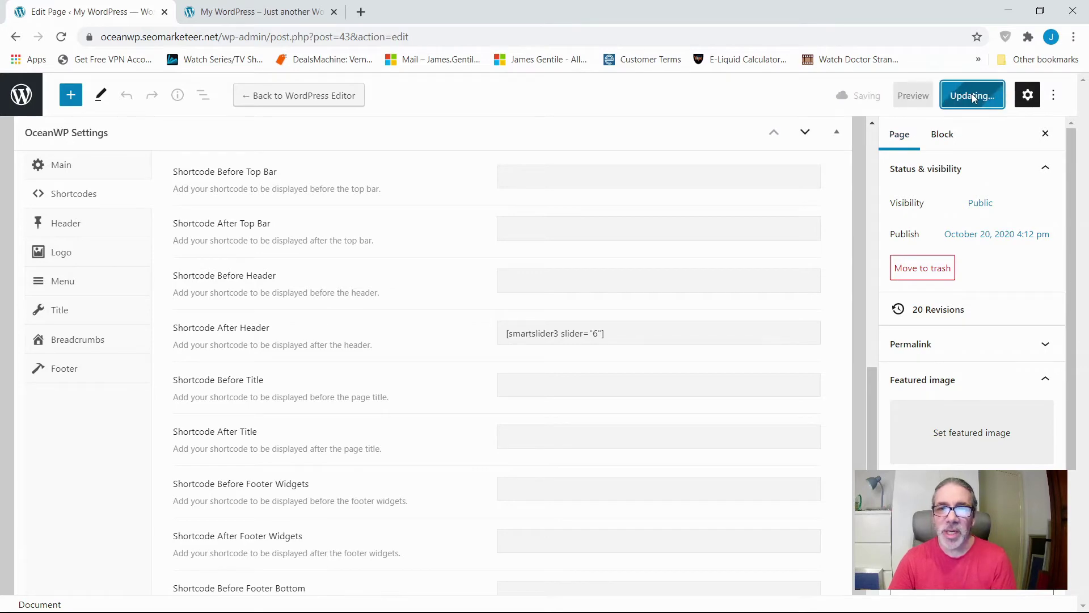
pyautogui.click(262, 10)
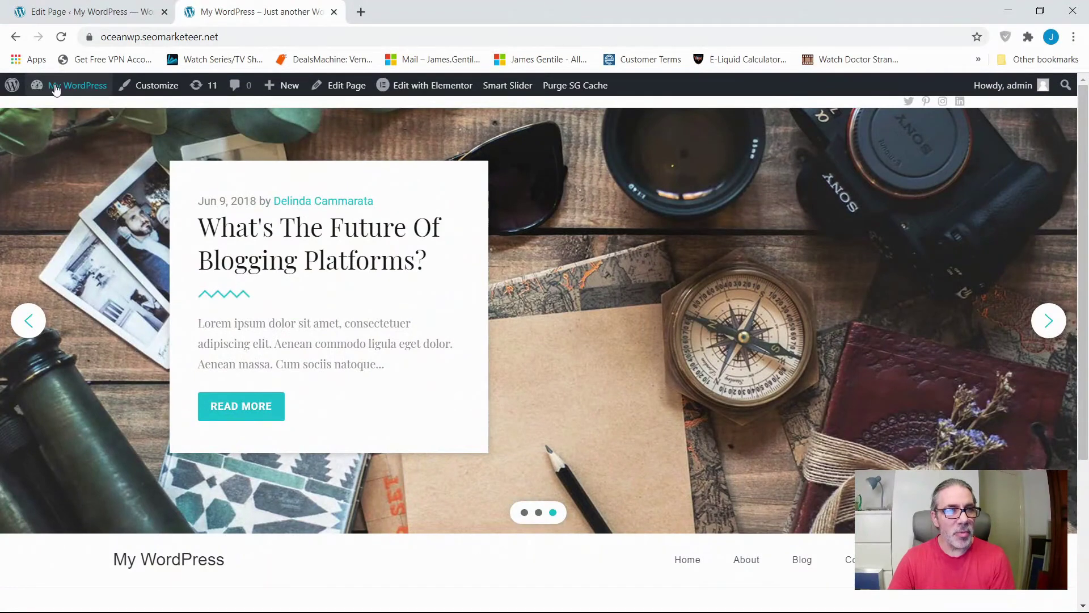
# Reload the live home page and check the full-width slider now sits below the header and menu
pyautogui.click(95, 90)
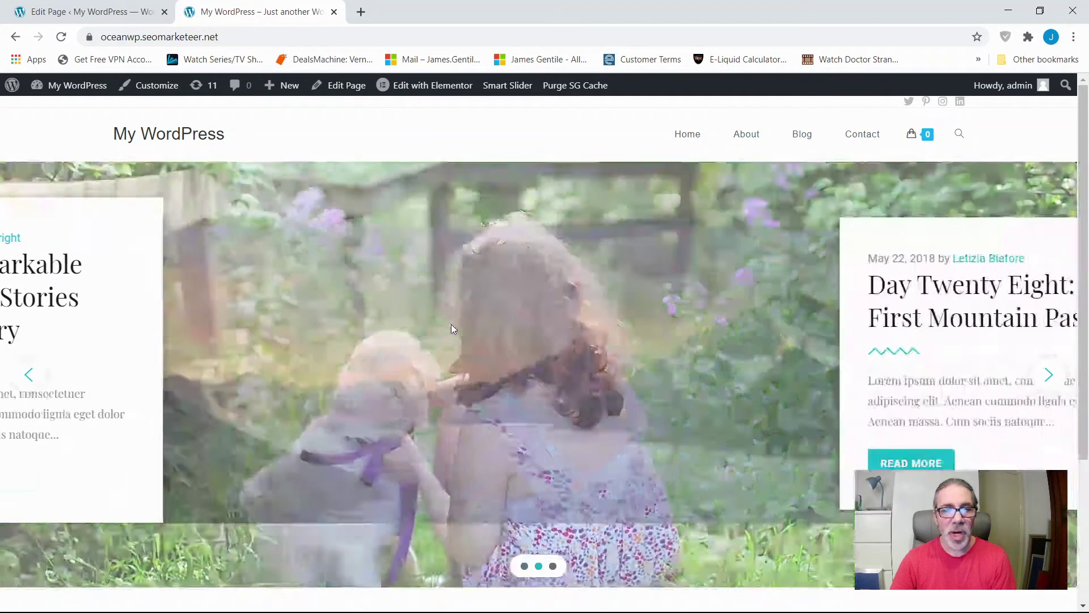
pyautogui.scroll(-3, 451, 324)
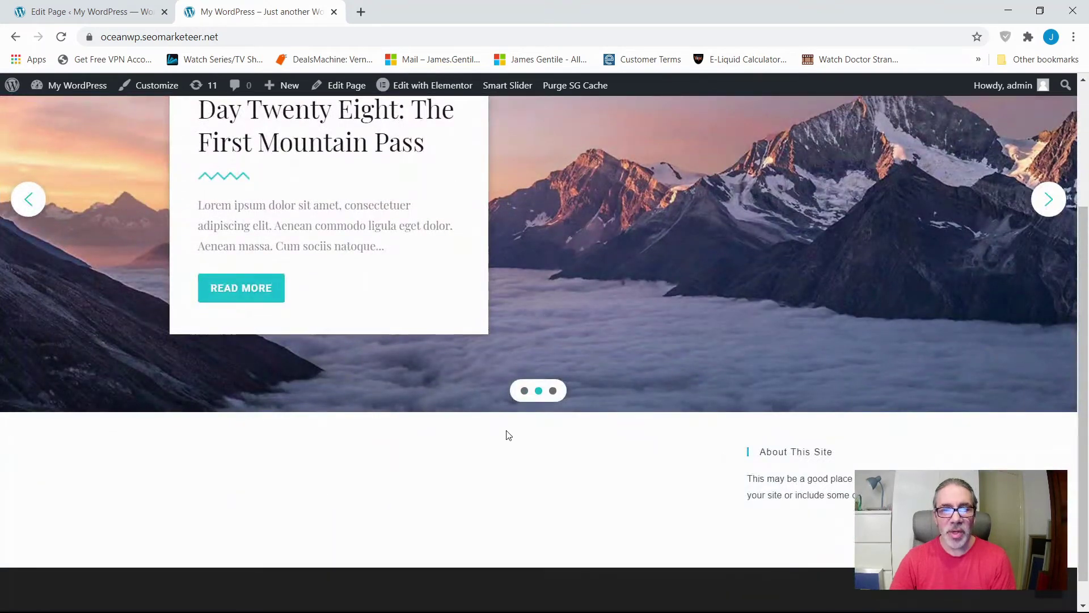
pyautogui.scroll(3, 508, 420)
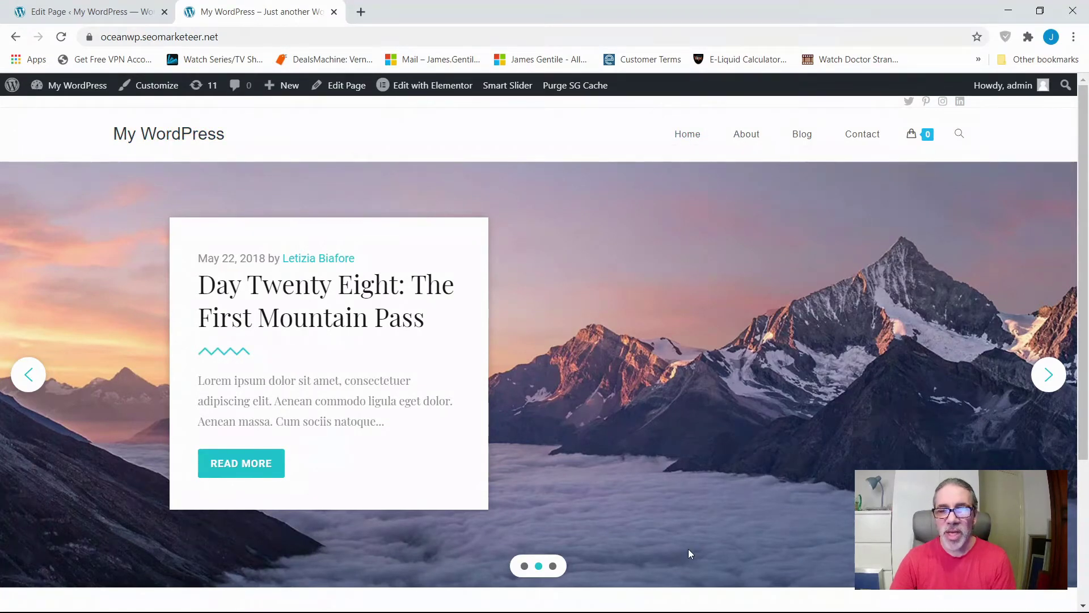
pyautogui.scroll(-3, 689, 549)
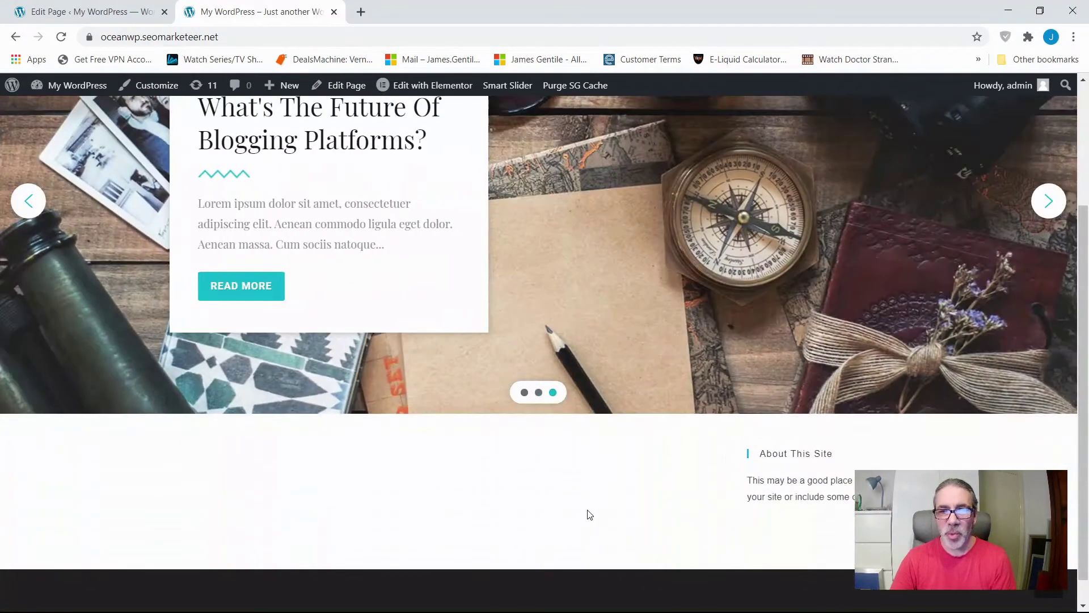
pyautogui.scroll(3, 589, 514)
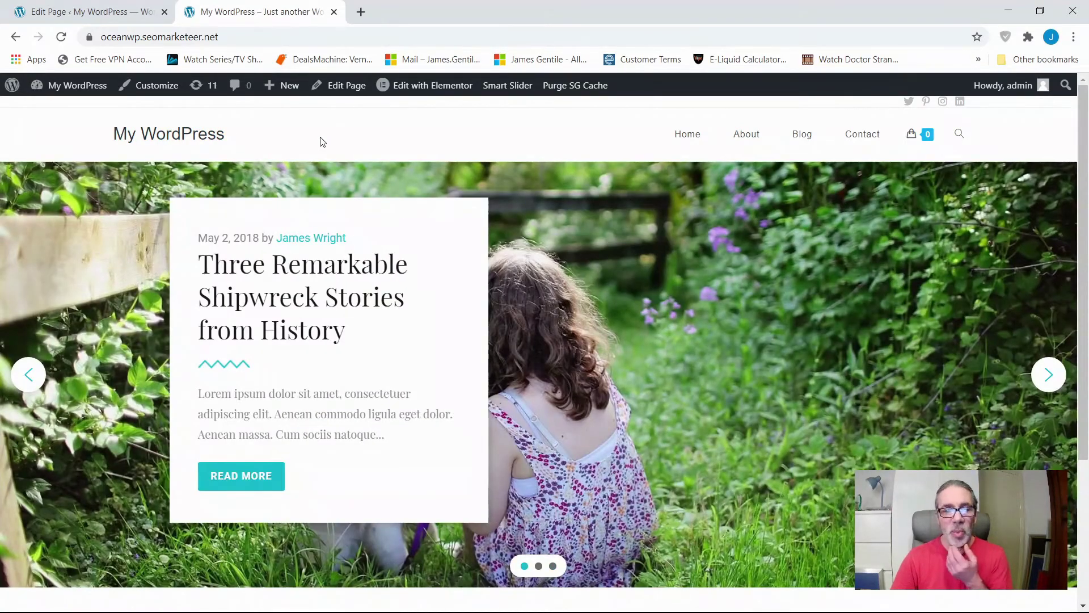
pyautogui.scroll(-4, 325, 187)
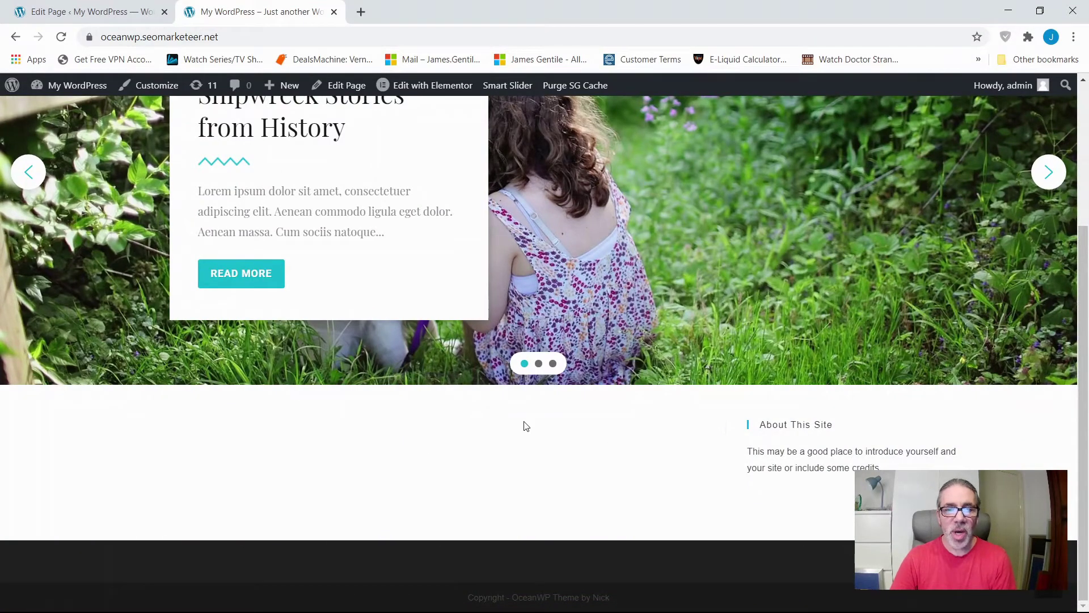
pyautogui.scroll(4, 525, 426)
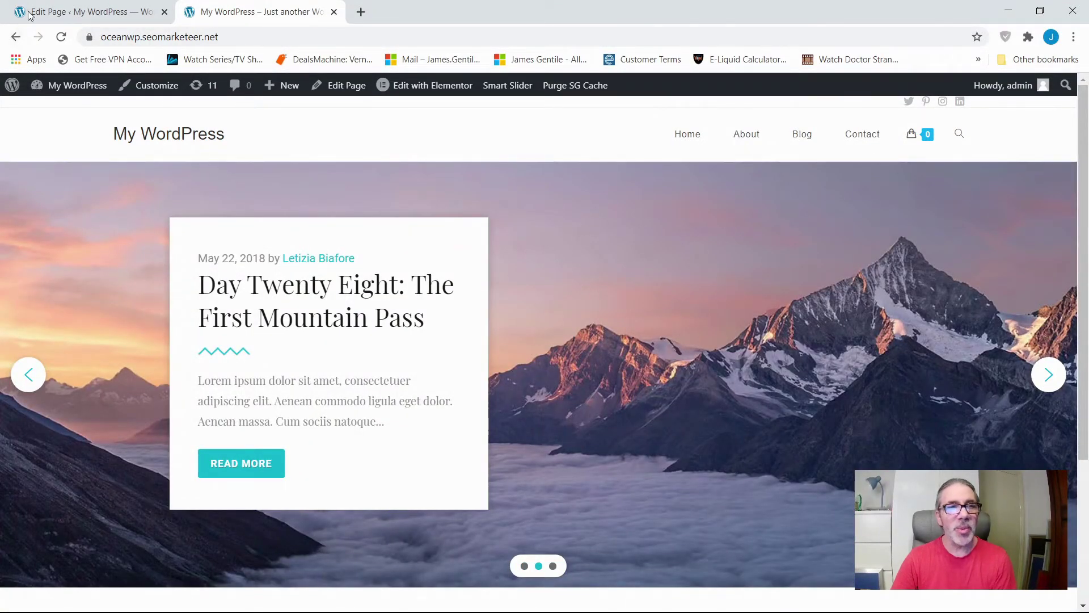
# Leave the page editor for the Smart Slider Dashboard and start a new project
pyautogui.click(78, 13)
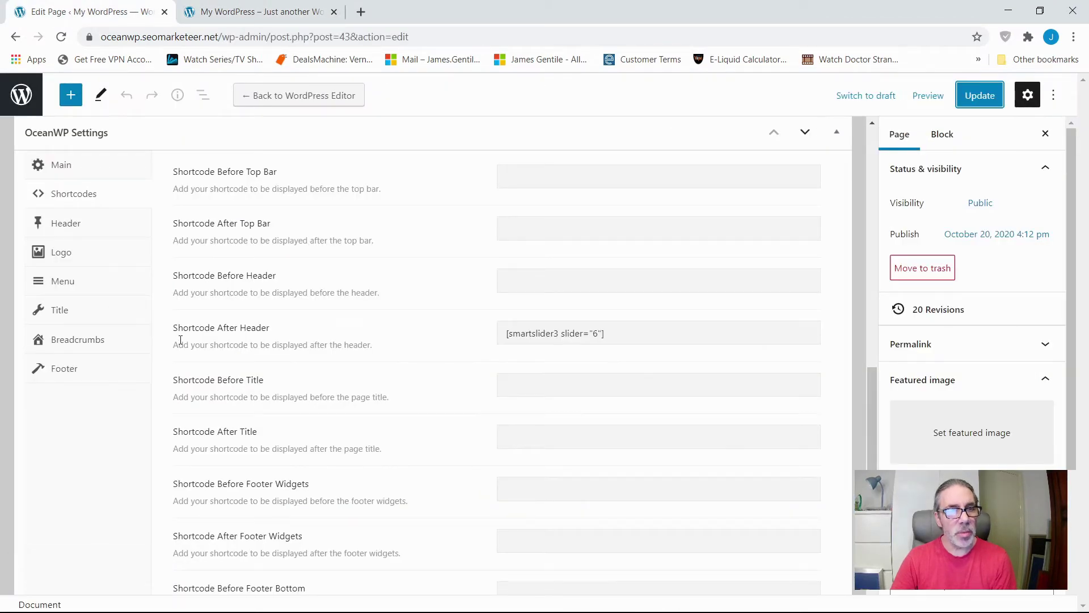
pyautogui.click(21, 94)
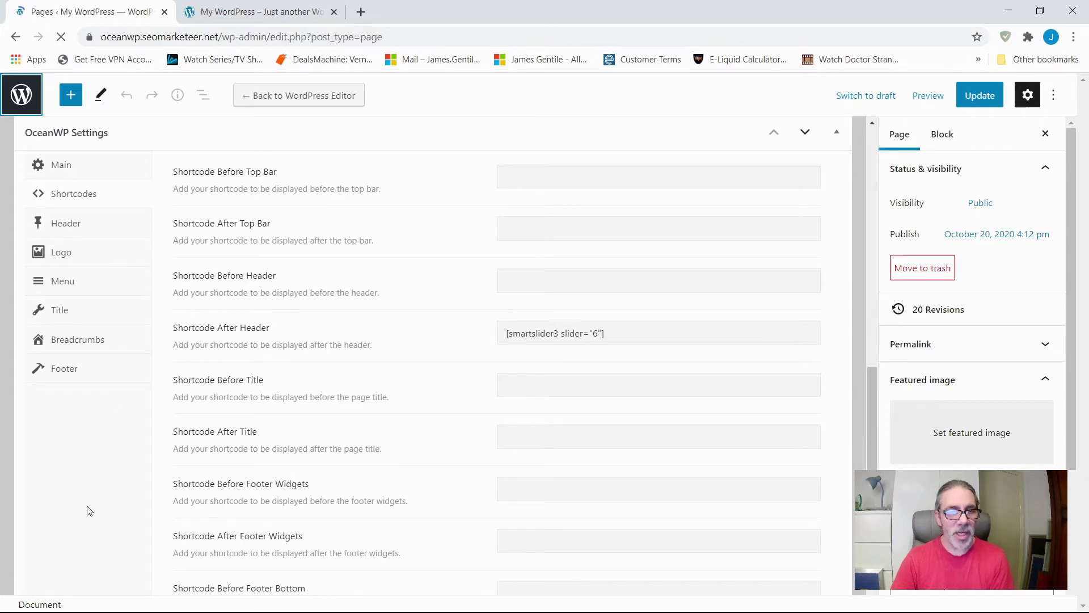
pyautogui.scroll(-4, 86, 453)
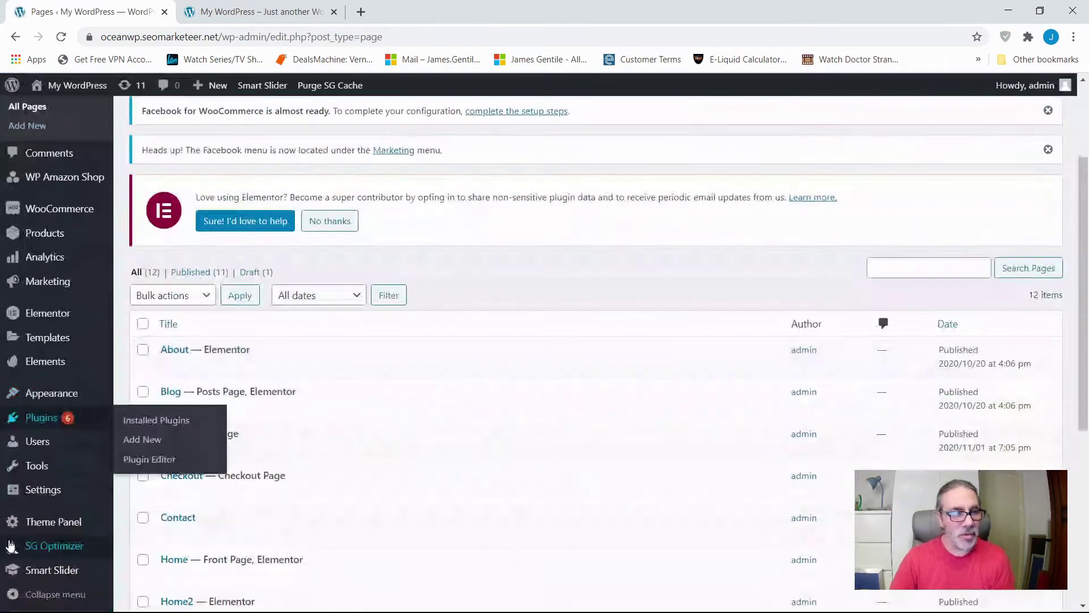
pyautogui.scroll(-3, 22, 519)
pyautogui.moveTo(45, 574)
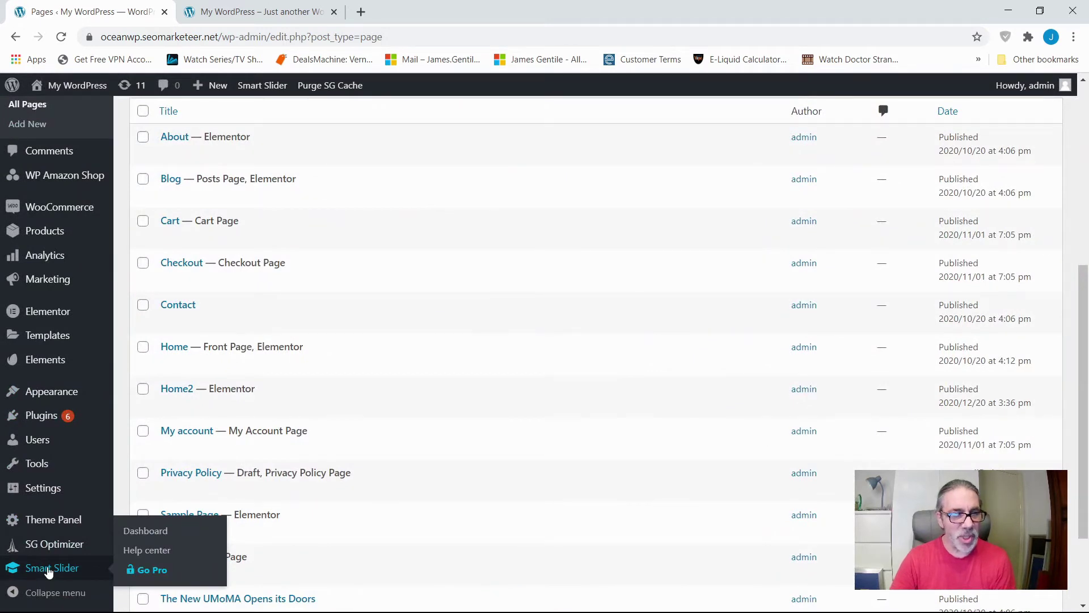
pyautogui.click(143, 530)
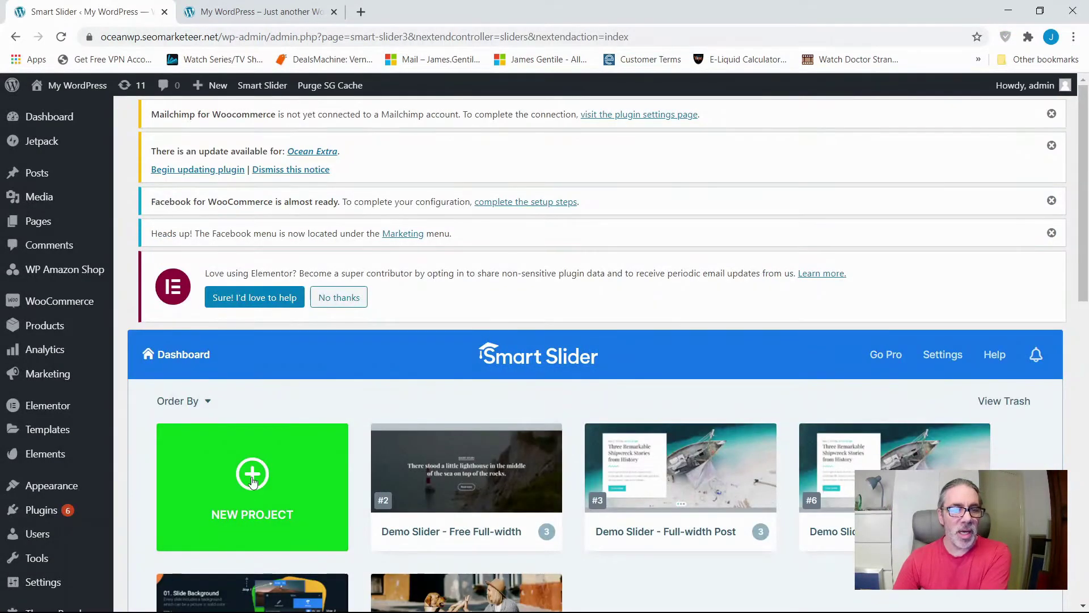
pyautogui.click(252, 483)
# Build a blank Simple slider project, appending 3 to its default name, and create it
pyautogui.click(366, 338)
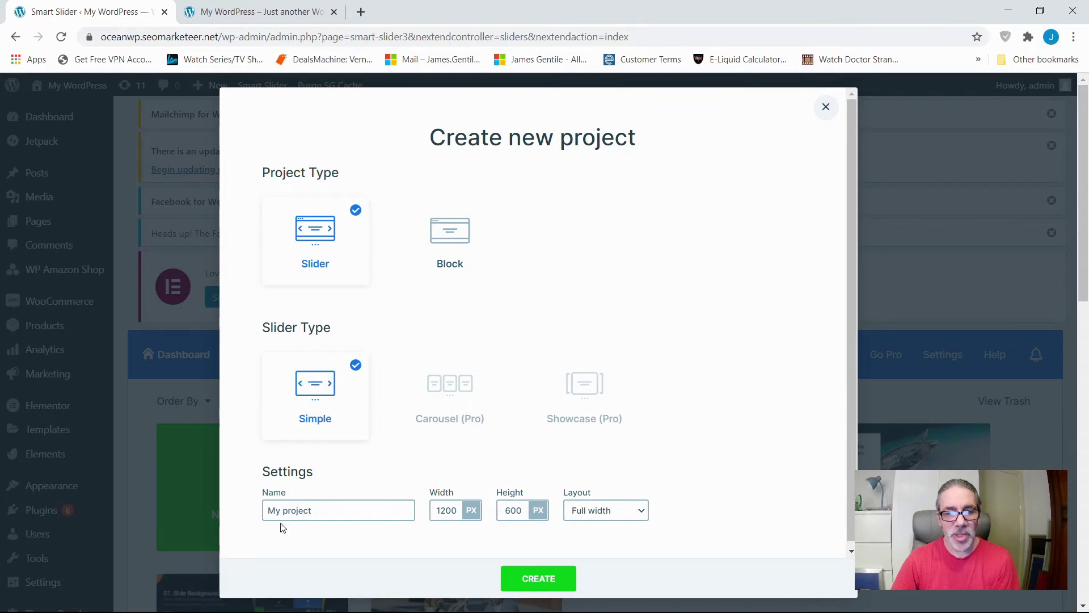
pyautogui.click(314, 511)
pyautogui.moveTo(309, 510); pyautogui.dragTo(170, 511)
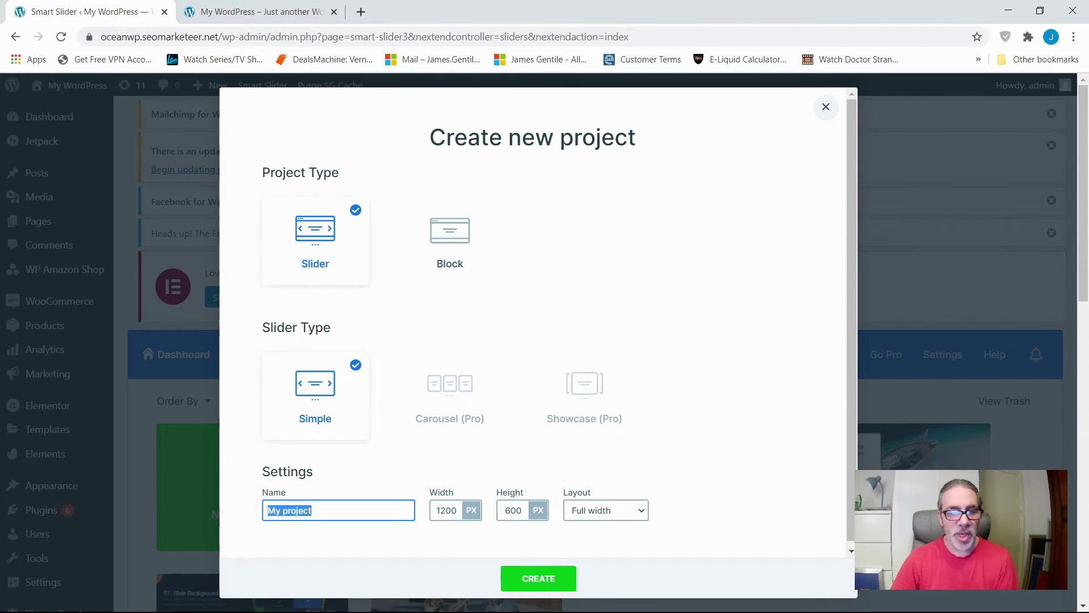
pyautogui.click(352, 506)
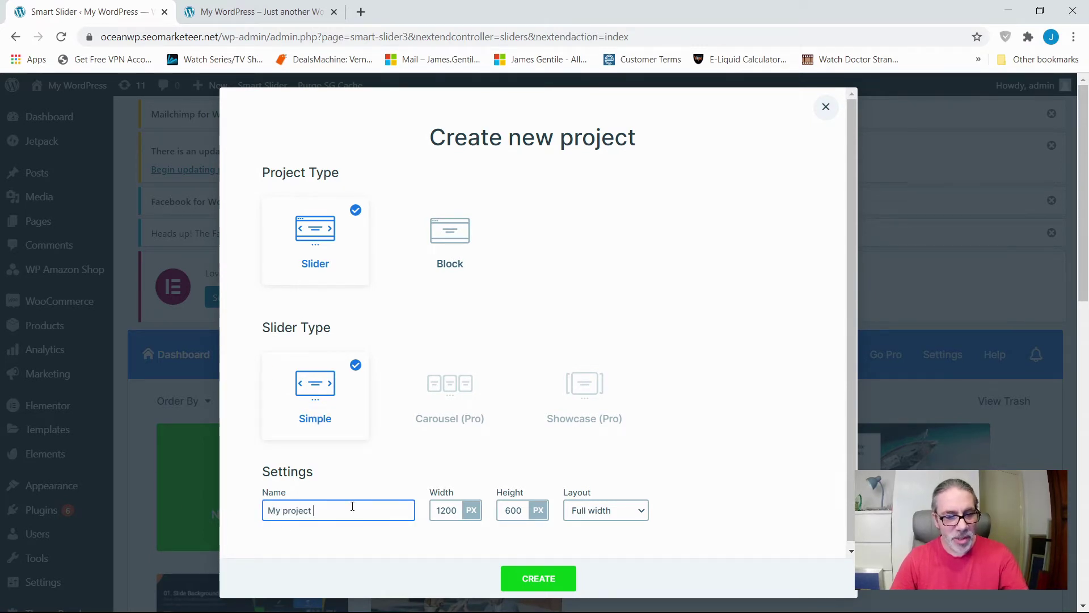
pyautogui.write('3')
pyautogui.click(547, 577)
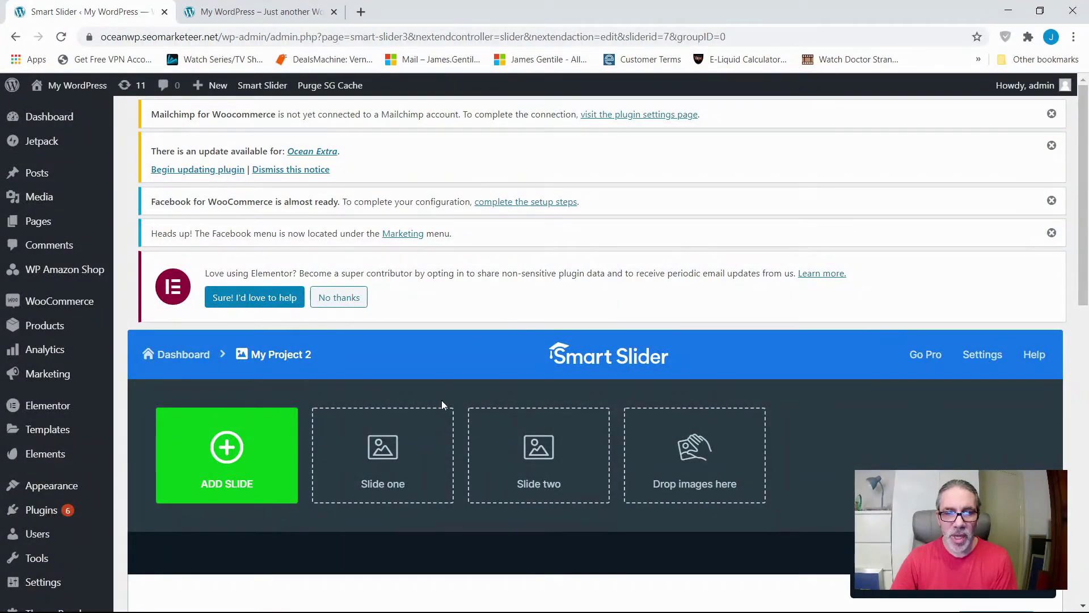
# Add the Kitten and Puppy post as a slide
pyautogui.scroll(-4, 442, 404)
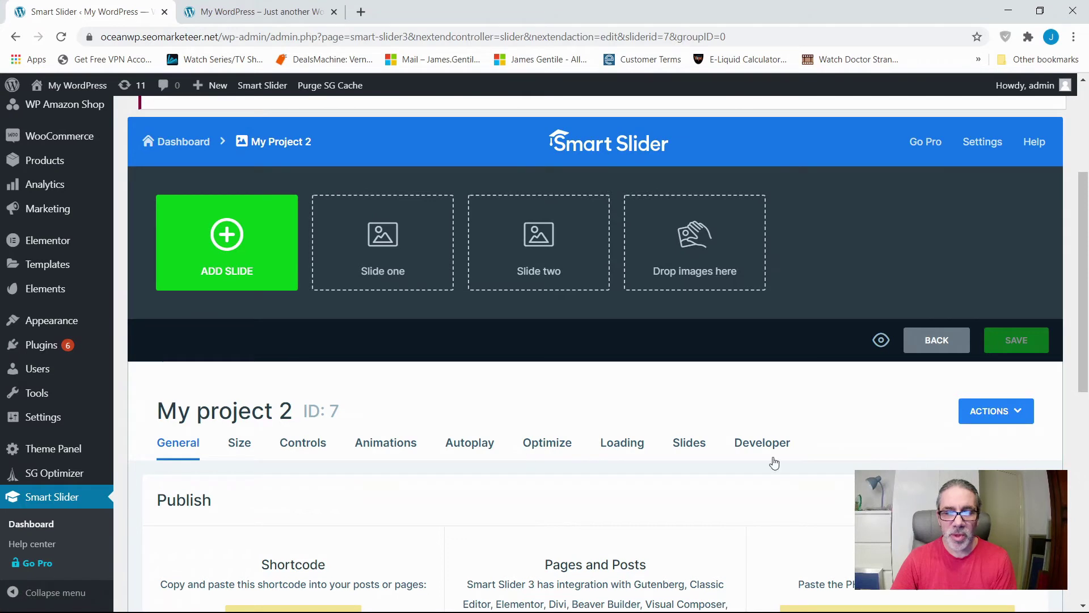
pyautogui.click(380, 249)
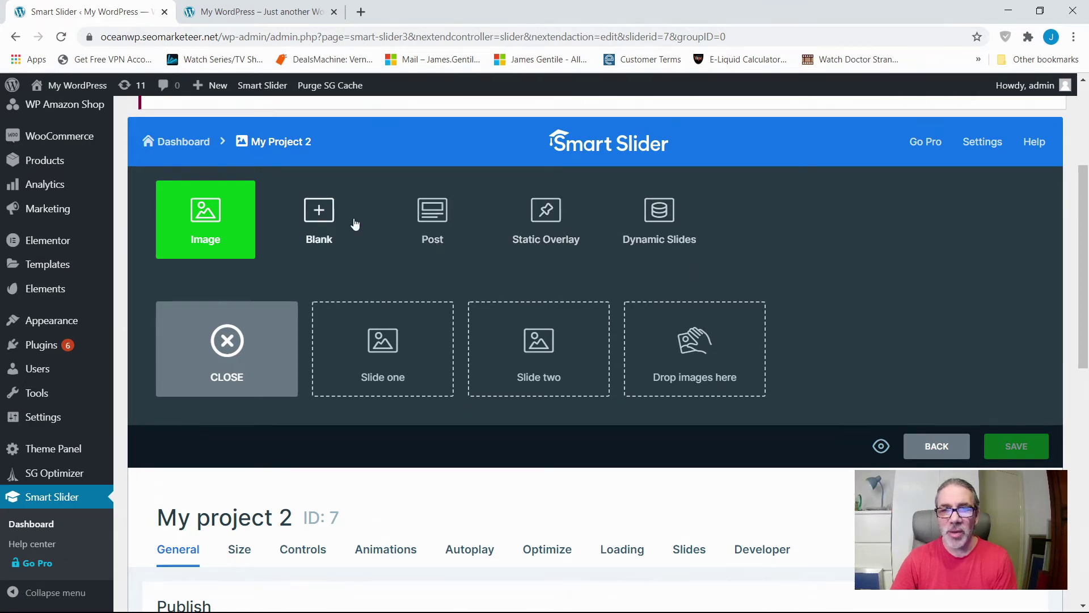
pyautogui.click(440, 222)
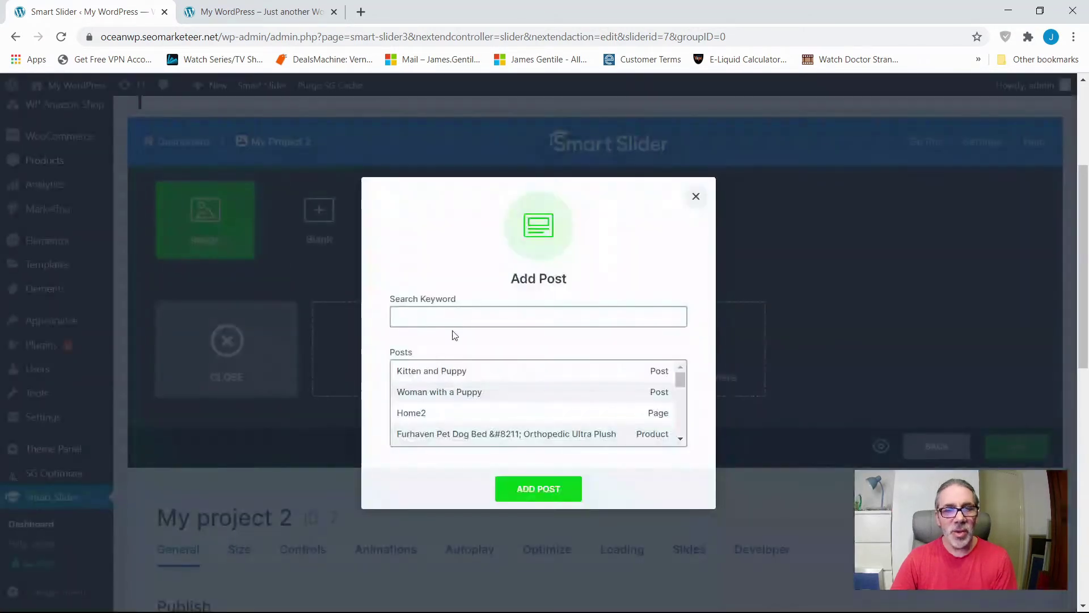
pyautogui.click(458, 374)
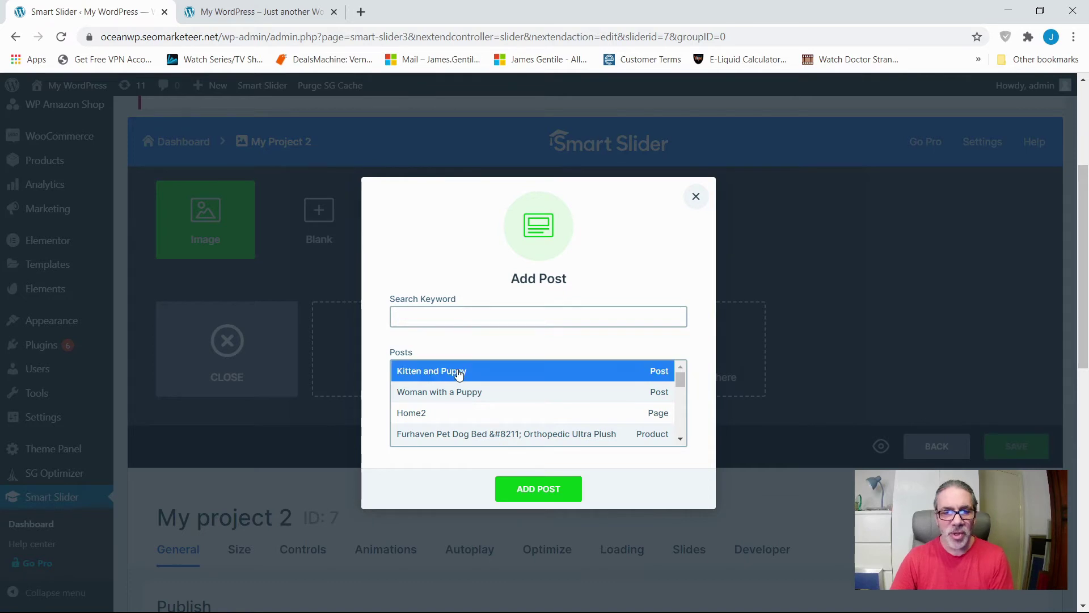
pyautogui.click(540, 489)
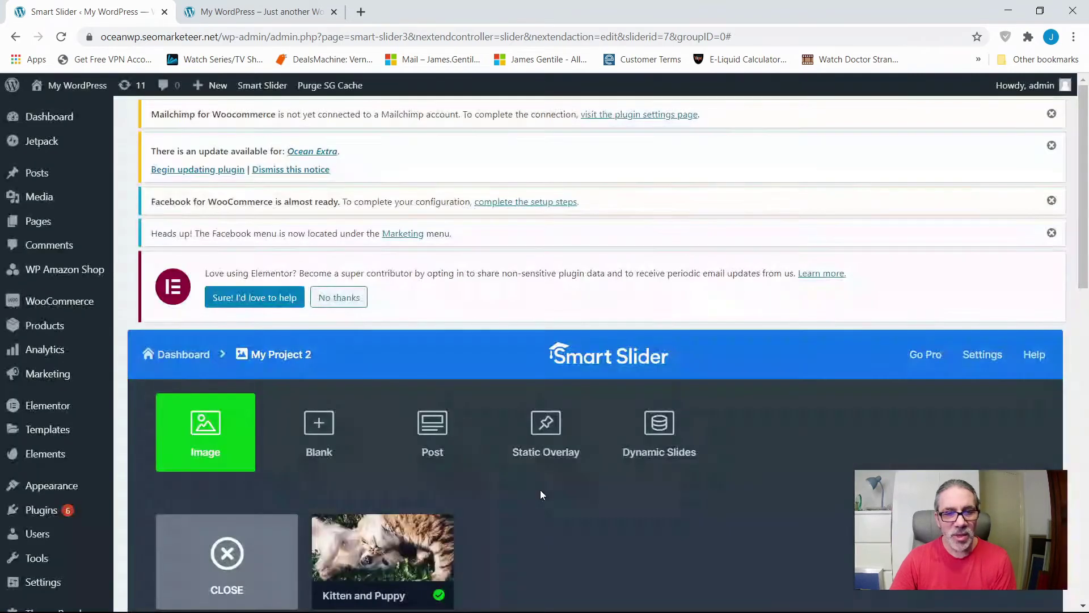
# Add the Woman with a Puppy post as a second slide
pyautogui.scroll(-4, 540, 489)
pyautogui.moveTo(377, 356)
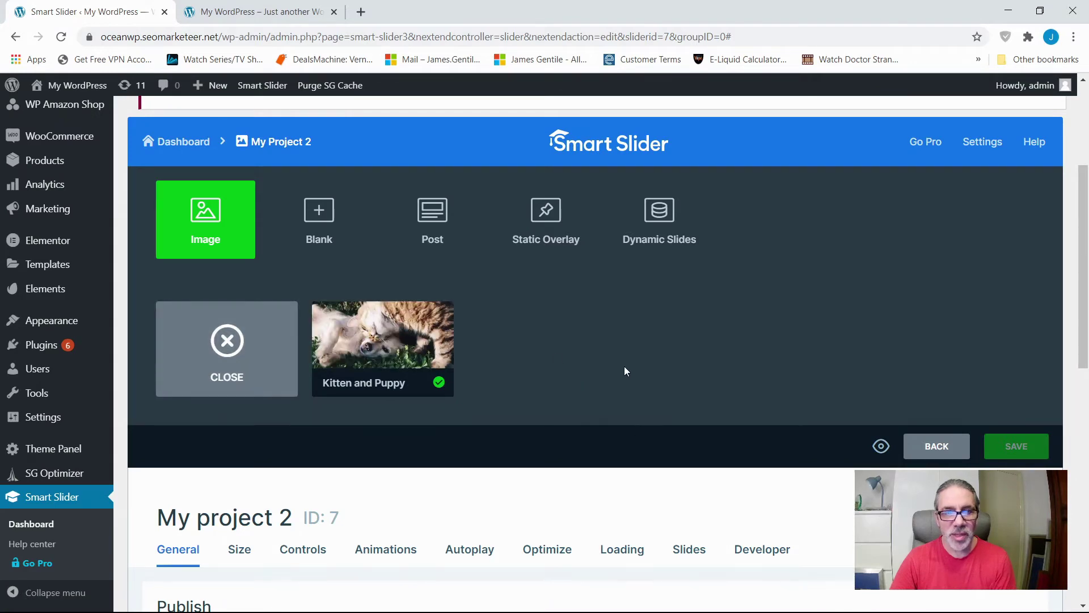
pyautogui.scroll(-5, 457, 384)
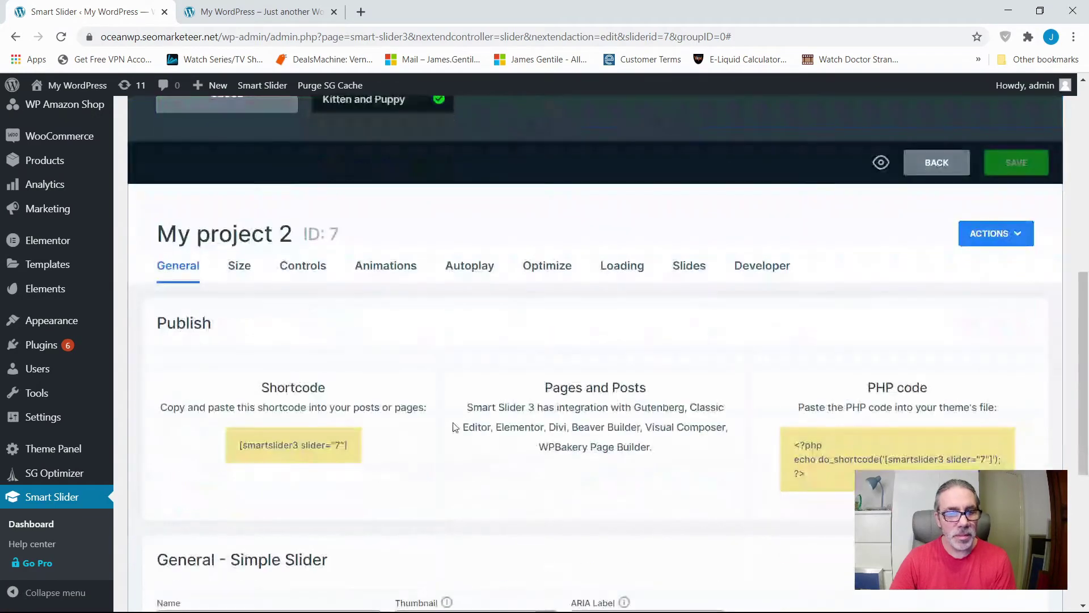
pyautogui.scroll(-3, 396, 343)
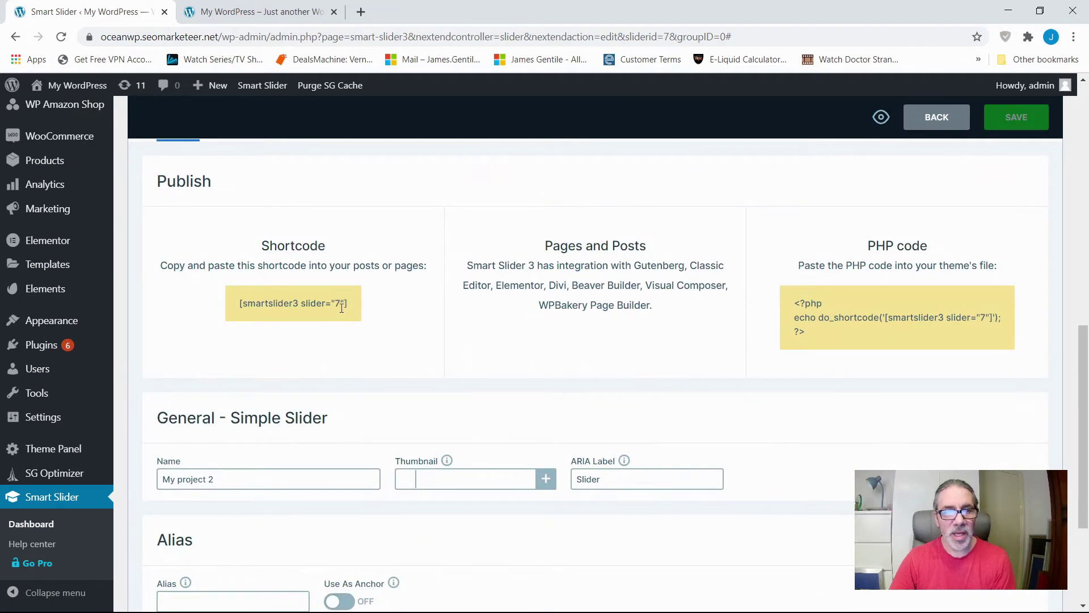
pyautogui.scroll(5, 515, 342)
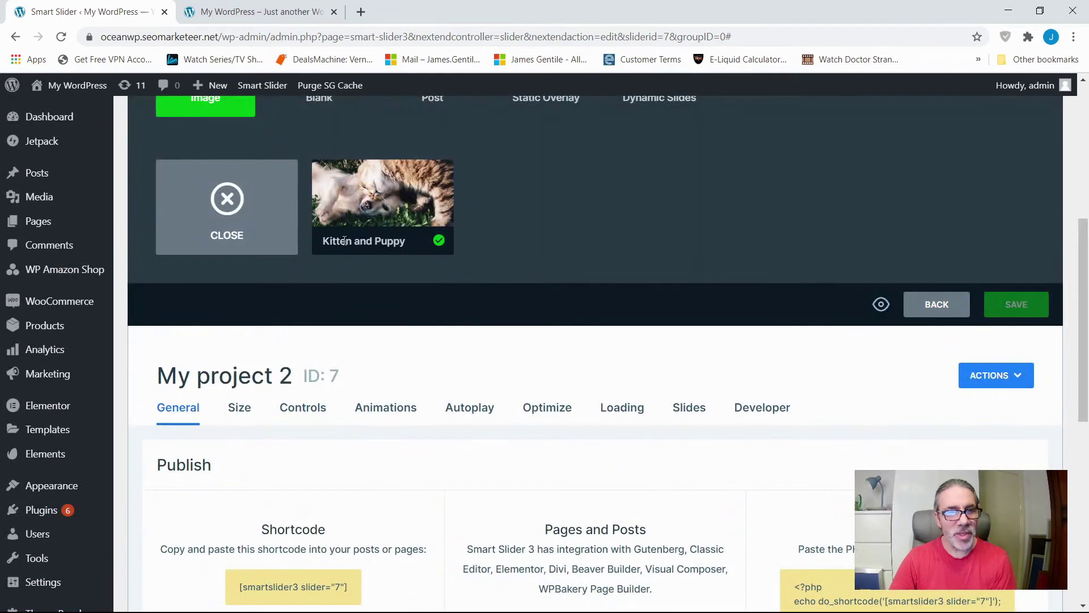
pyautogui.scroll(3, 534, 238)
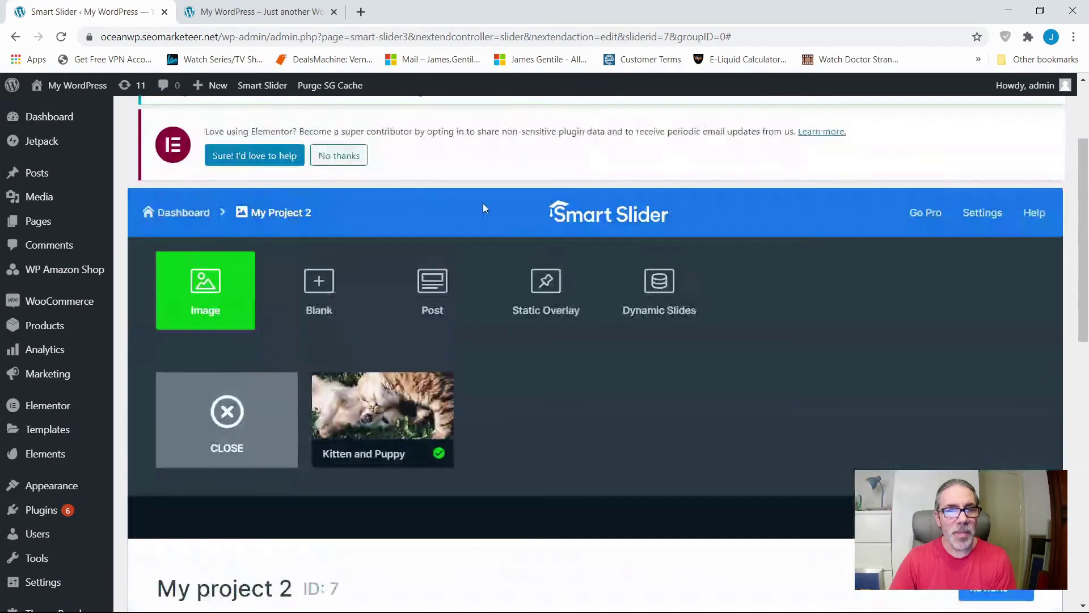
pyautogui.click(437, 292)
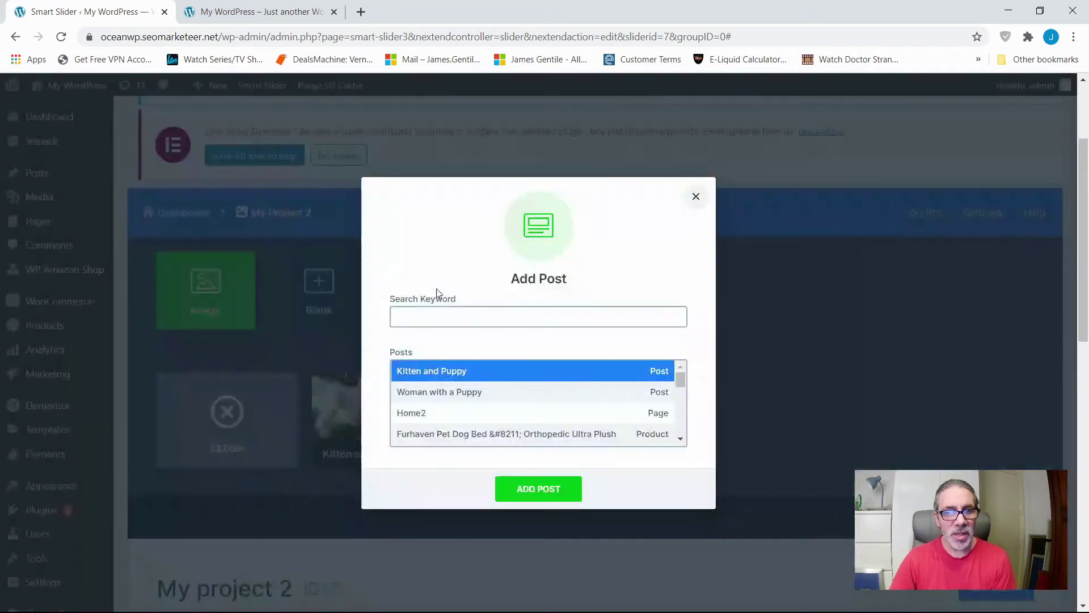
pyautogui.click(479, 395)
pyautogui.click(535, 489)
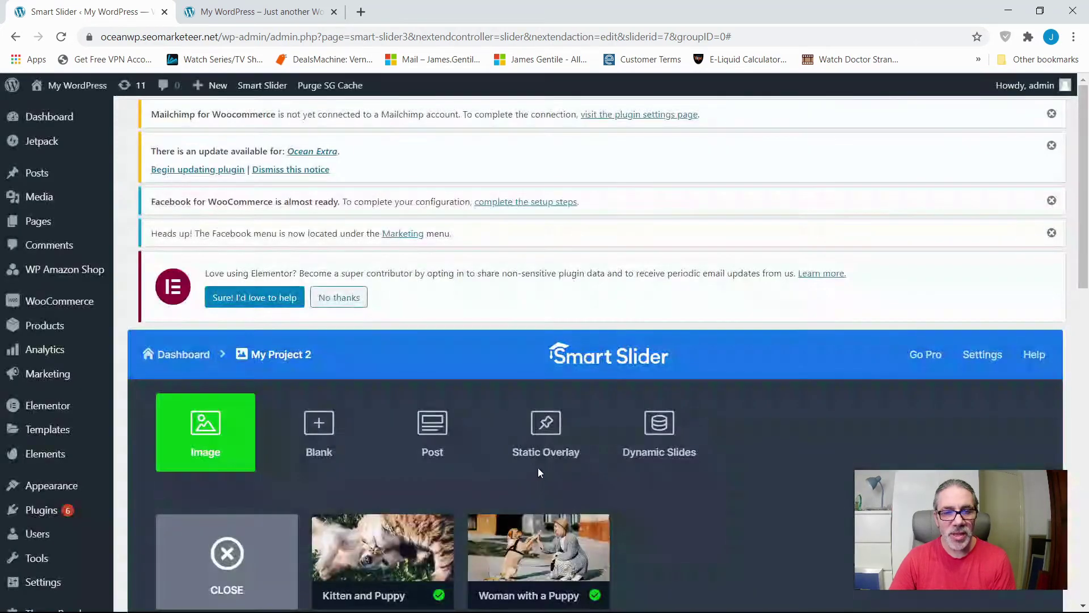
pyautogui.scroll(-3, 536, 465)
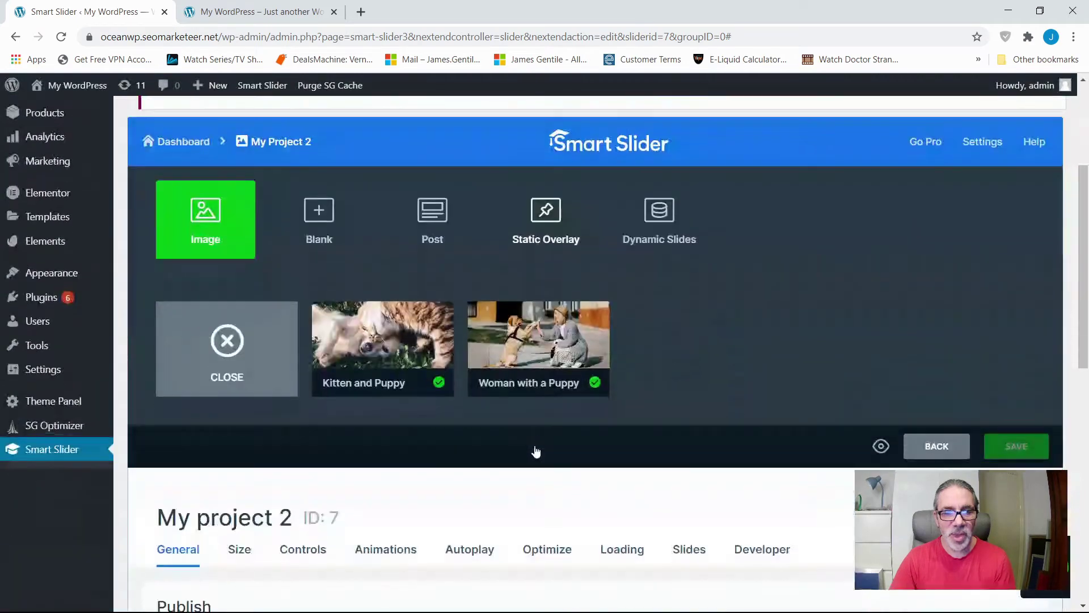
# Save the My project 2 slider with its new slides and look over its Size and Controls settings
pyautogui.click(1016, 446)
pyautogui.scroll(-4, 747, 388)
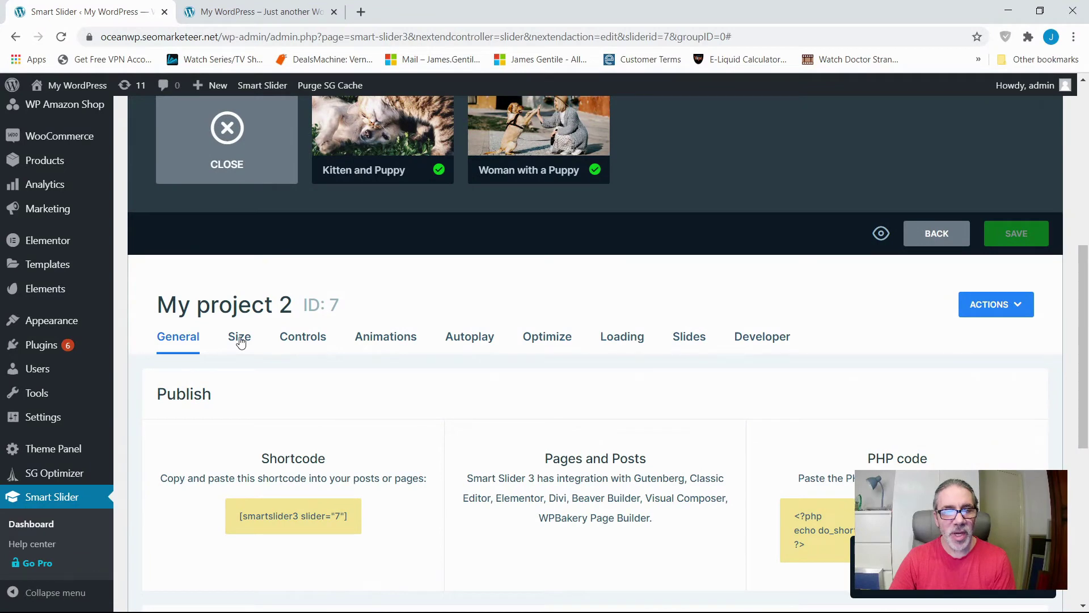
pyautogui.click(240, 340)
pyautogui.click(302, 343)
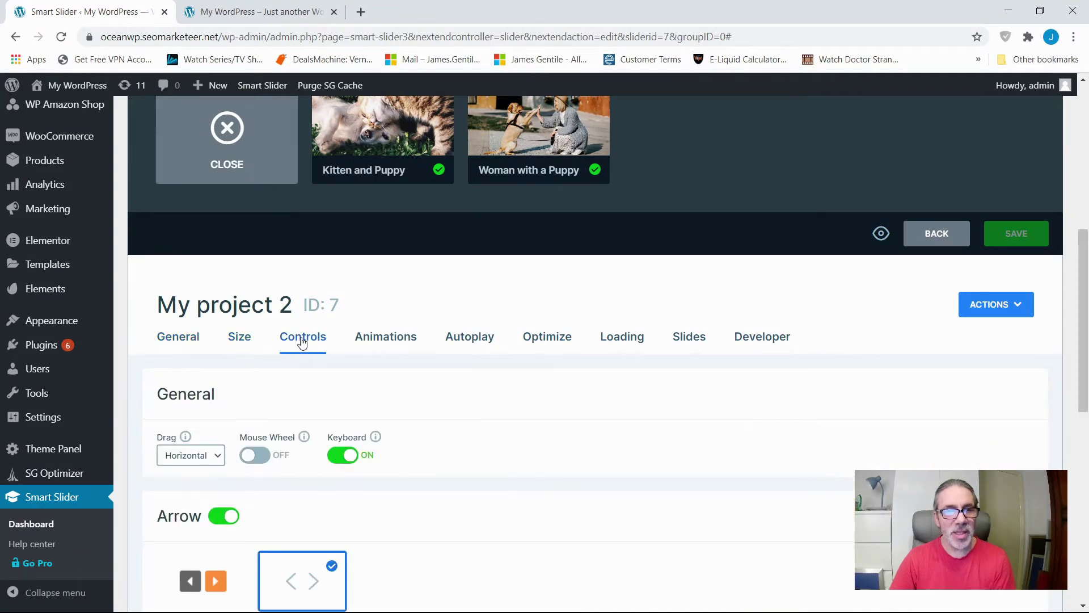
pyautogui.scroll(-6, 435, 447)
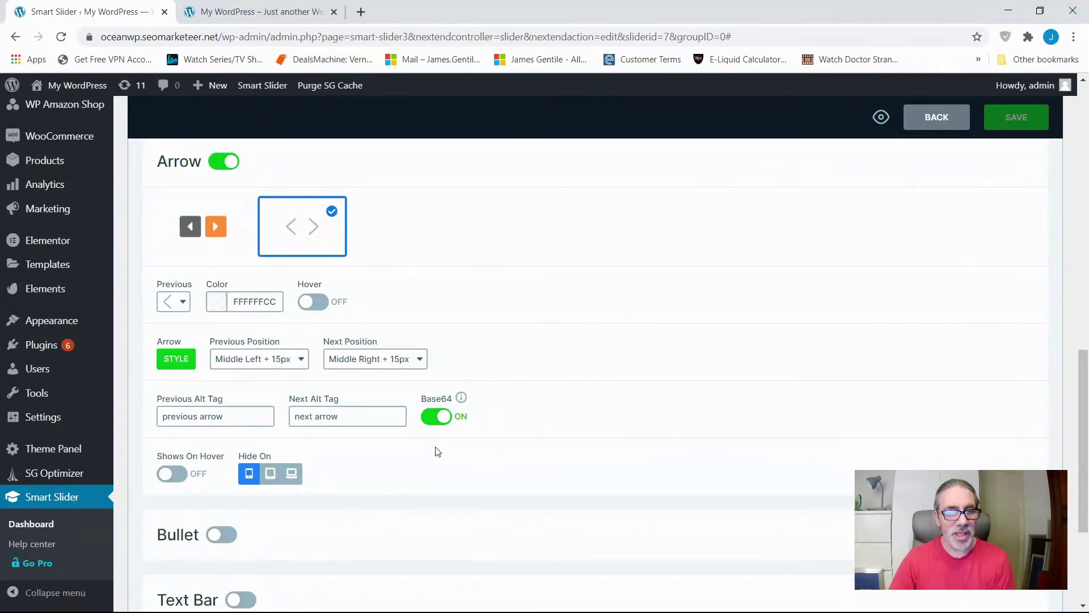
pyautogui.scroll(7, 435, 448)
# Give the slides a Curtain to left background animation
pyautogui.click(391, 407)
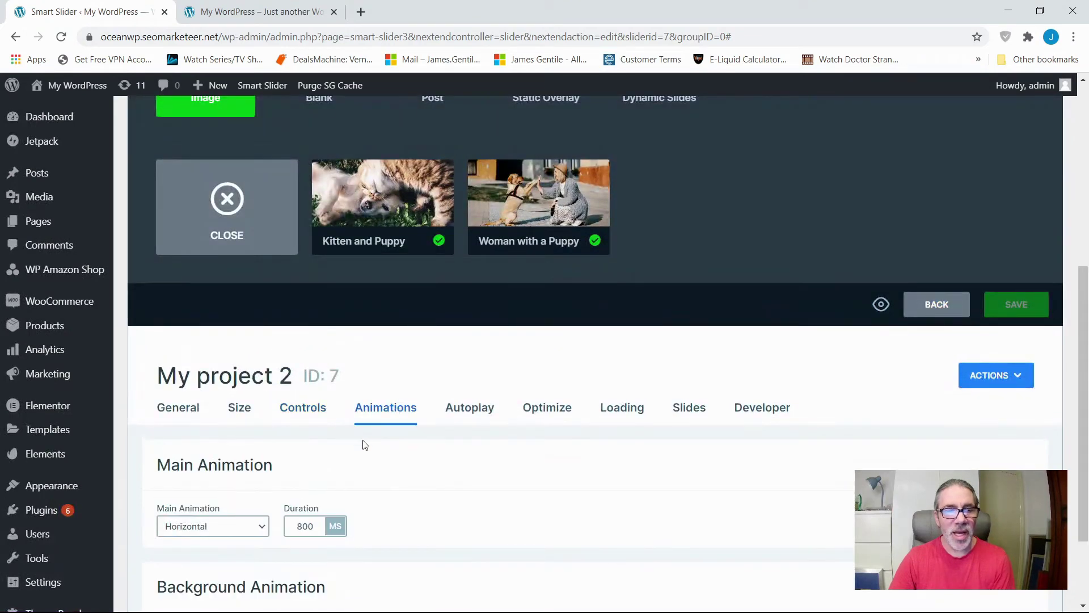
pyautogui.scroll(-1, 423, 483)
pyautogui.scroll(-2, 426, 485)
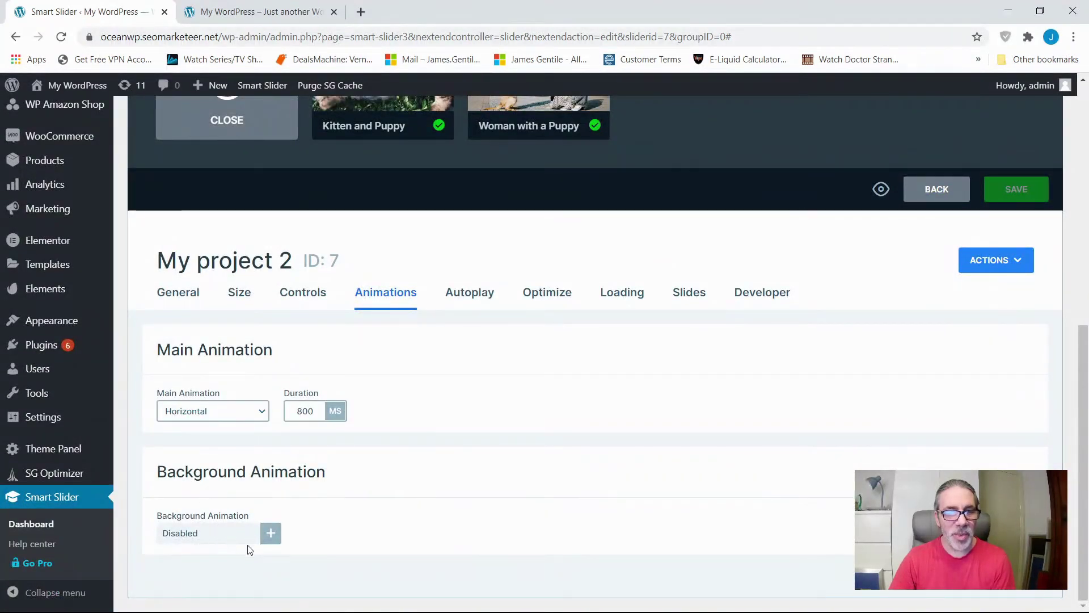
pyautogui.click(265, 538)
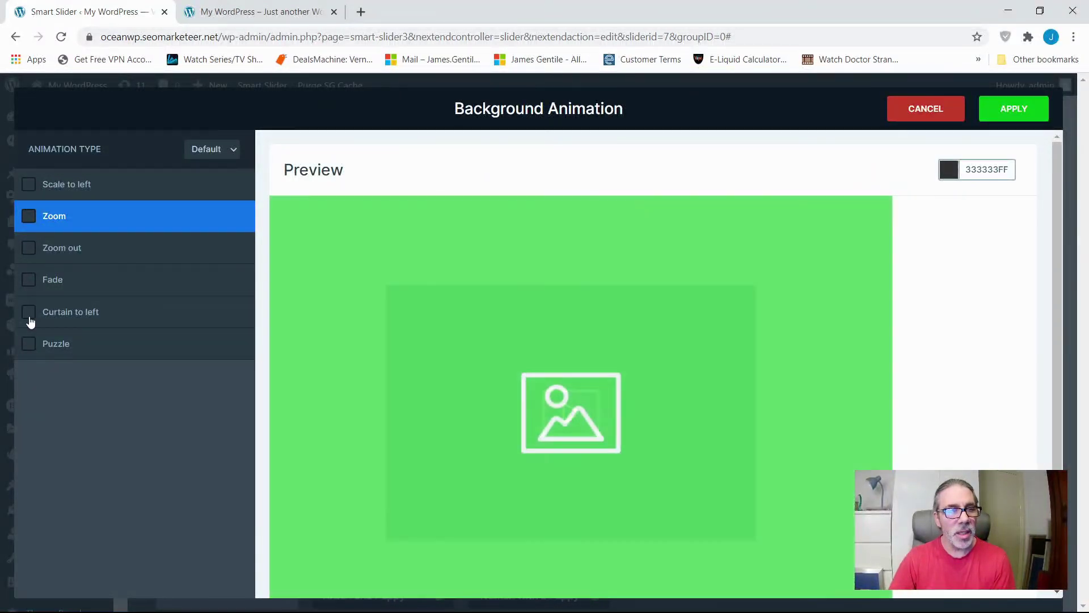
pyautogui.click(28, 312)
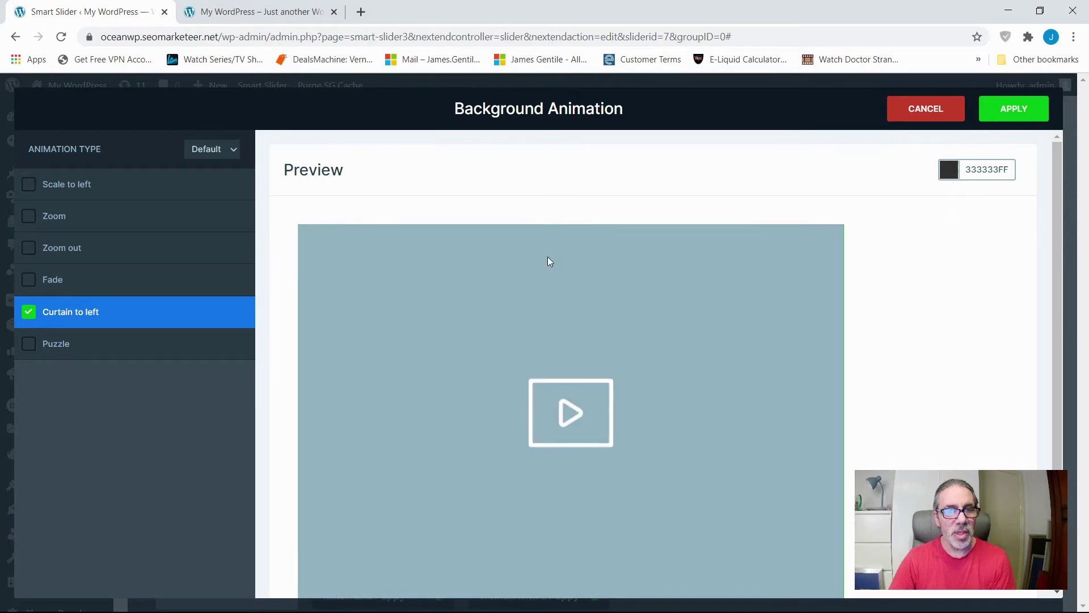
pyautogui.click(1023, 109)
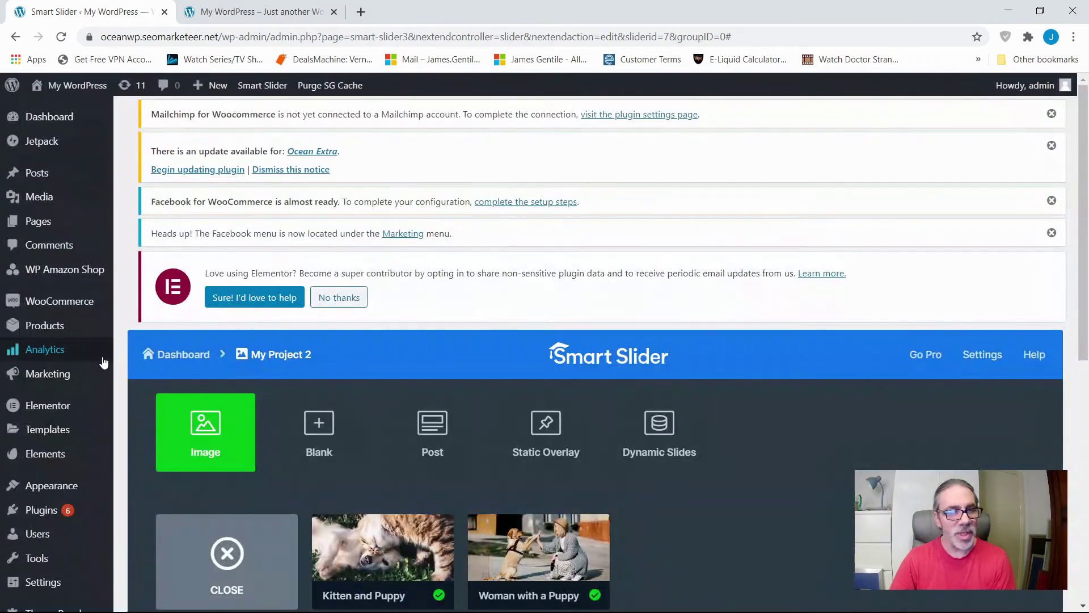
# Turn on autoplay with an 8000 ms slide duration and save the slider
pyautogui.scroll(-5, 377, 428)
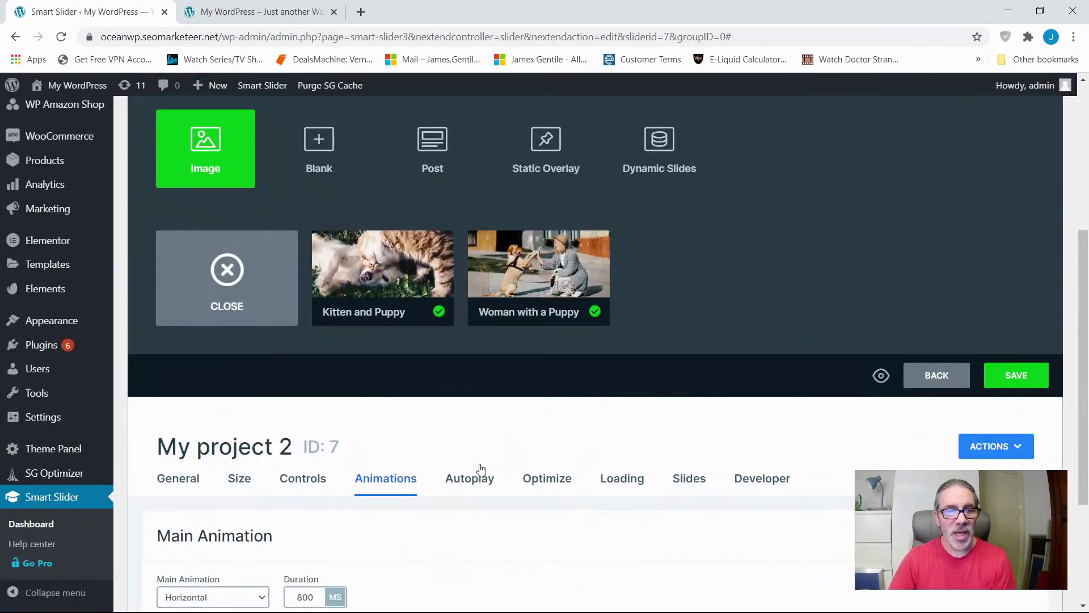
pyautogui.click(475, 486)
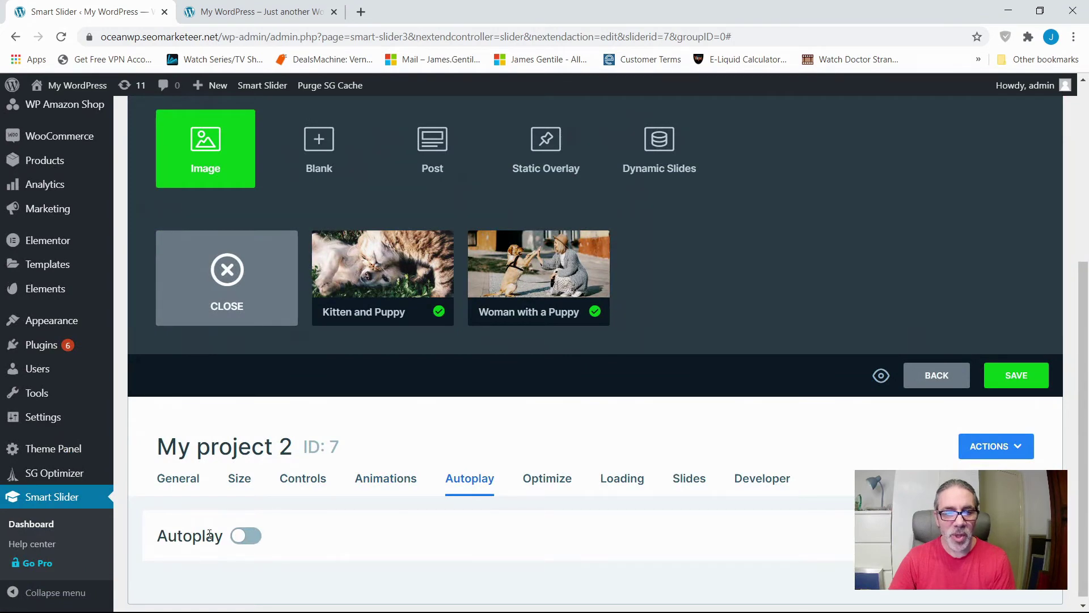
pyautogui.click(258, 539)
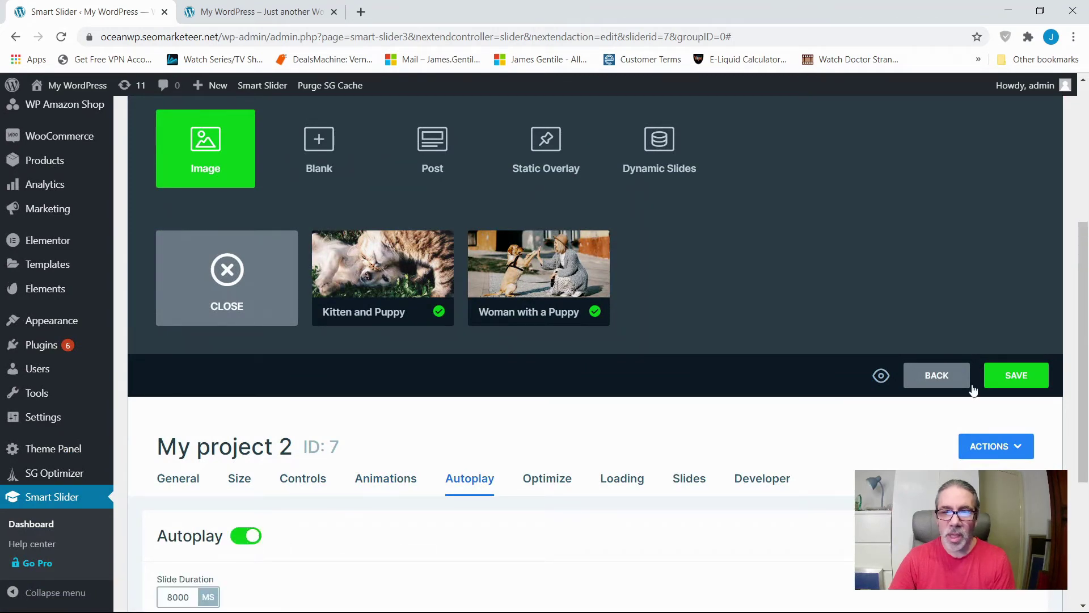
pyautogui.click(1023, 374)
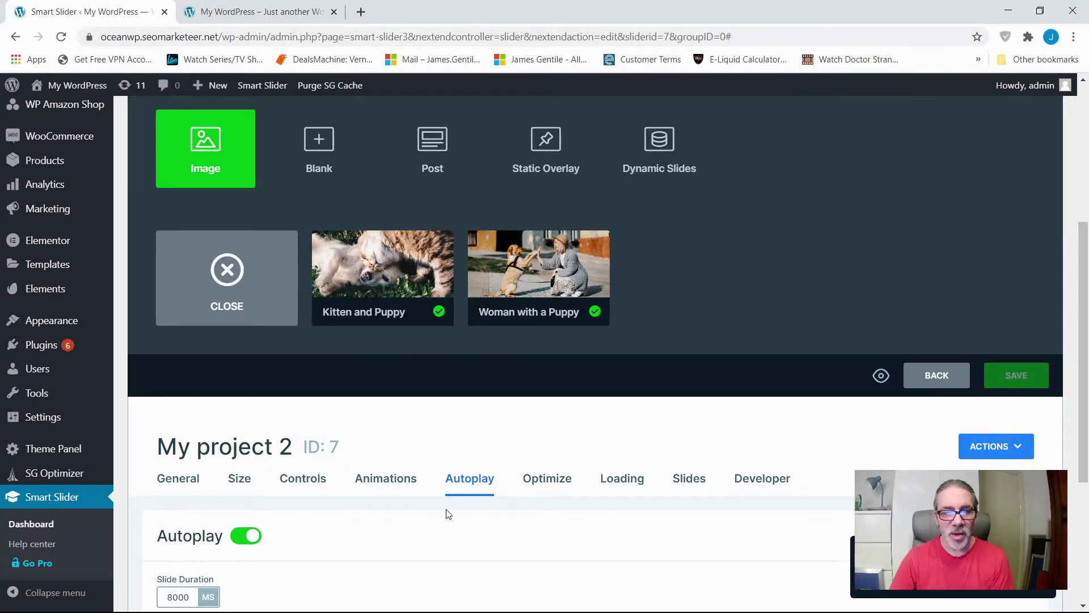
pyautogui.scroll(-4, 525, 517)
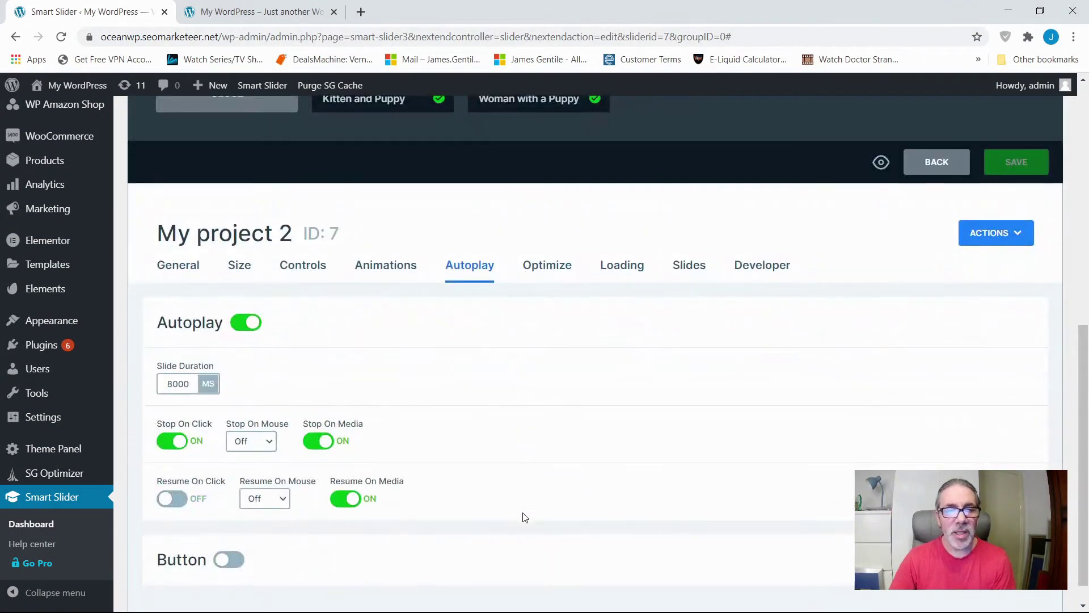
pyautogui.scroll(2, 526, 517)
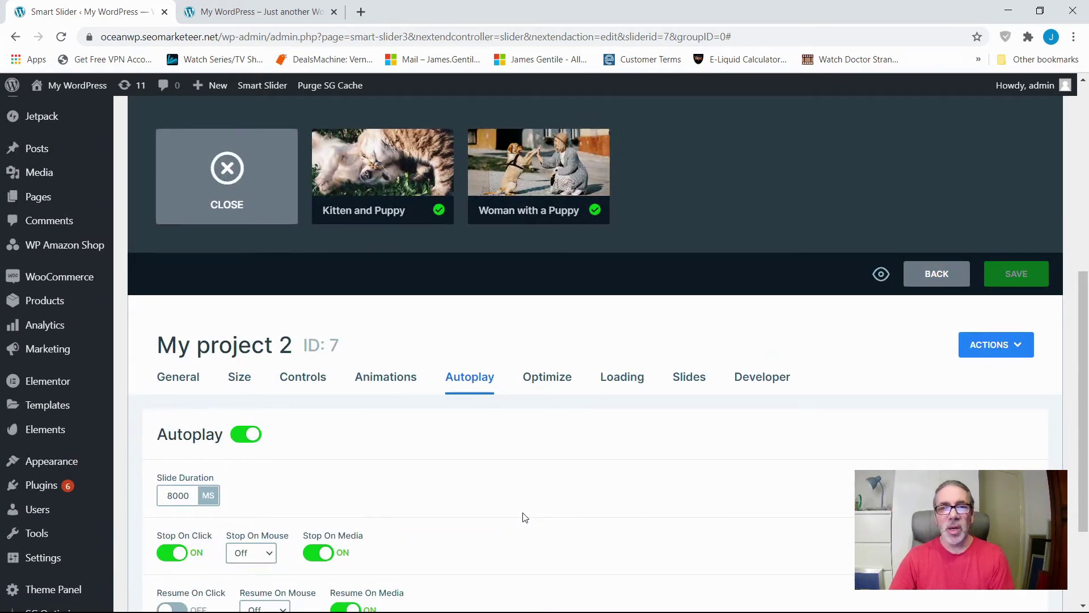
pyautogui.scroll(1, 525, 517)
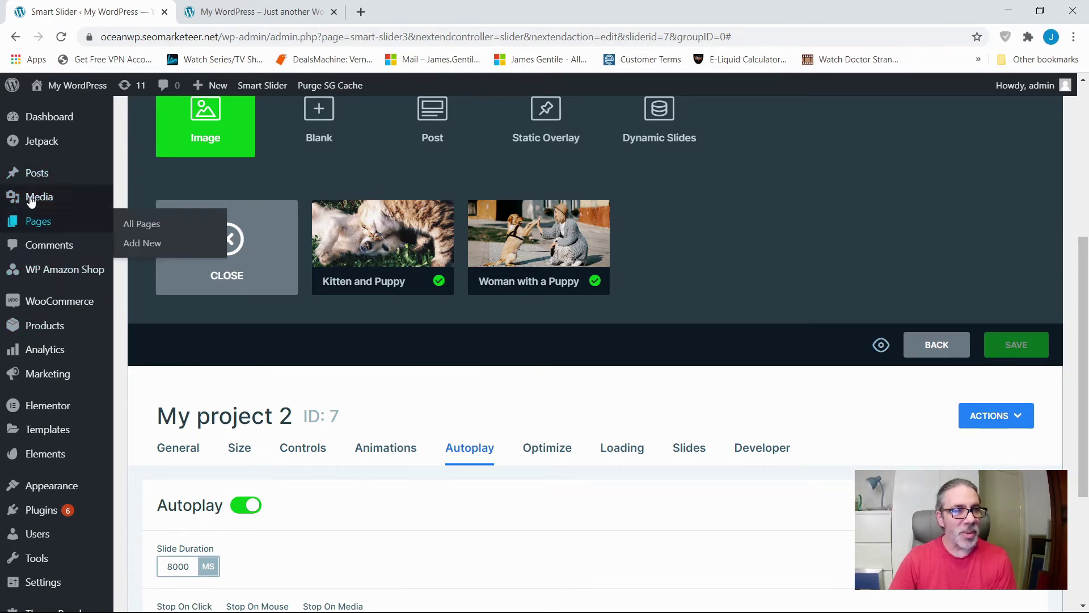
# Select the [smartslider3 slider="7"] shortcode in the General publish options, then go to Pages
pyautogui.click(172, 449)
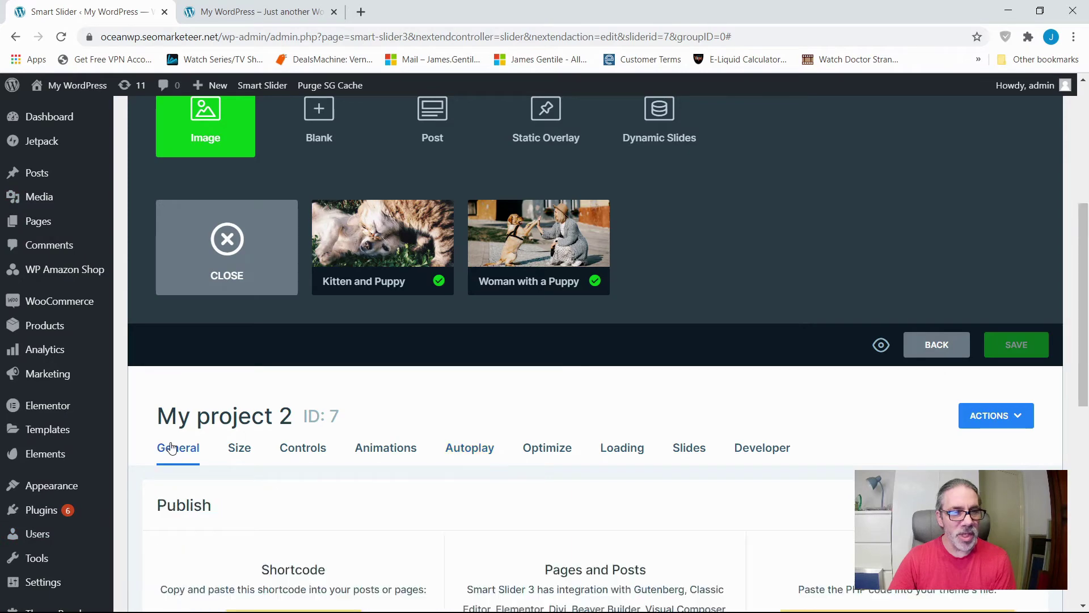
pyautogui.scroll(-5, 231, 479)
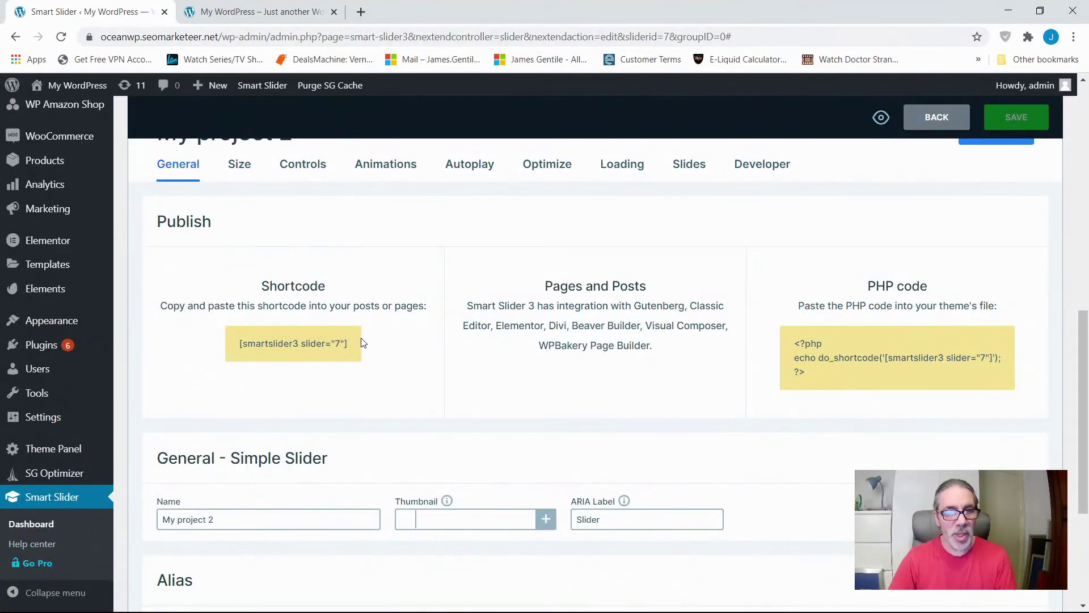
pyautogui.moveTo(354, 343); pyautogui.dragTo(219, 347)
pyautogui.hotkey('ctrl', 'c')
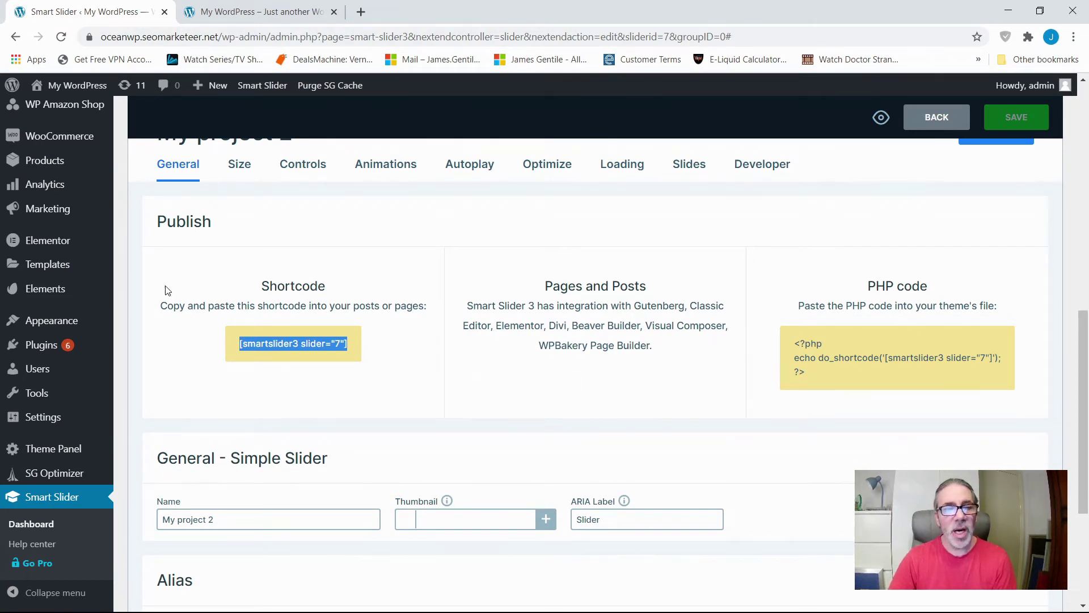
pyautogui.moveTo(31, 254)
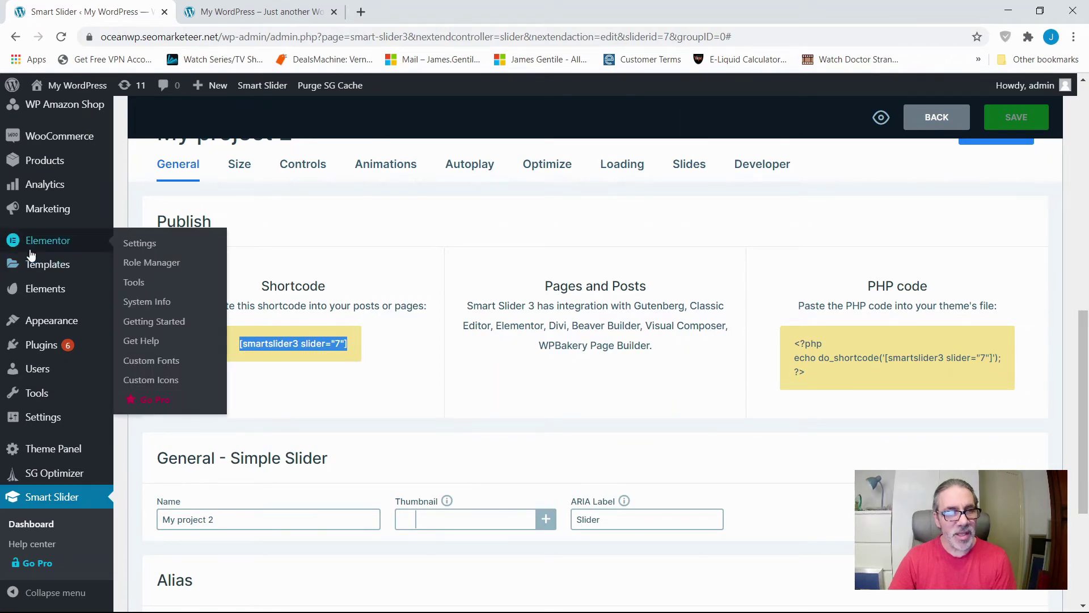
pyautogui.scroll(6, 31, 254)
pyautogui.click(38, 225)
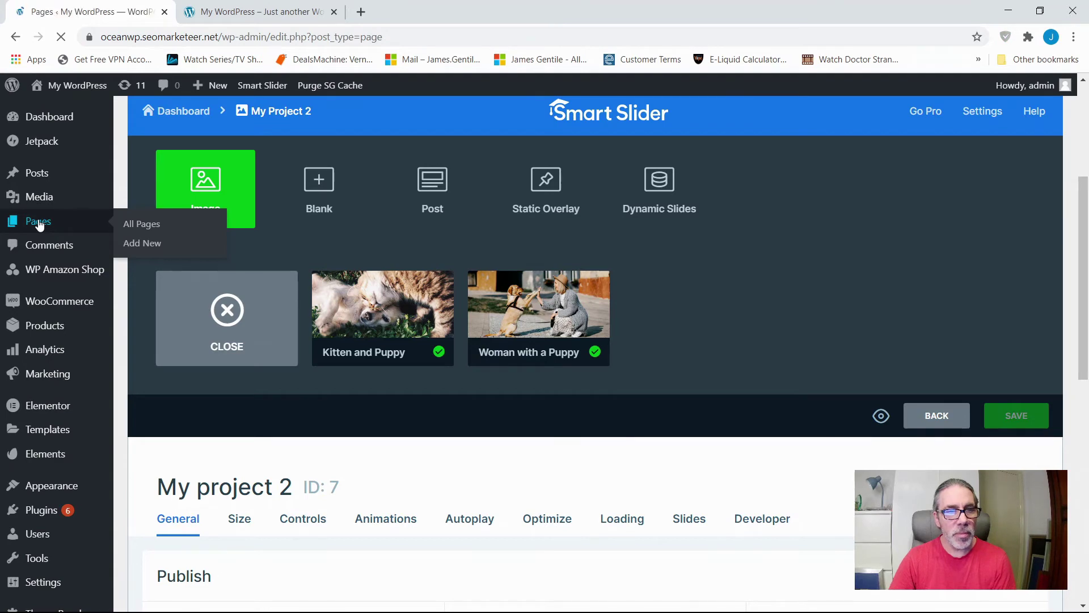
# Replace the Home page's Shortcode After Header value with [smartslider3 slider="7"] and update the page
pyautogui.scroll(-5, 191, 426)
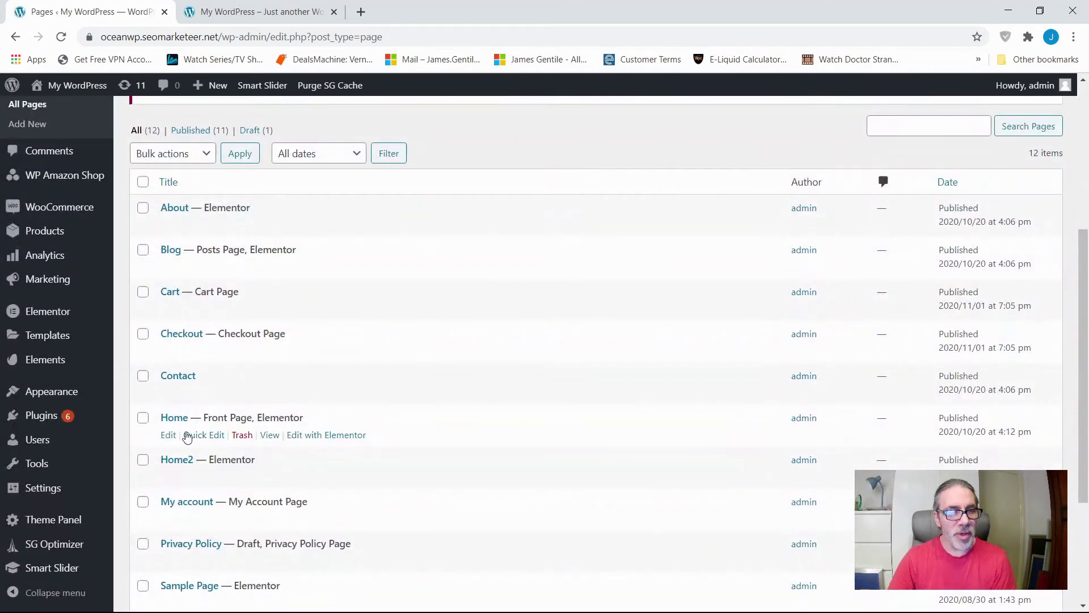
pyautogui.click(168, 436)
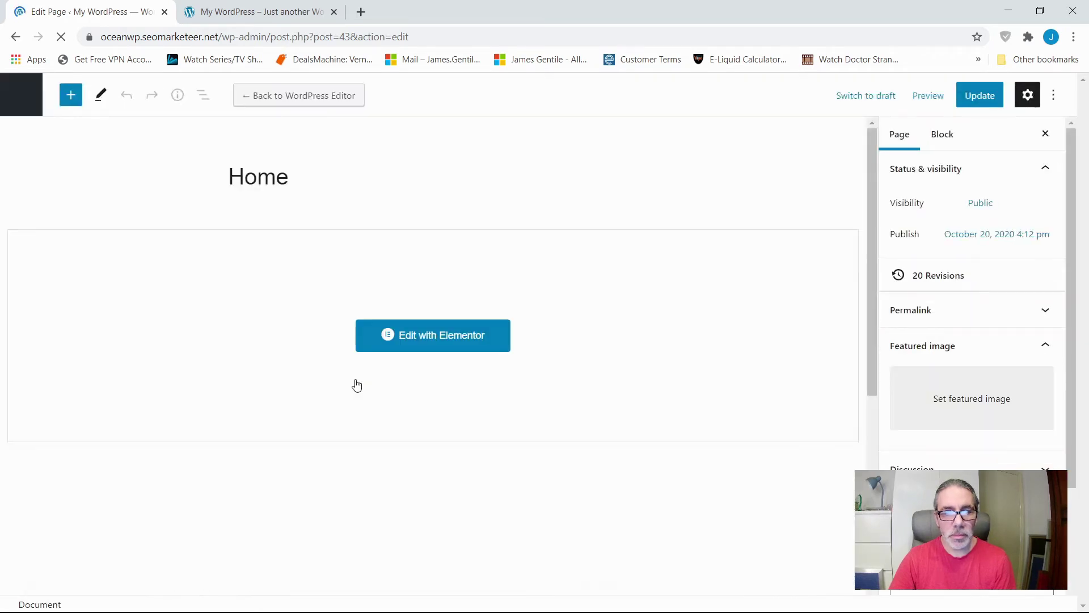
pyautogui.scroll(-5, 357, 385)
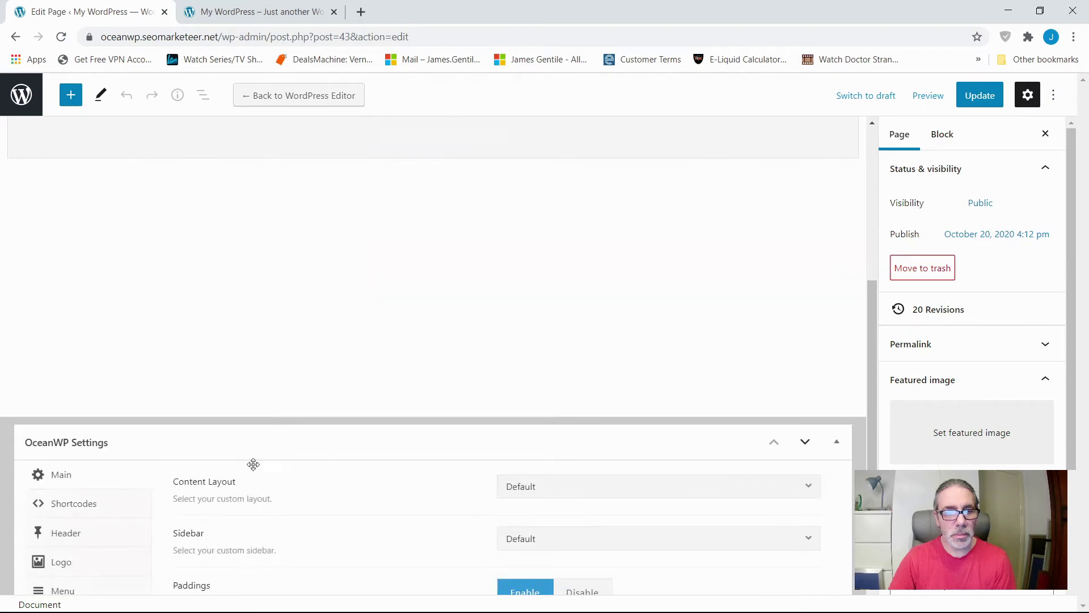
pyautogui.click(57, 405)
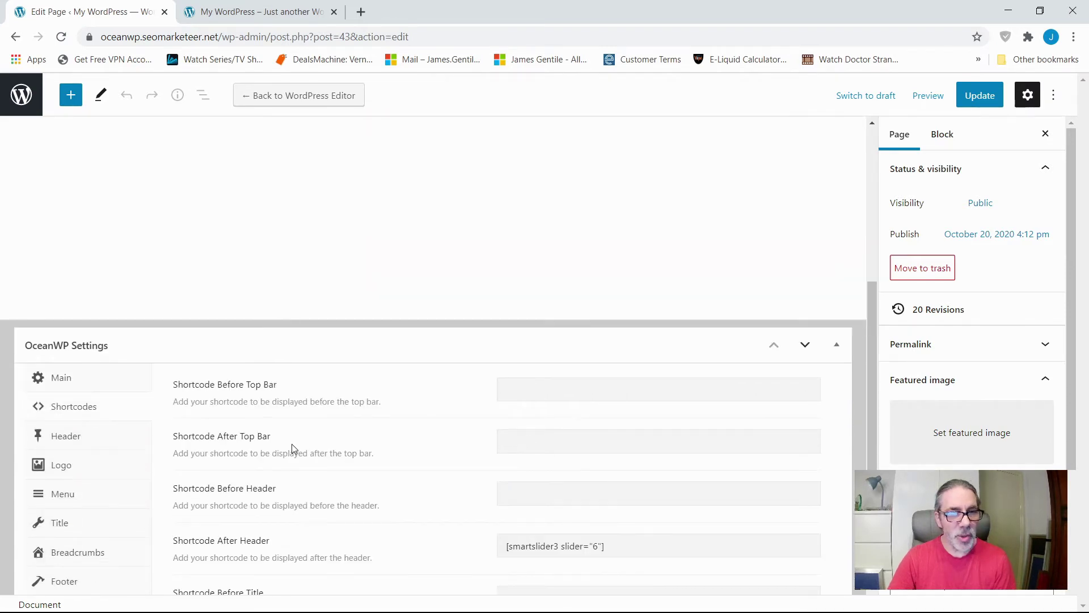
pyautogui.scroll(-3, 632, 457)
pyautogui.moveTo(633, 406); pyautogui.dragTo(243, 392)
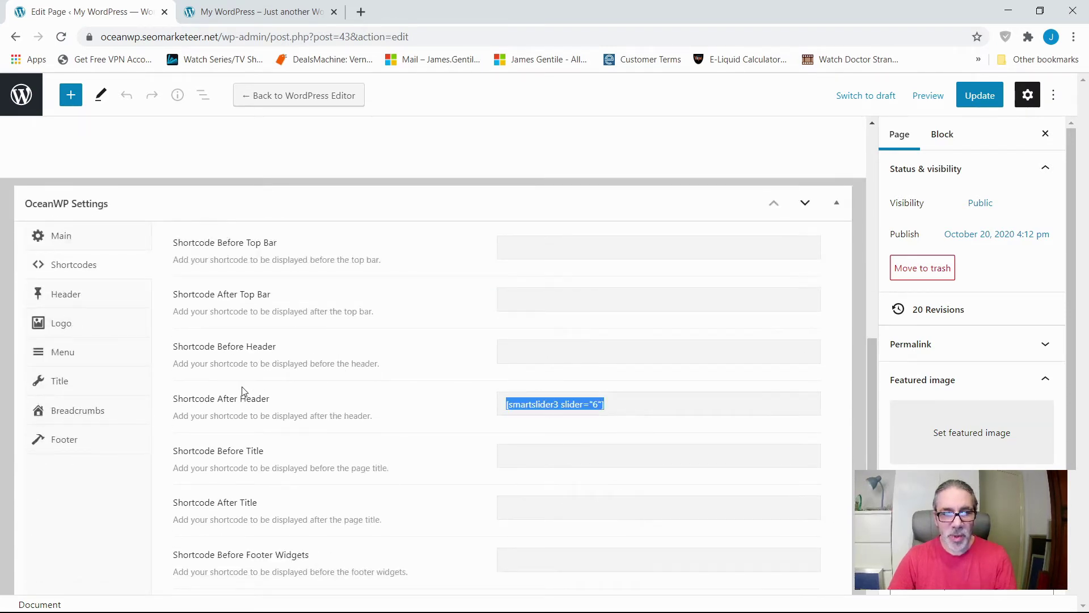
pyautogui.hotkey('ctrl', 'v')
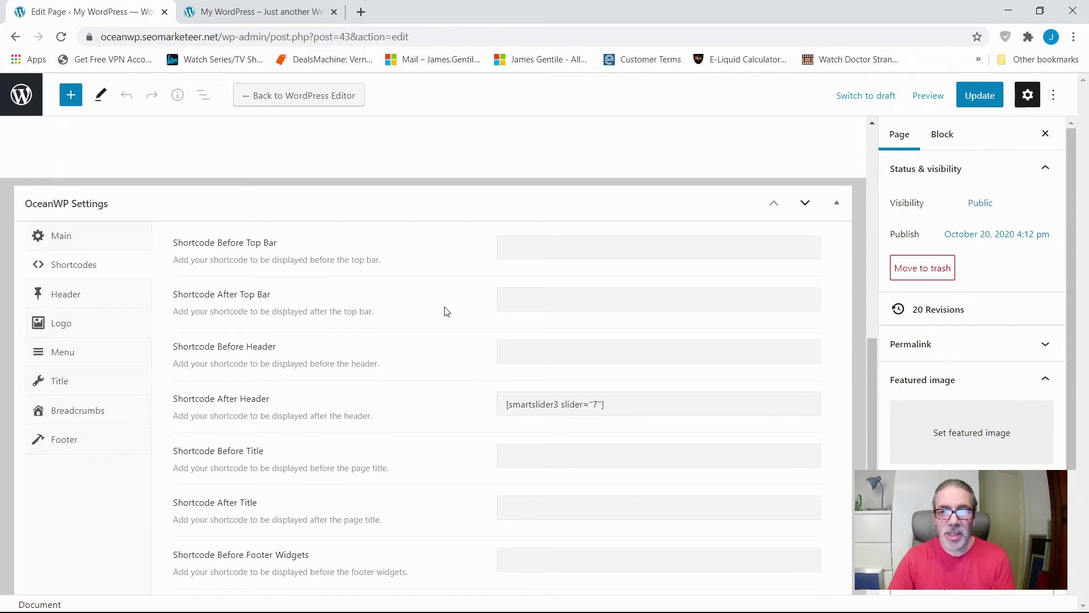
pyautogui.click(979, 96)
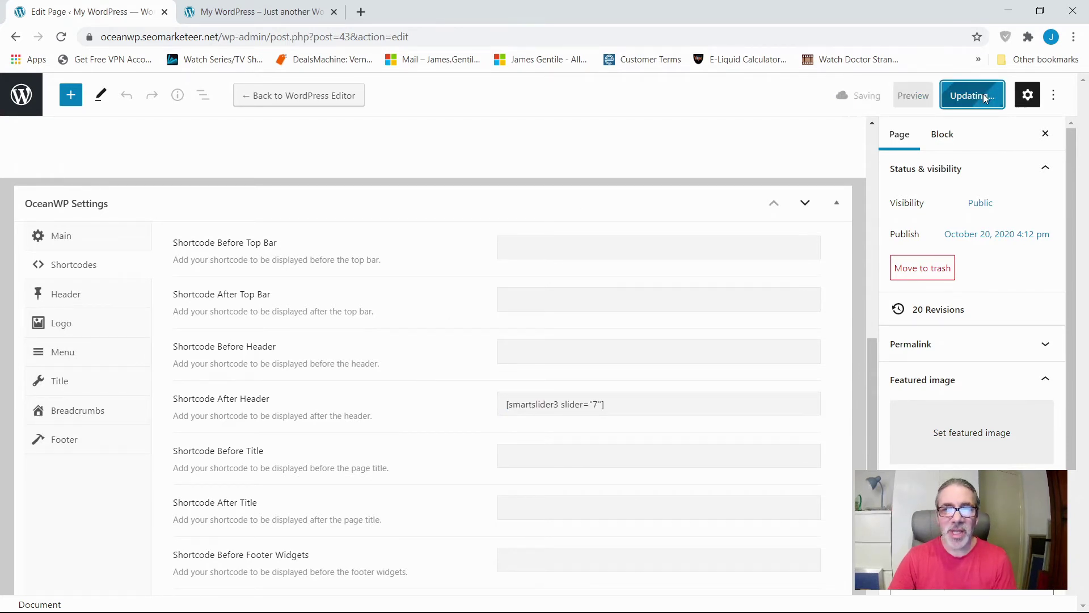
# Reload the live home page, open the Kitten and Puppy post from the slide, and return Home
pyautogui.click(251, 15)
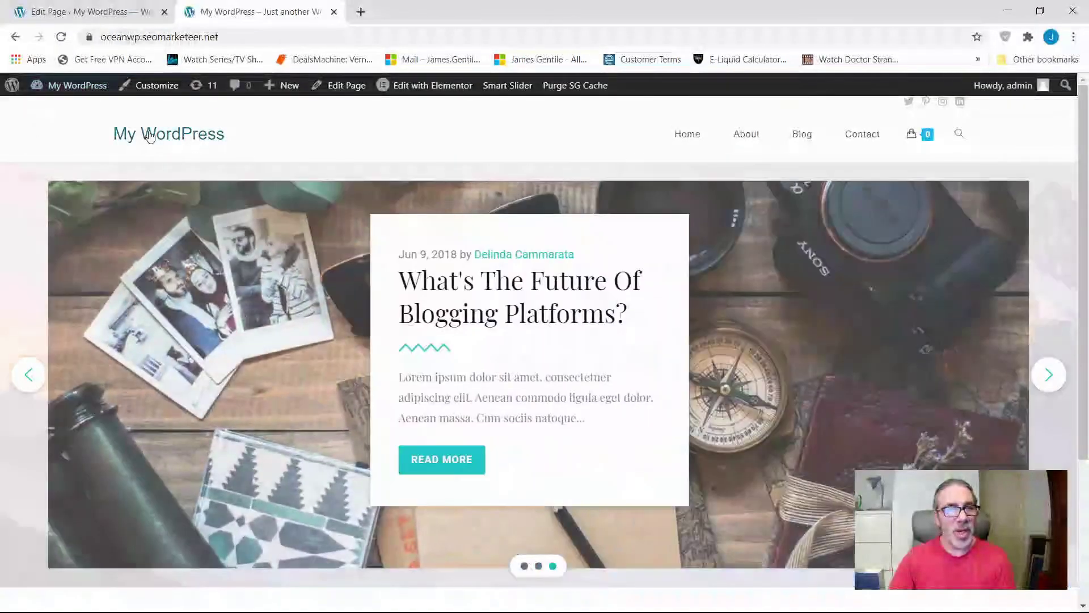
pyautogui.click(149, 136)
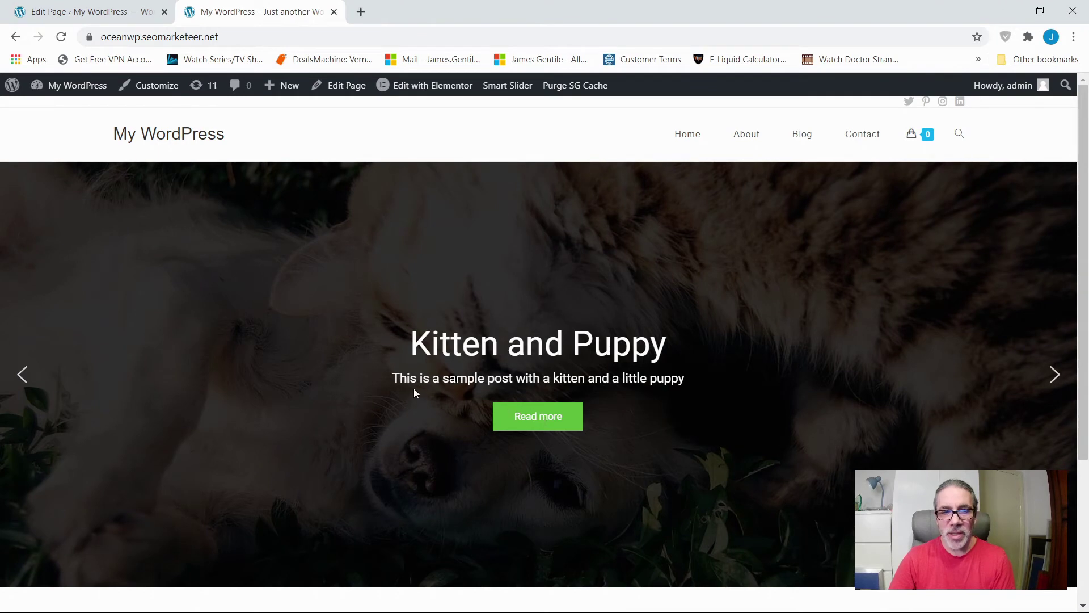
pyautogui.click(535, 419)
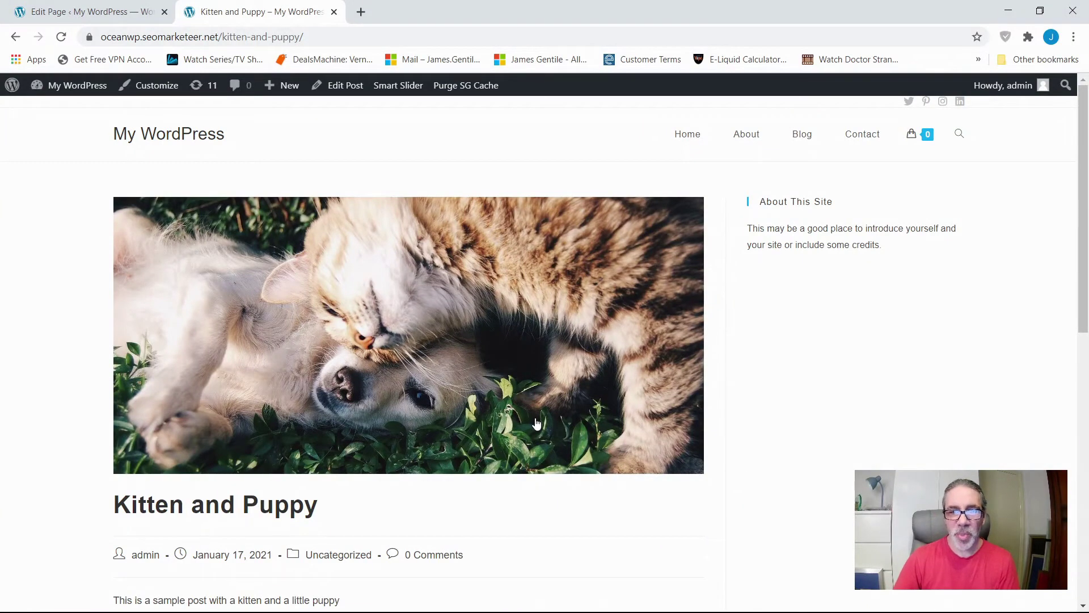
pyautogui.scroll(-10, 255, 429)
pyautogui.scroll(10, 260, 431)
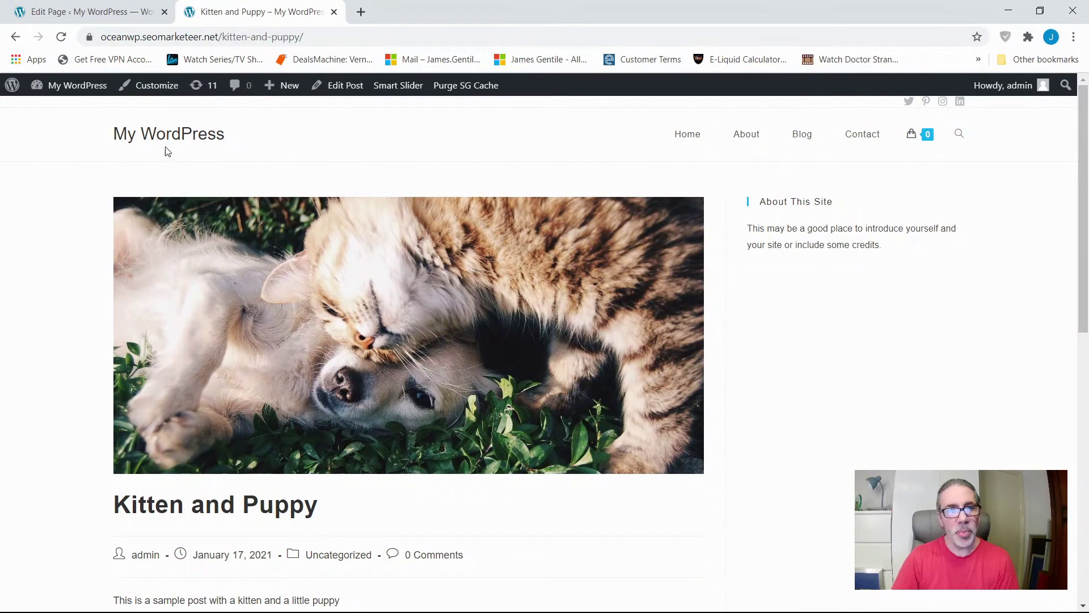
pyautogui.click(688, 137)
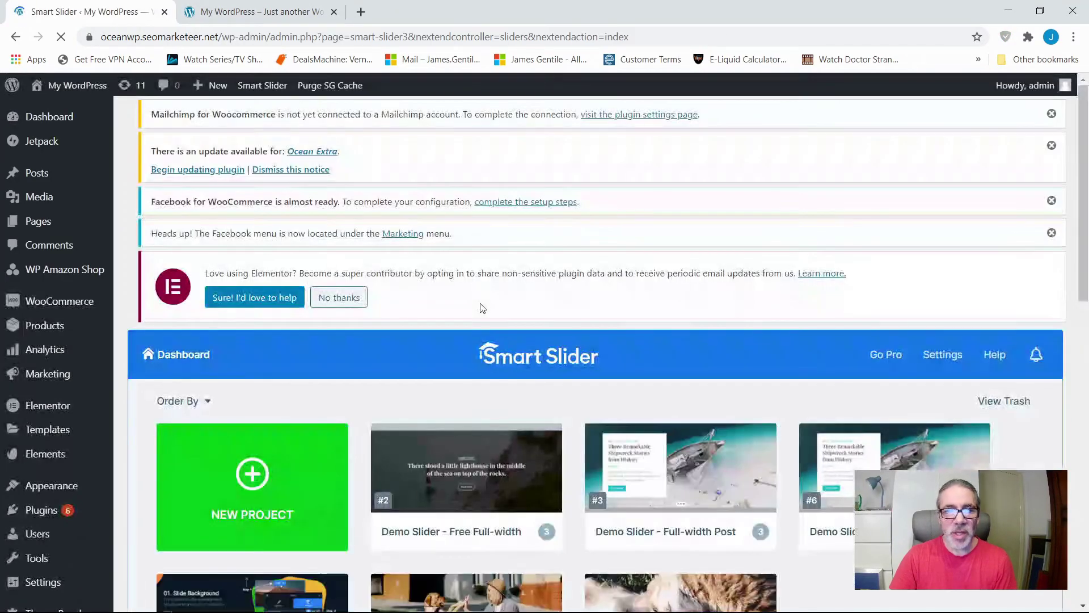
# Open My project 2 and save it with a Boxed layout at 1200 × 600 px
pyautogui.scroll(-5, 480, 308)
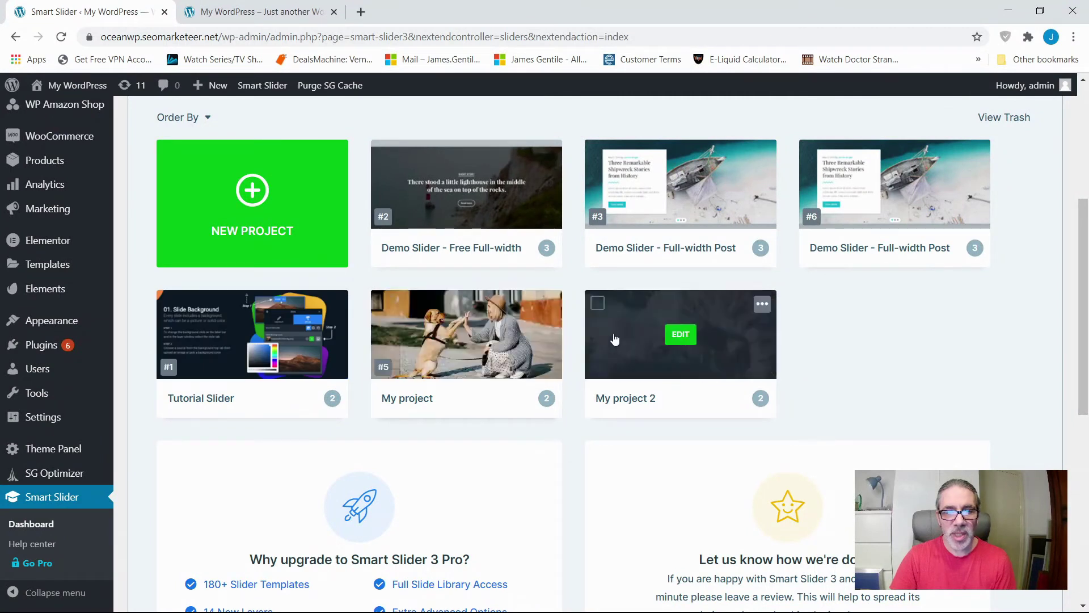
pyautogui.click(670, 335)
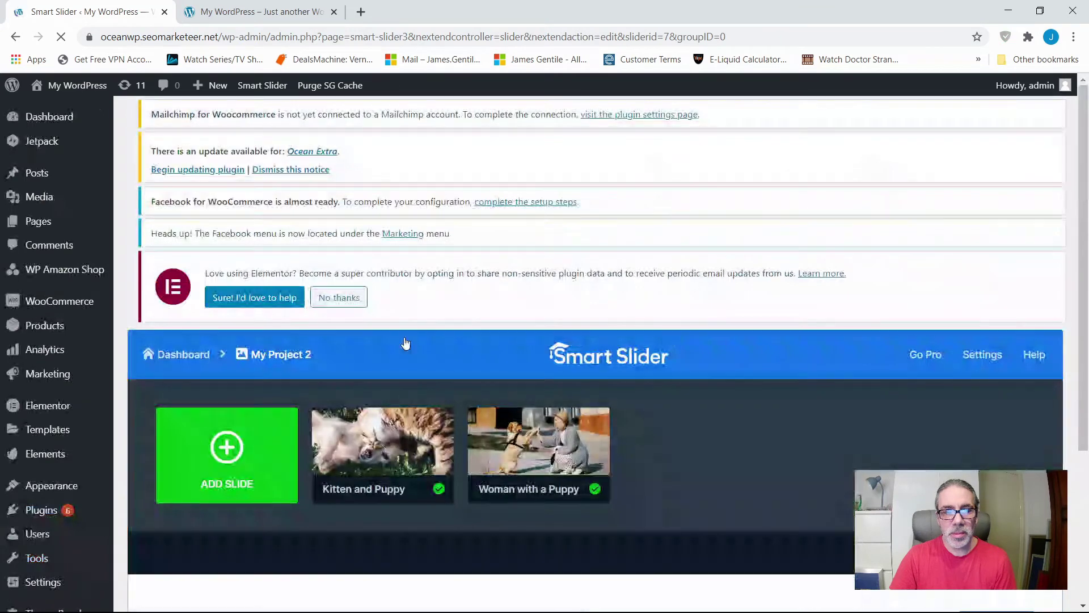
pyautogui.scroll(-8, 238, 442)
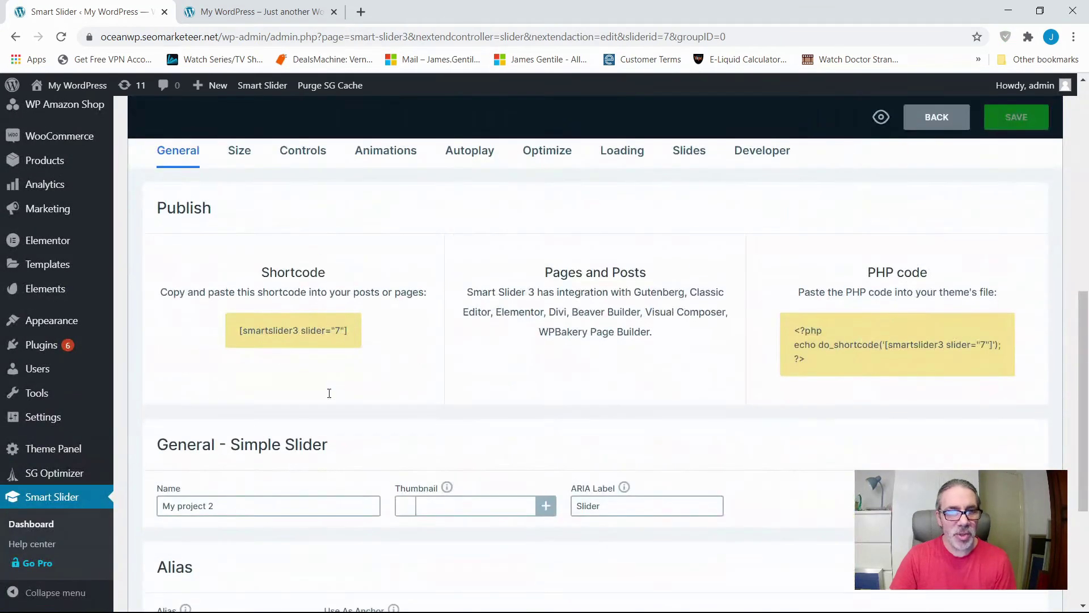
pyautogui.scroll(-2, 237, 442)
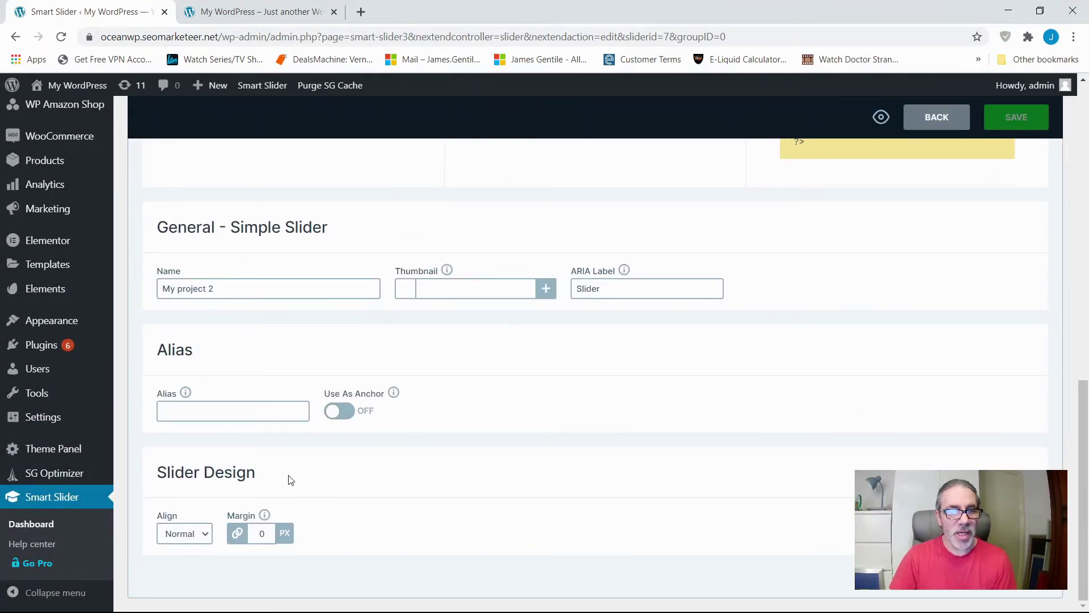
pyautogui.scroll(5, 290, 480)
pyautogui.click(241, 218)
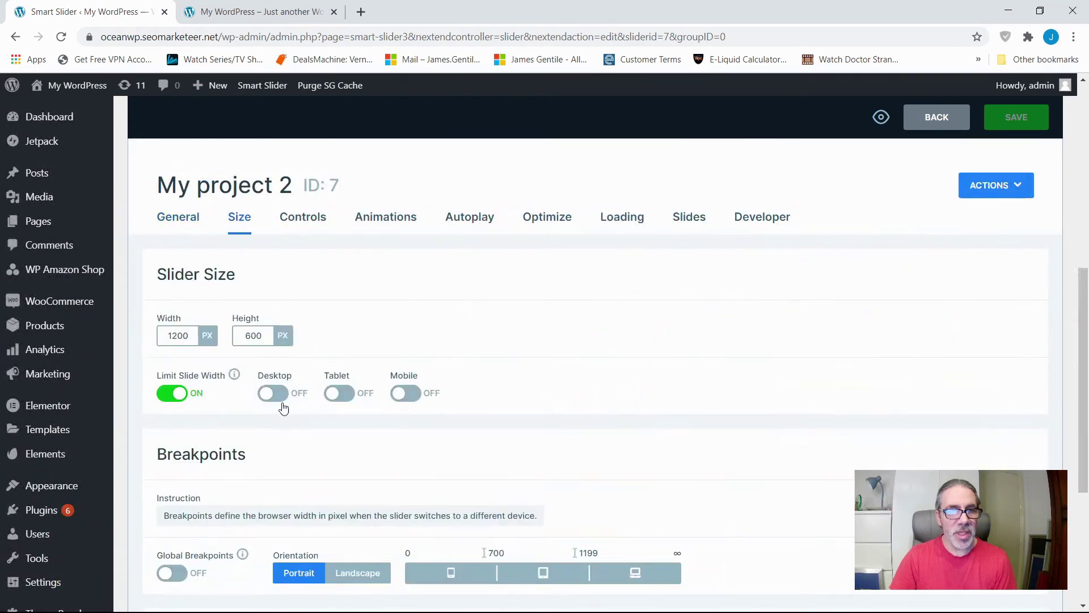
pyautogui.scroll(-6, 286, 416)
pyautogui.click(187, 457)
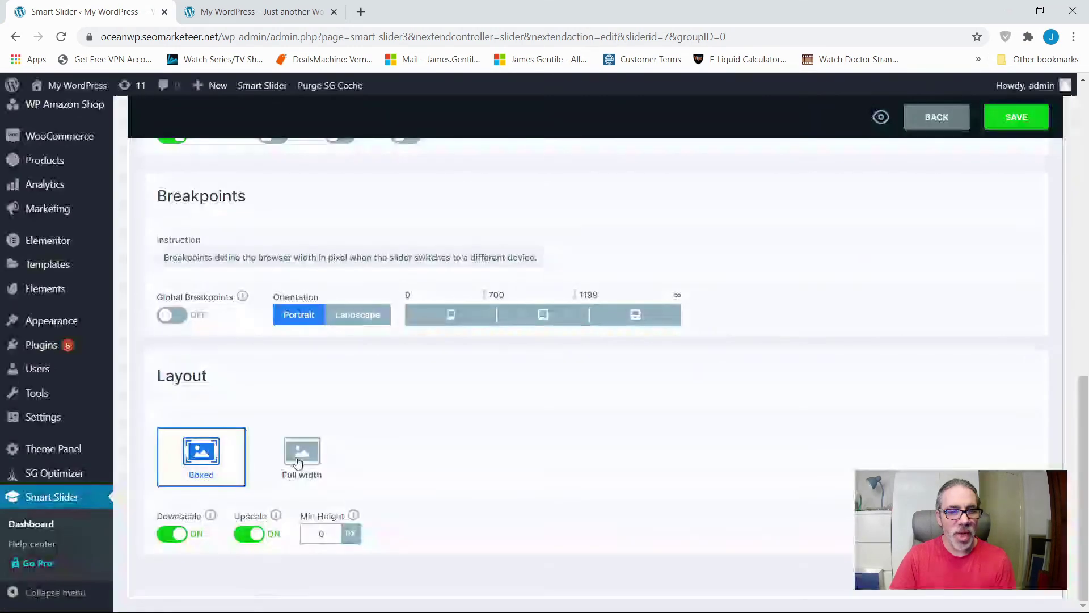
pyautogui.click(1009, 117)
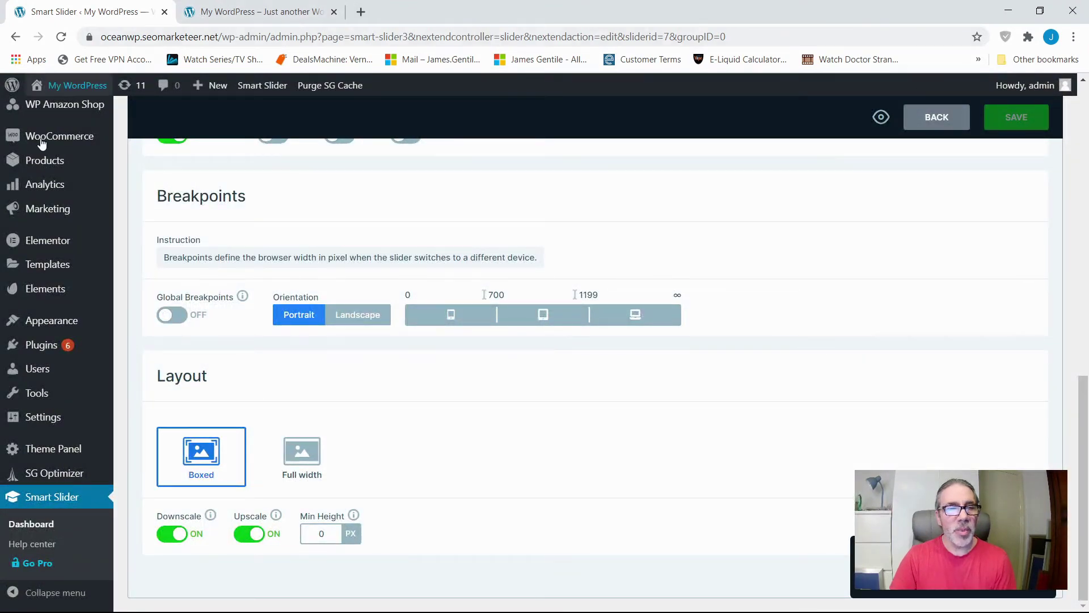
pyautogui.scroll(10, 36, 227)
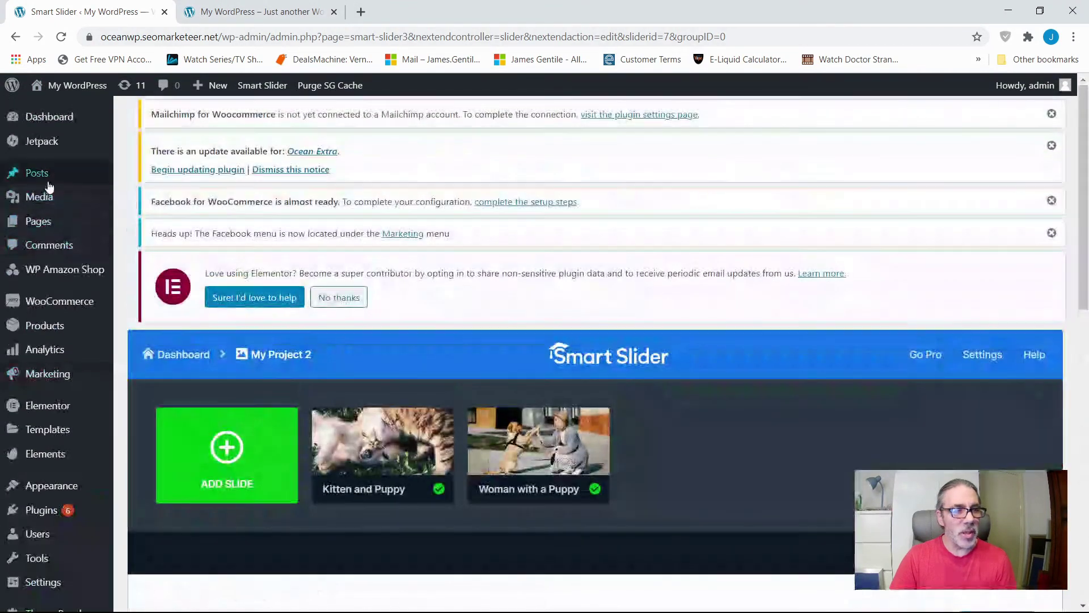
# Open the Home page for editing from the list of all pages
pyautogui.moveTo(39, 217)
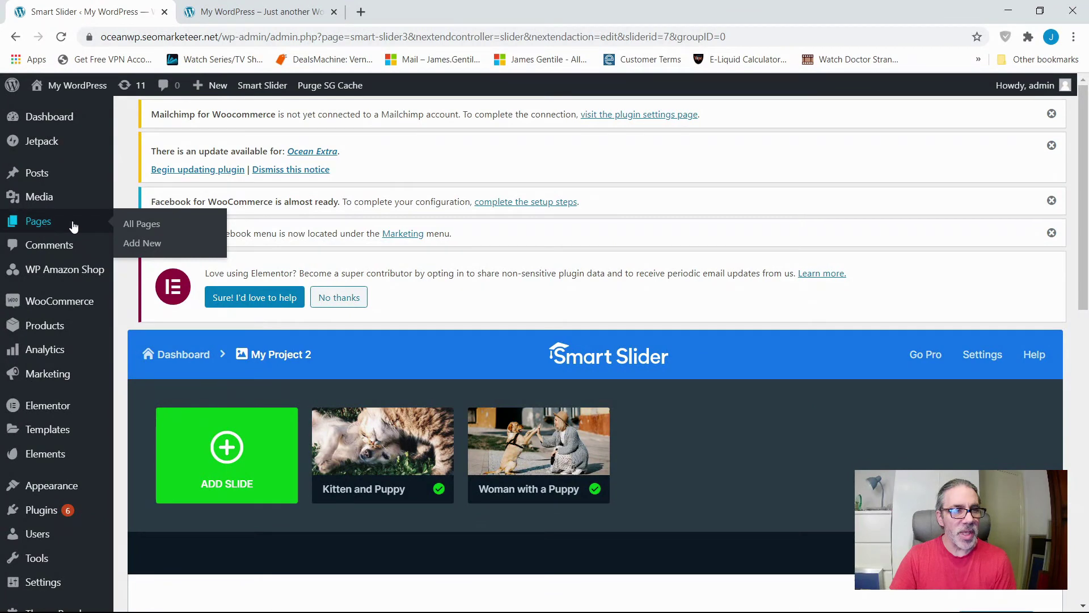
pyautogui.click(149, 225)
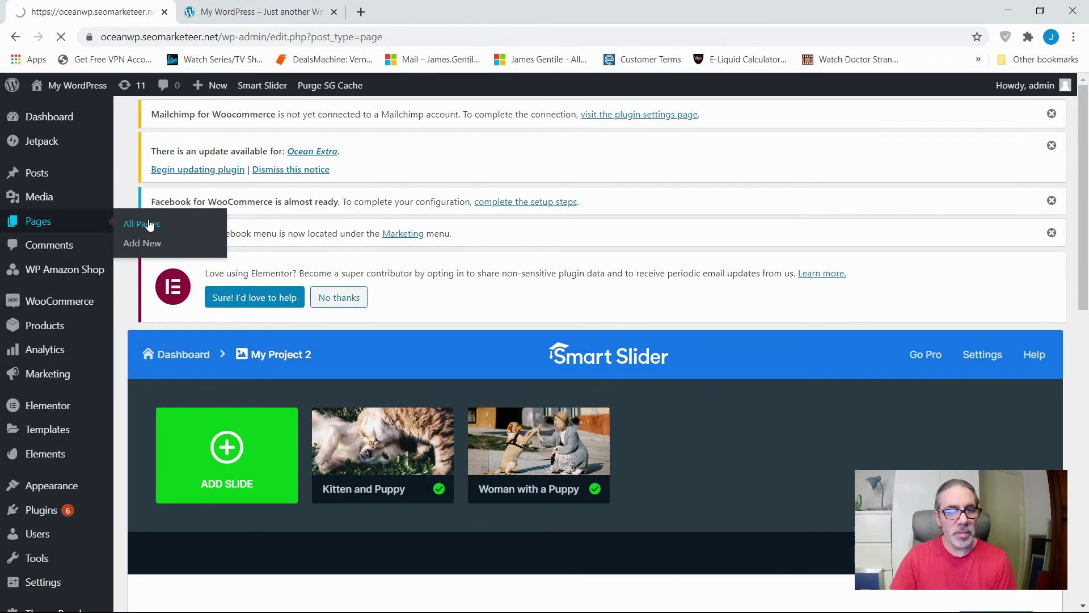
pyautogui.scroll(-1, 275, 393)
pyautogui.scroll(-6, 274, 394)
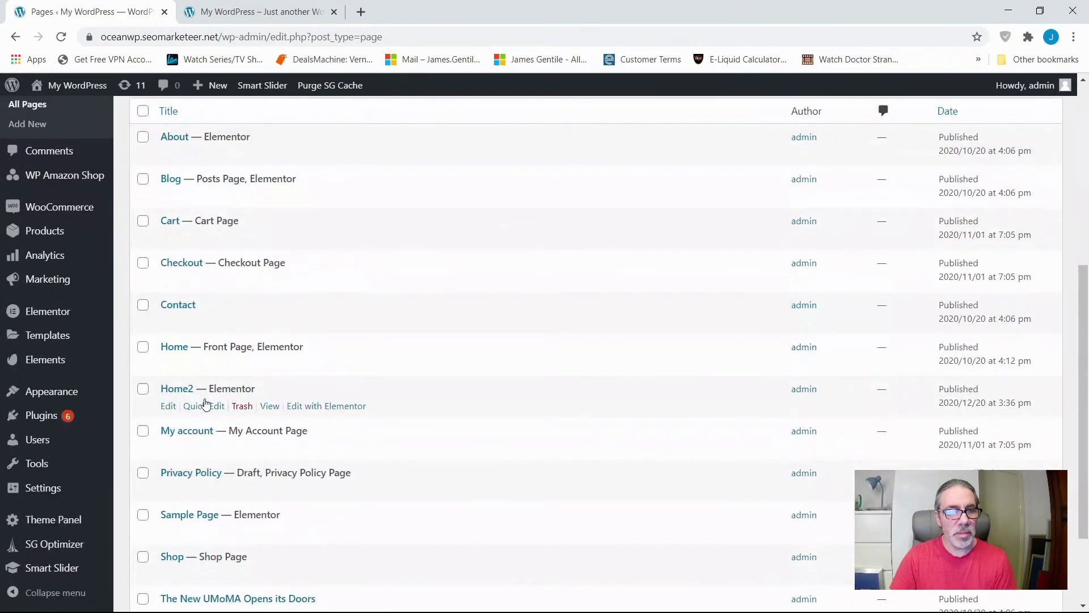
pyautogui.click(165, 365)
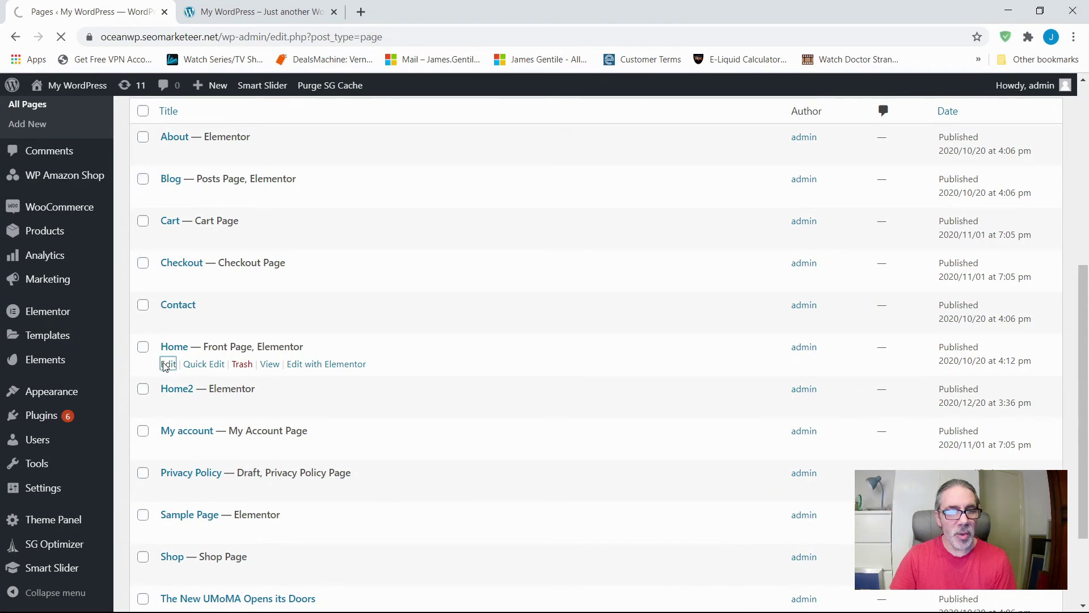
# Clear the slider shortcode from the OceanWP Shortcode After Header field and update the page
pyautogui.scroll(-2, 455, 384)
pyautogui.scroll(-1, 455, 387)
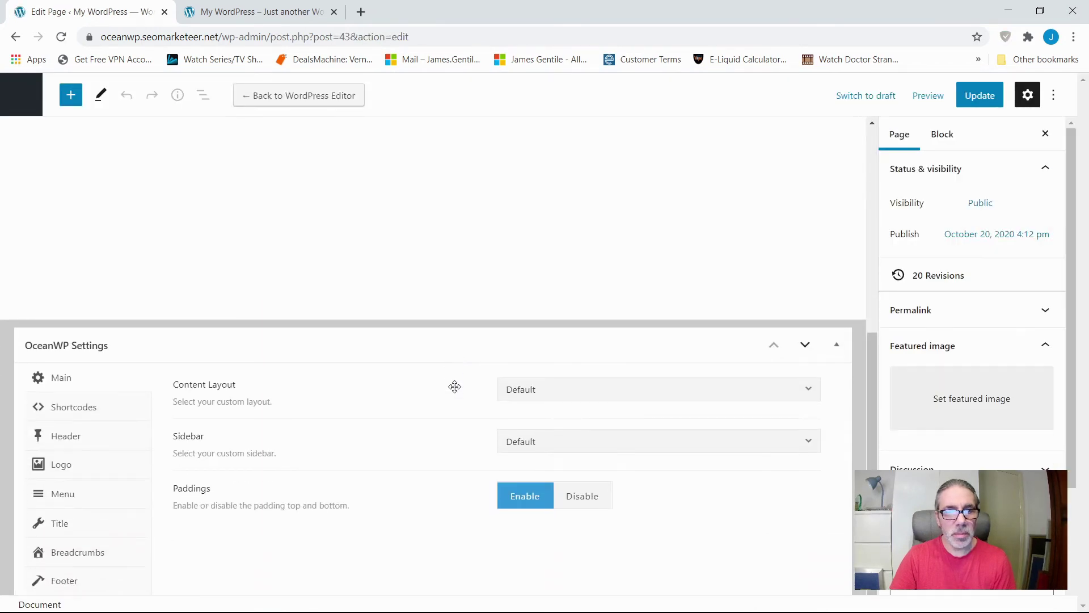
pyautogui.click(51, 406)
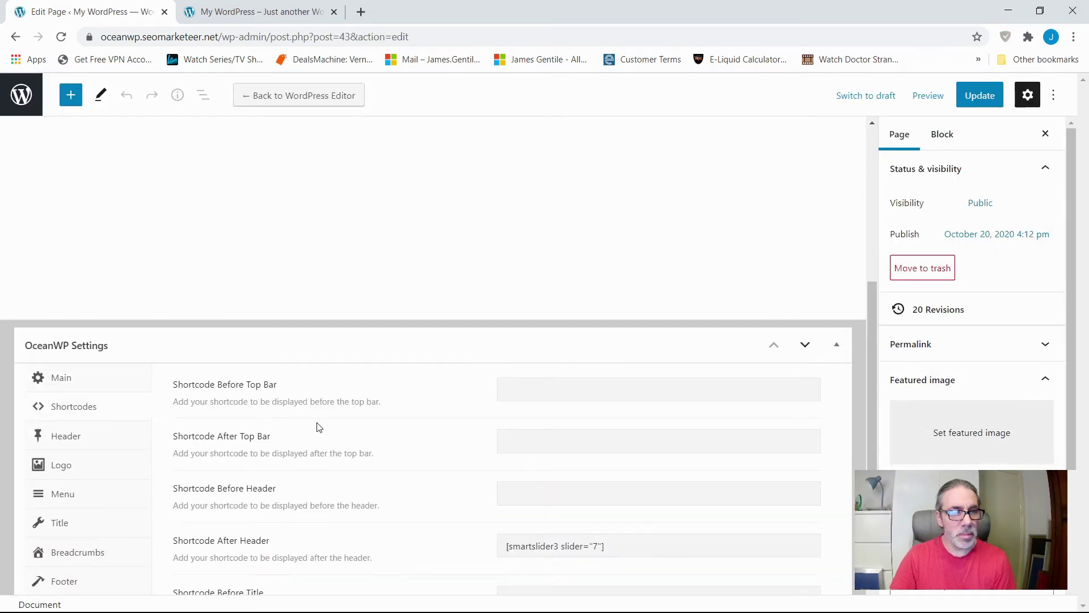
pyautogui.scroll(-3, 620, 332)
pyautogui.moveTo(624, 330); pyautogui.dragTo(358, 327)
pyautogui.hotkey('ctrl', 'c')
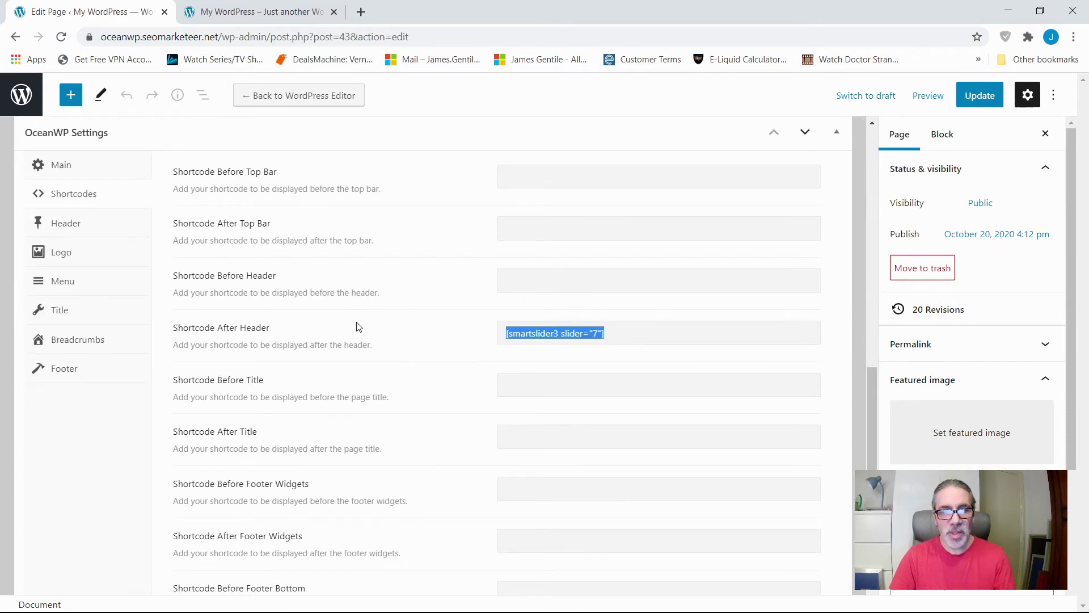
pyautogui.press('BackSpace')
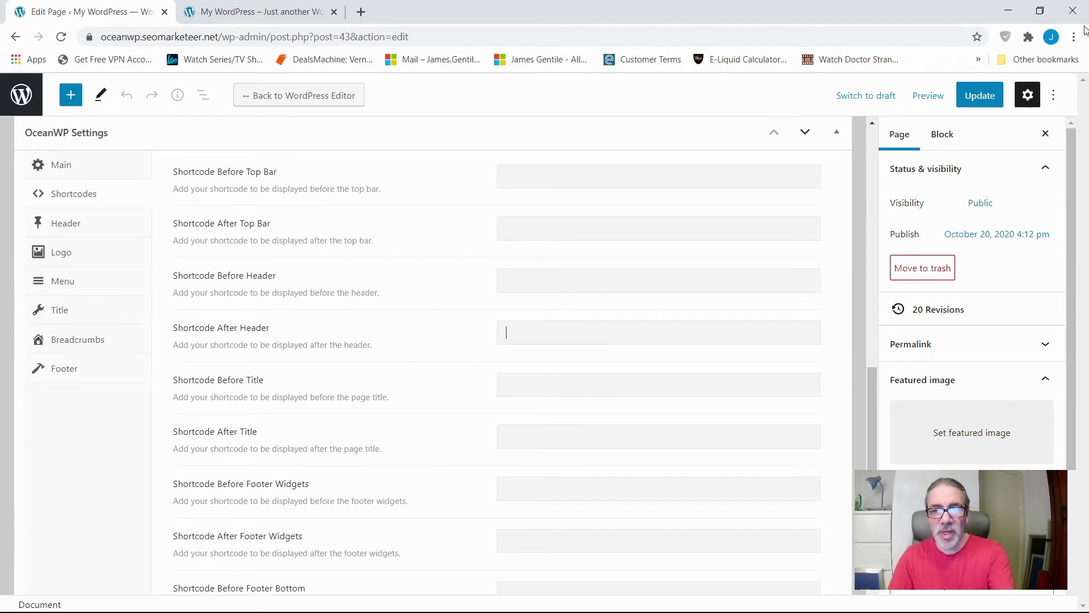
pyautogui.click(973, 97)
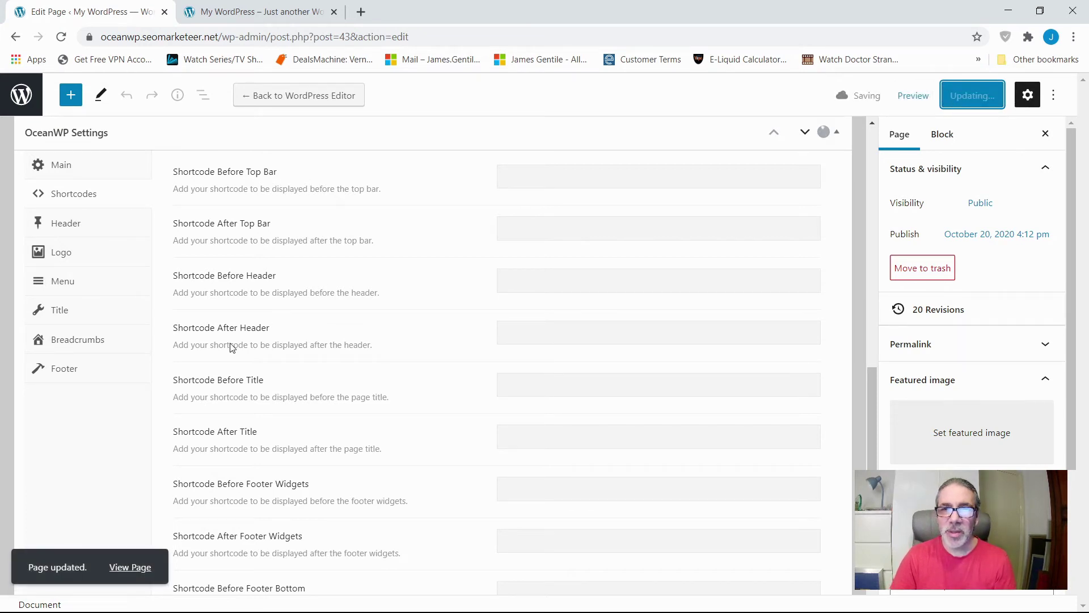
pyautogui.scroll(10, 232, 347)
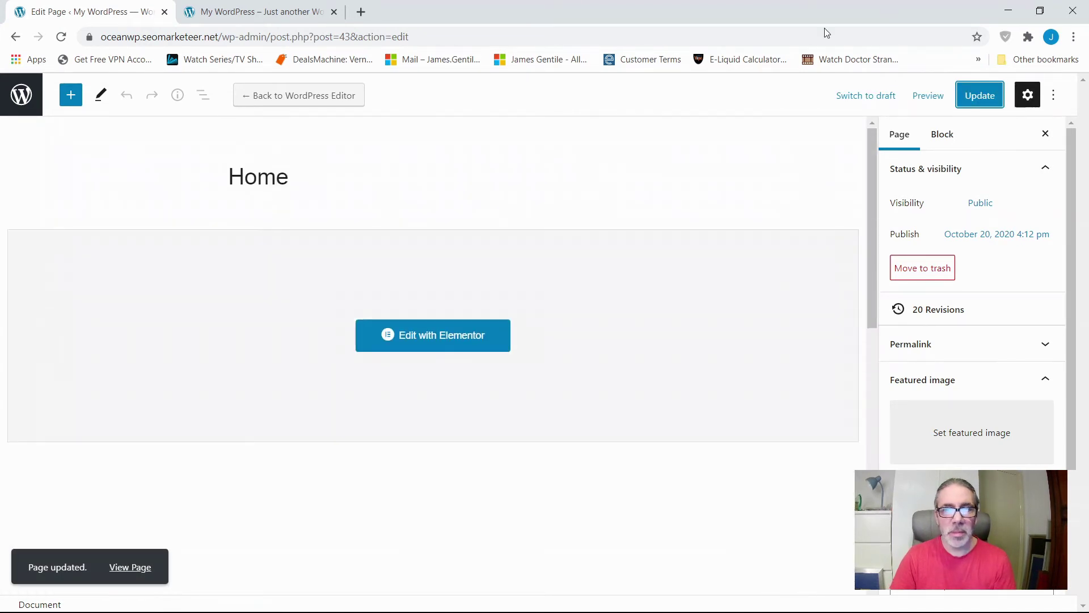
pyautogui.click(976, 99)
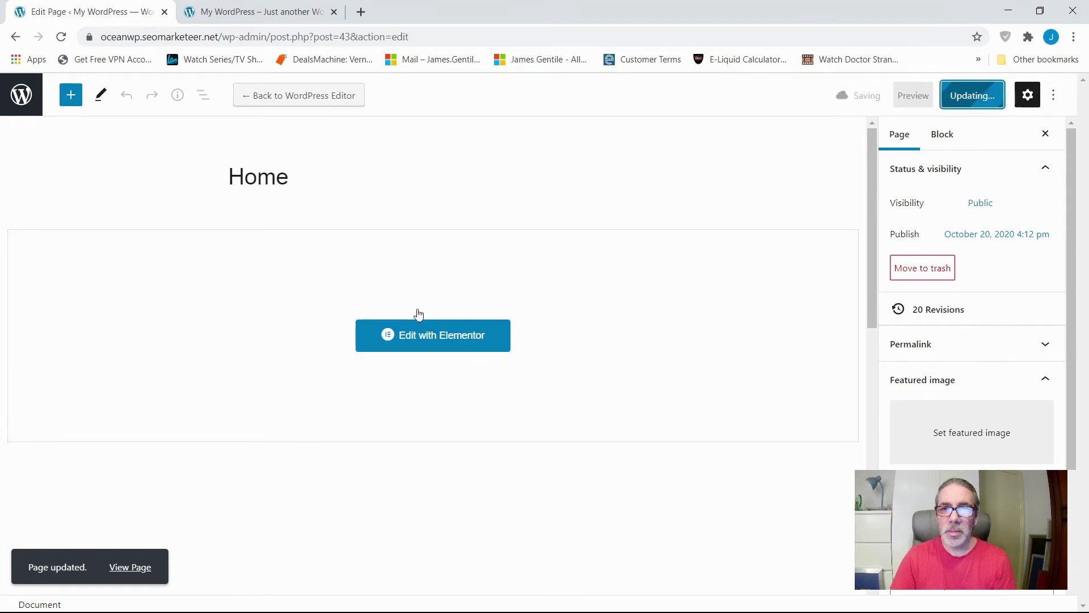
# In Elementor, delete the old empty shortcode widget from Home and add a one-column section
pyautogui.click(439, 337)
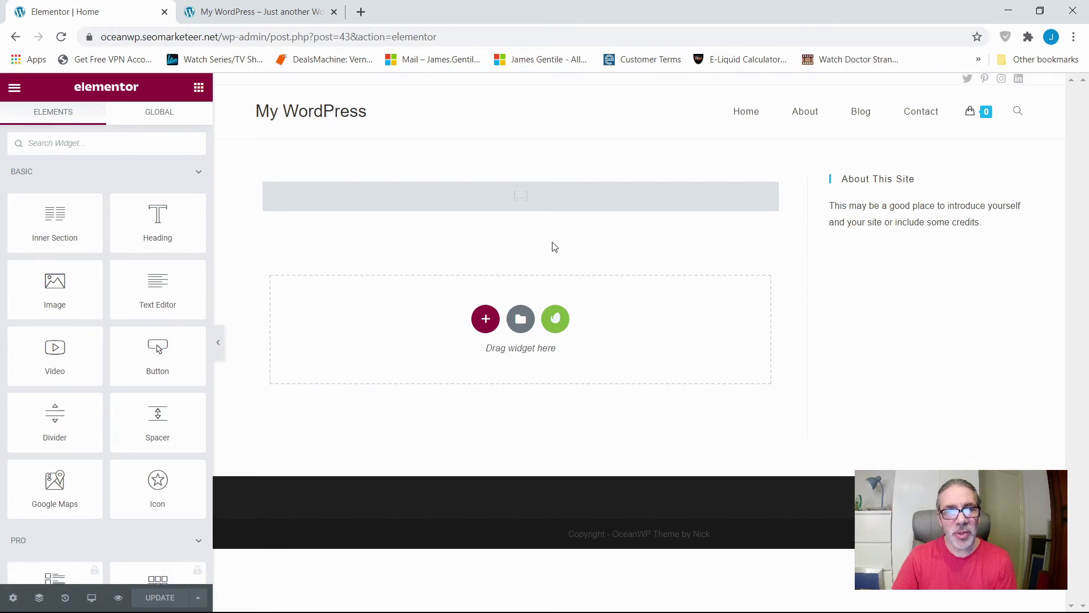
pyautogui.click(525, 196)
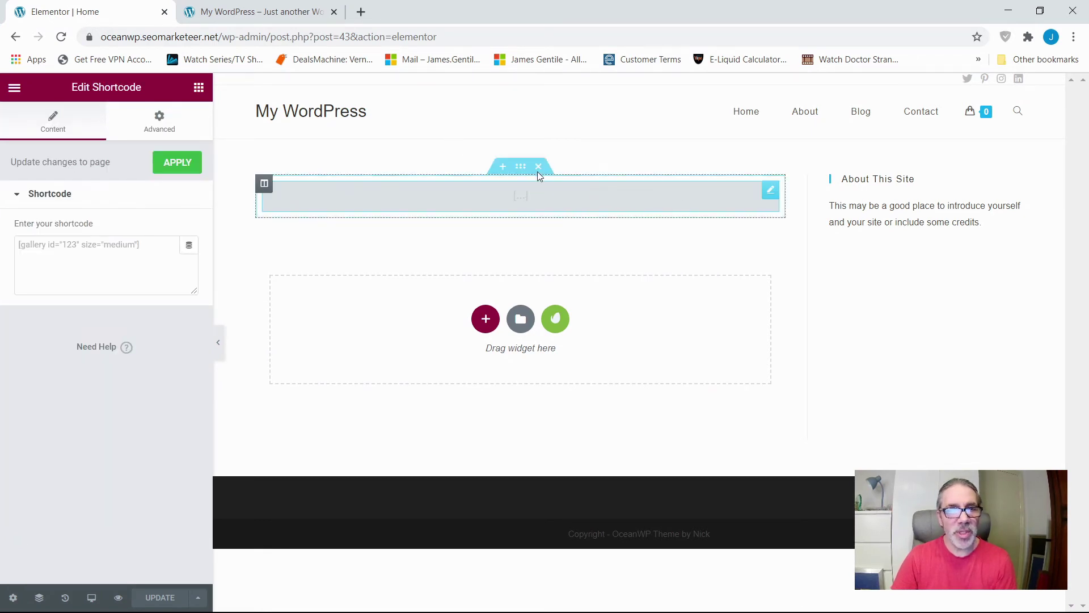
pyautogui.click(493, 303)
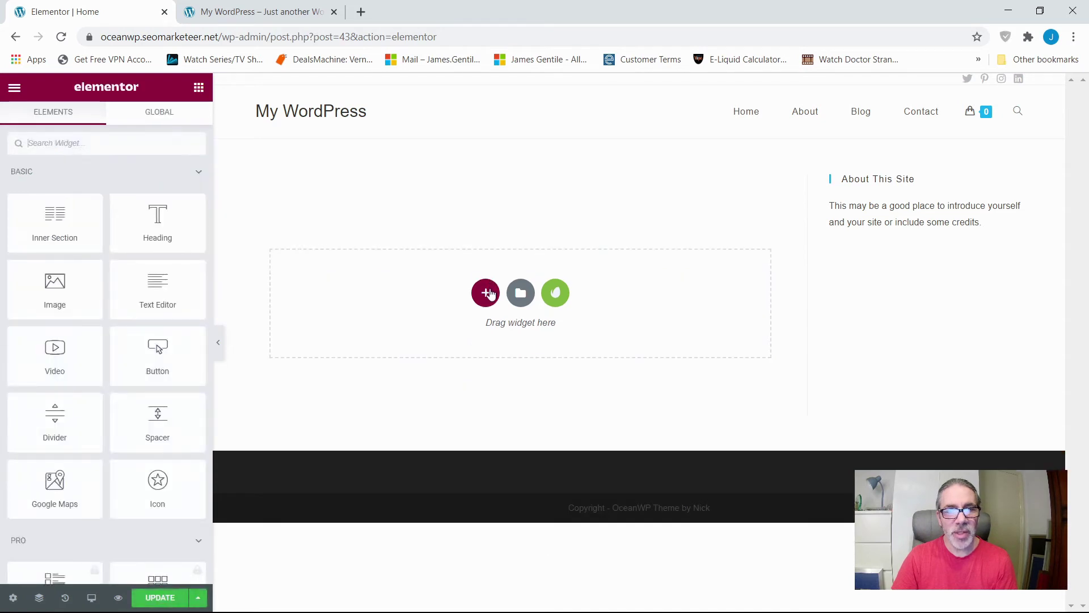
pyautogui.click(485, 292)
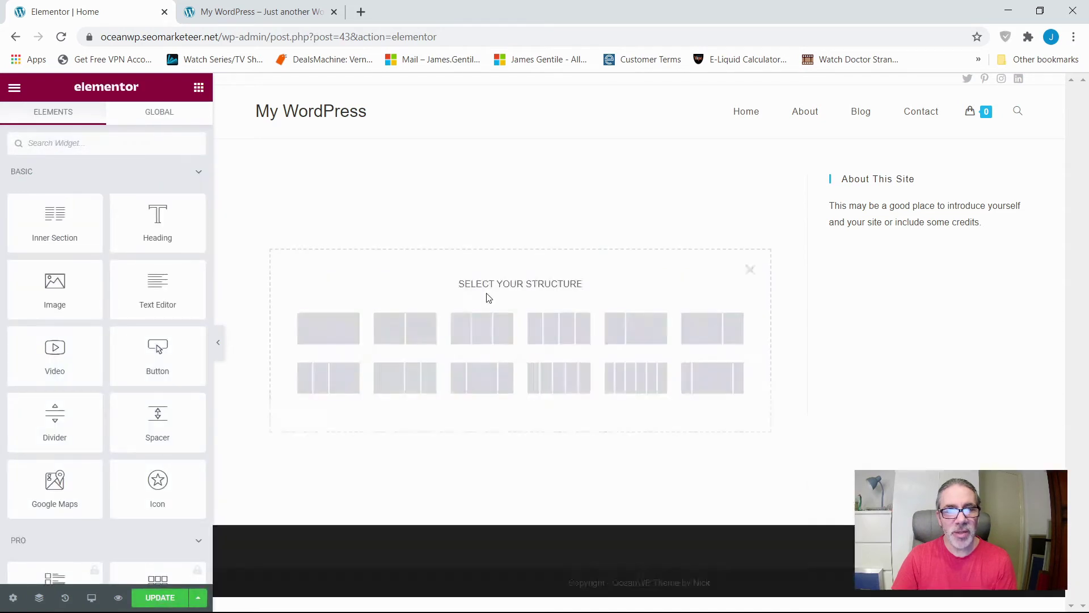
pyautogui.click(325, 331)
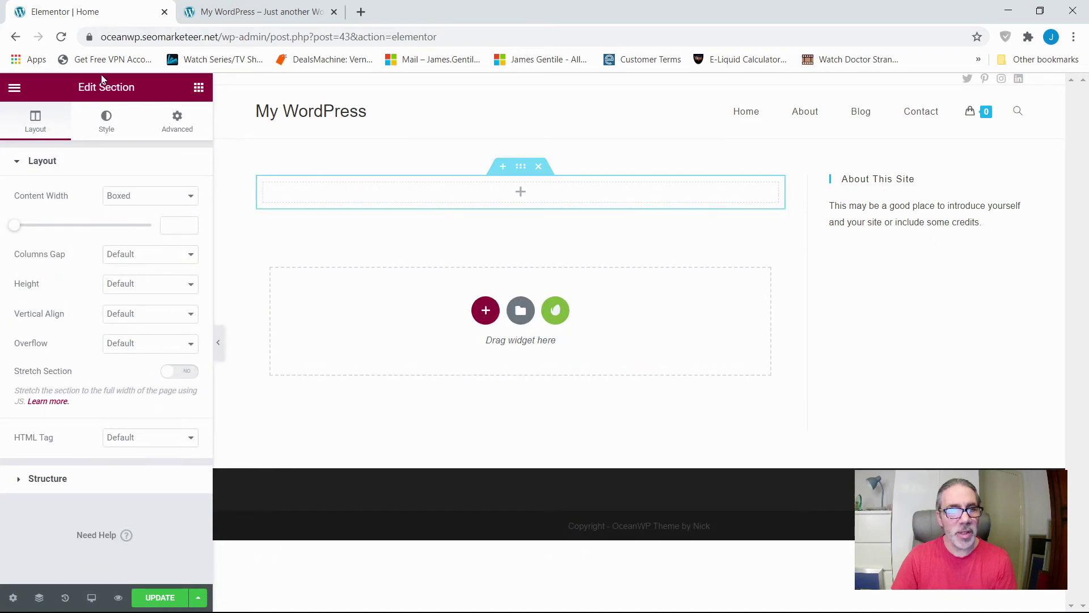
# Place a Shortcode widget in the new section holding [smartslider3 slider="7"] and apply it
pyautogui.click(198, 88)
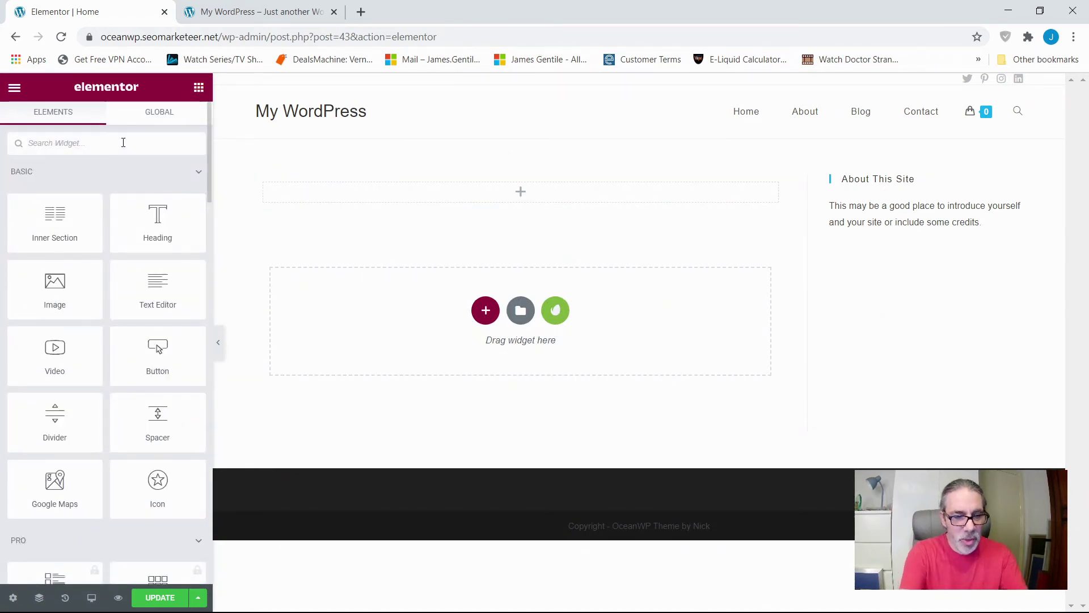
pyautogui.write('short')
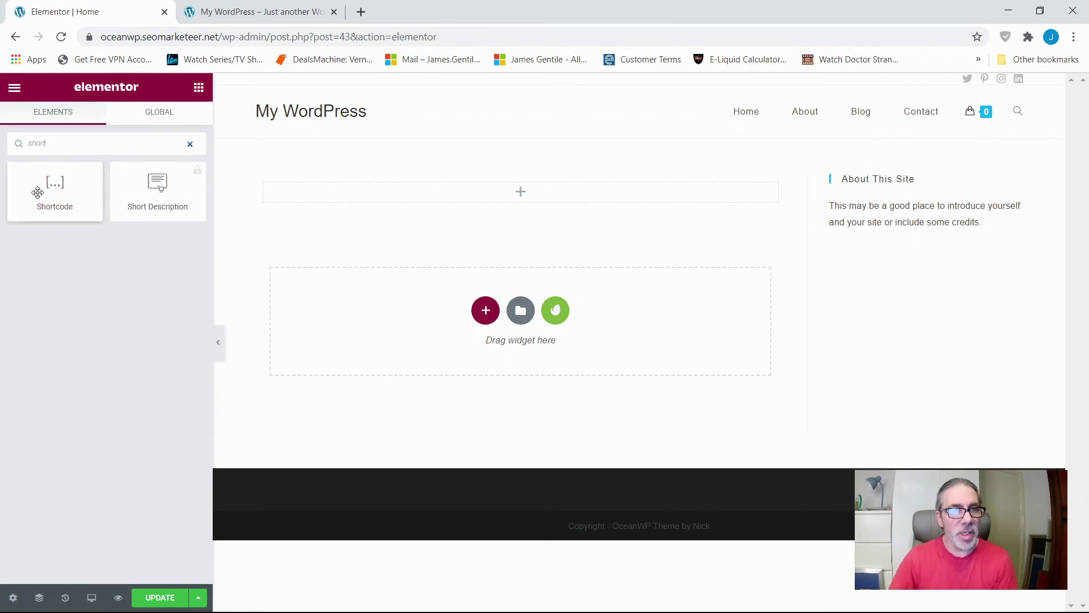
pyautogui.moveTo(35, 189); pyautogui.dragTo(433, 180)
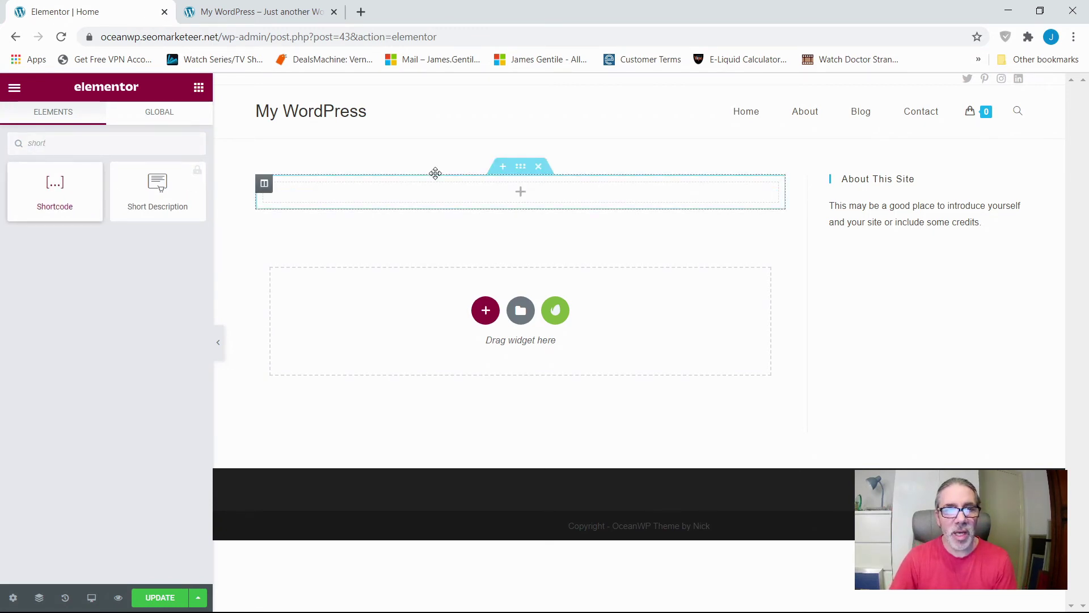
pyautogui.moveTo(99, 185); pyautogui.dragTo(457, 190)
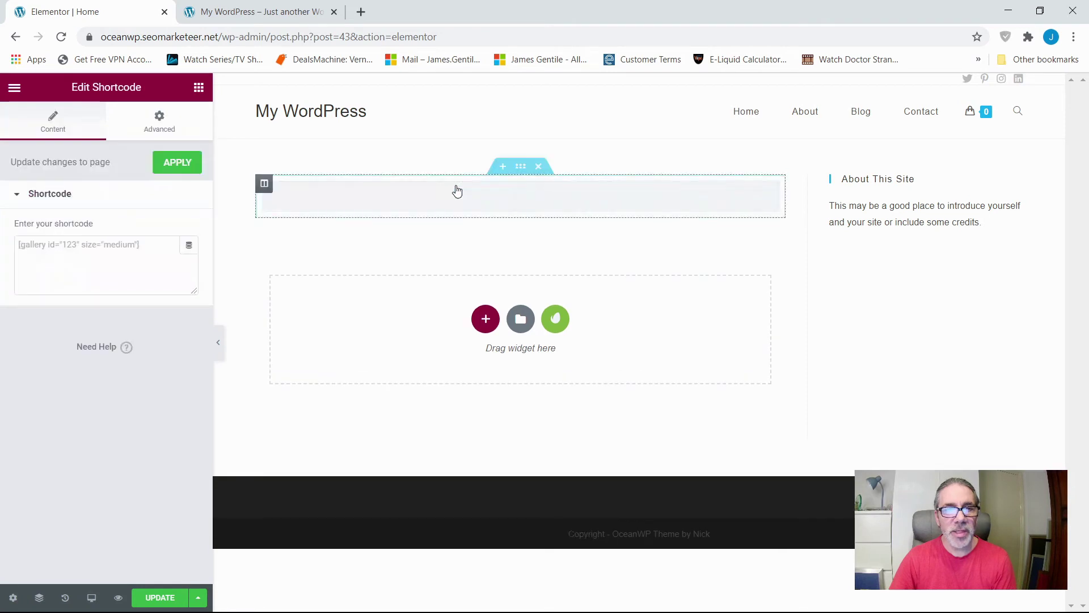
pyautogui.click(71, 257)
pyautogui.hotkey('ctrl', 'v')
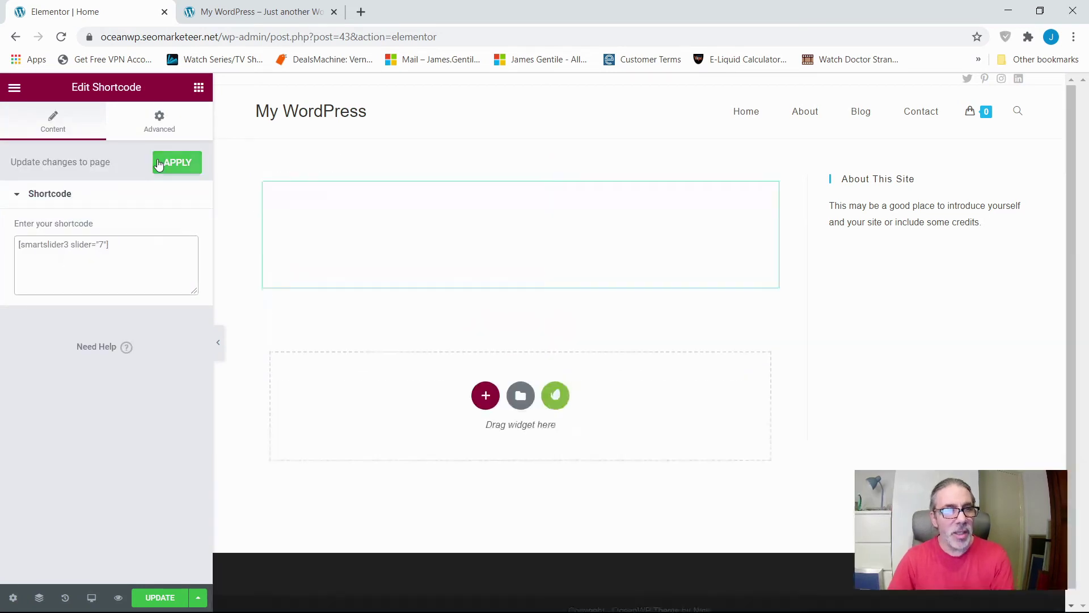
pyautogui.click(159, 598)
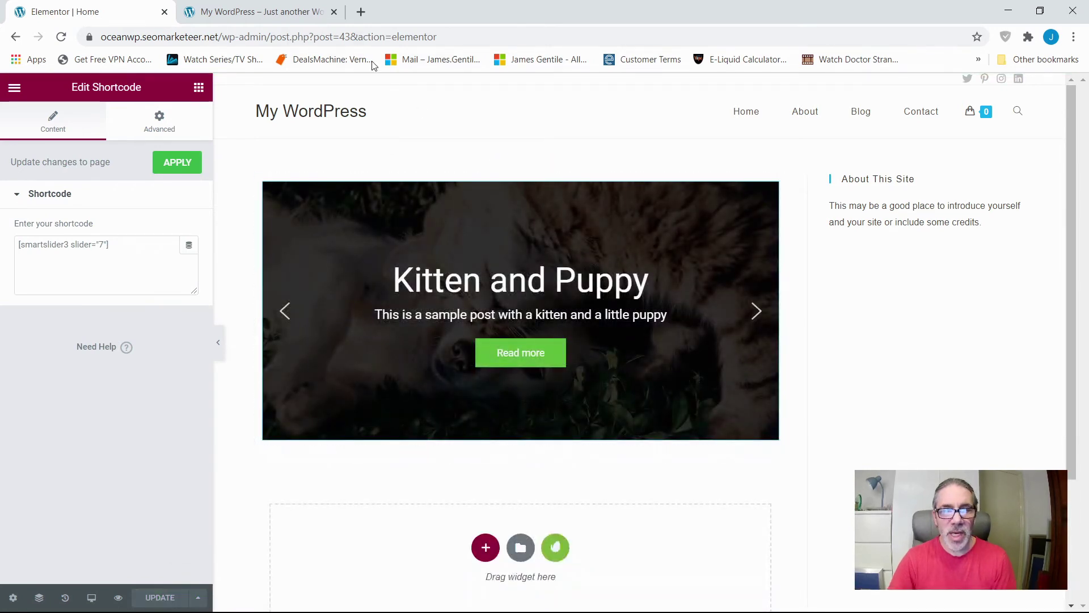
pyautogui.click(223, 12)
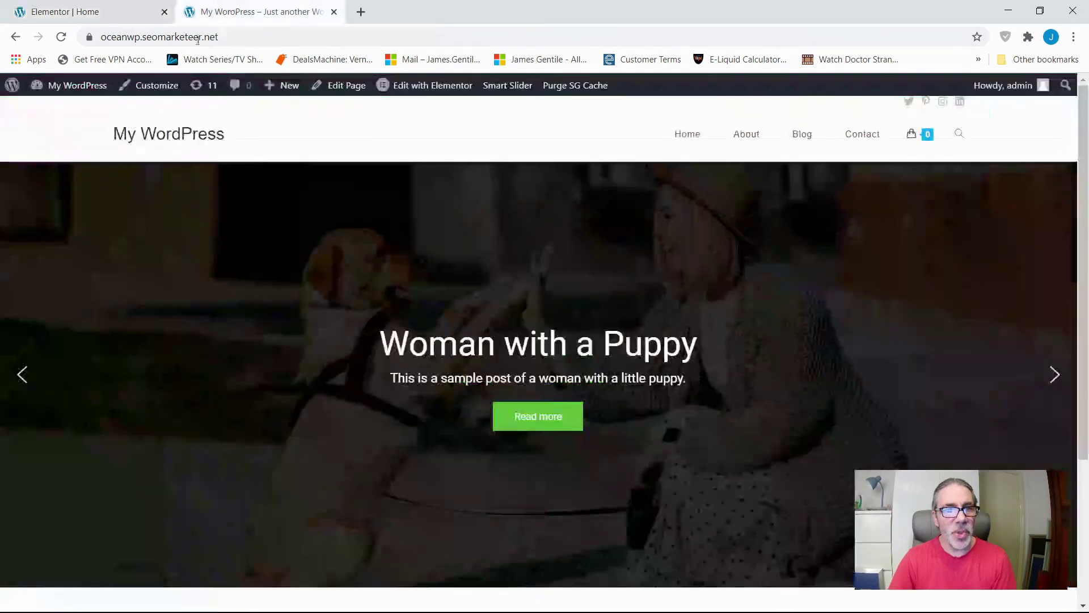
# Reload the live home page, read the Woman with a Puppy post from the slide, then return to Elementor
pyautogui.click(122, 120)
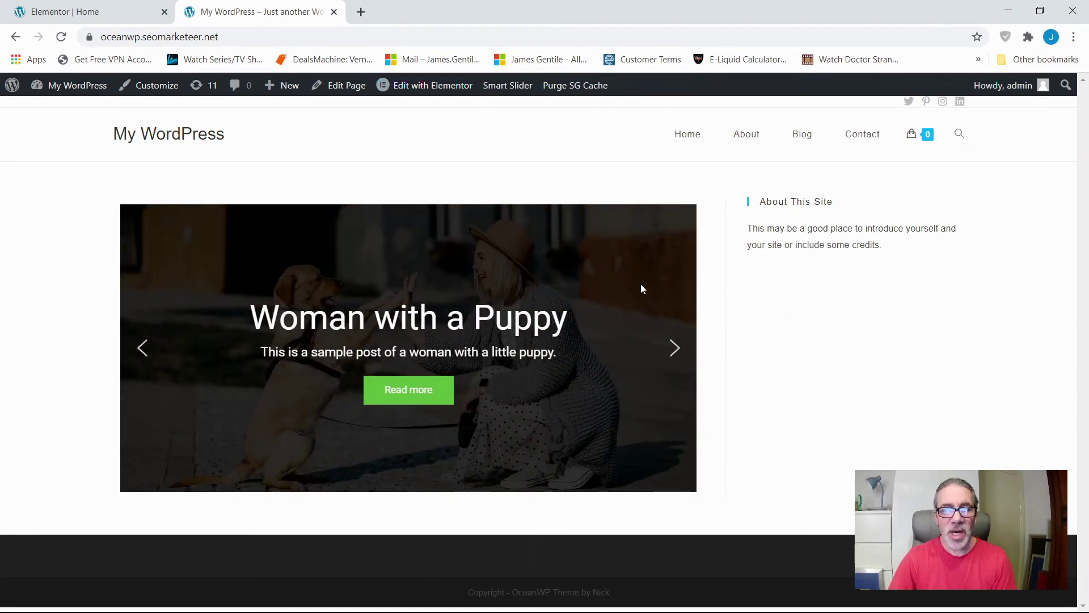
pyautogui.click(407, 395)
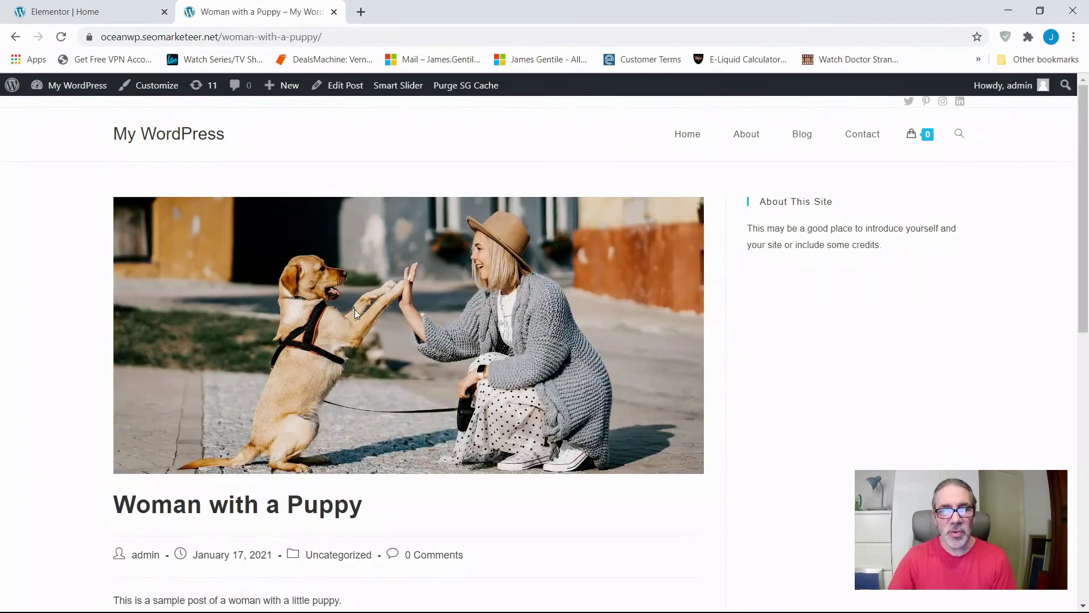
pyautogui.scroll(-10, 349, 287)
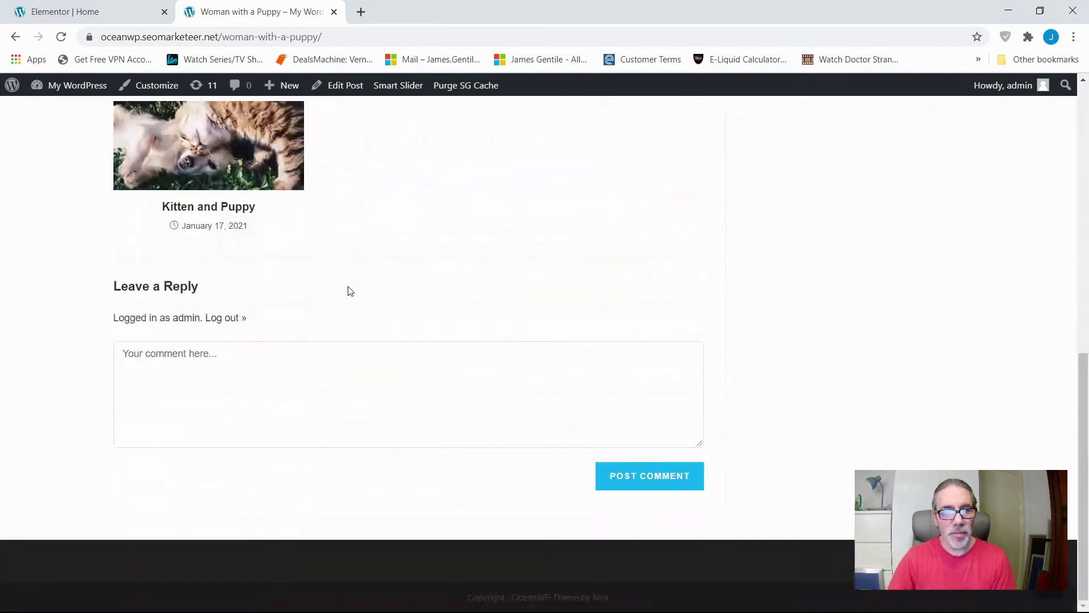
pyautogui.scroll(11, 349, 286)
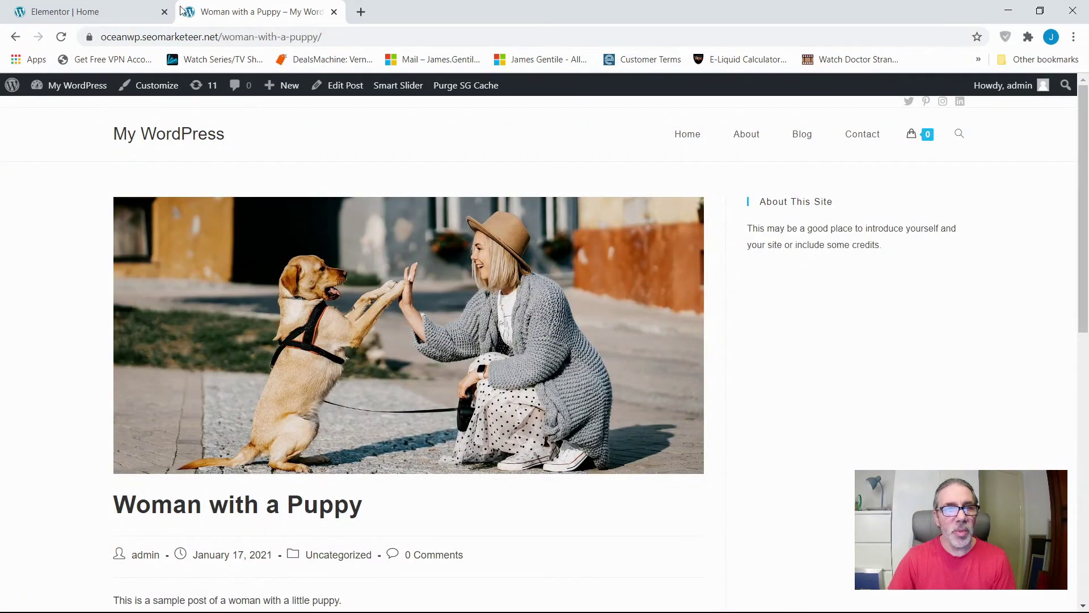
pyautogui.click(68, 14)
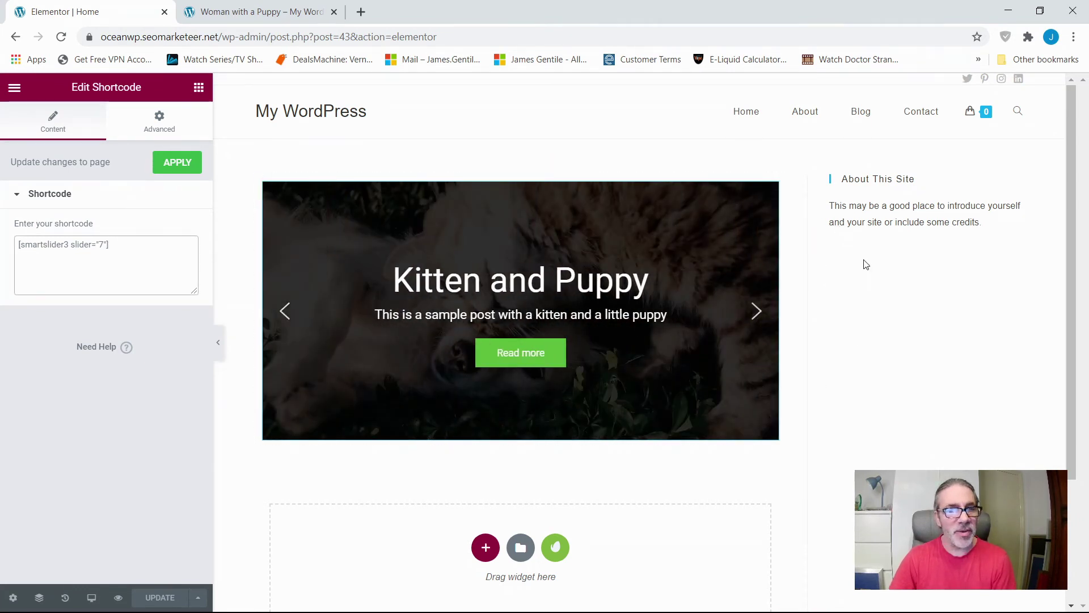
# Erase the slider shortcode from the Shortcode widget and delete the empty widget
pyautogui.click(131, 253)
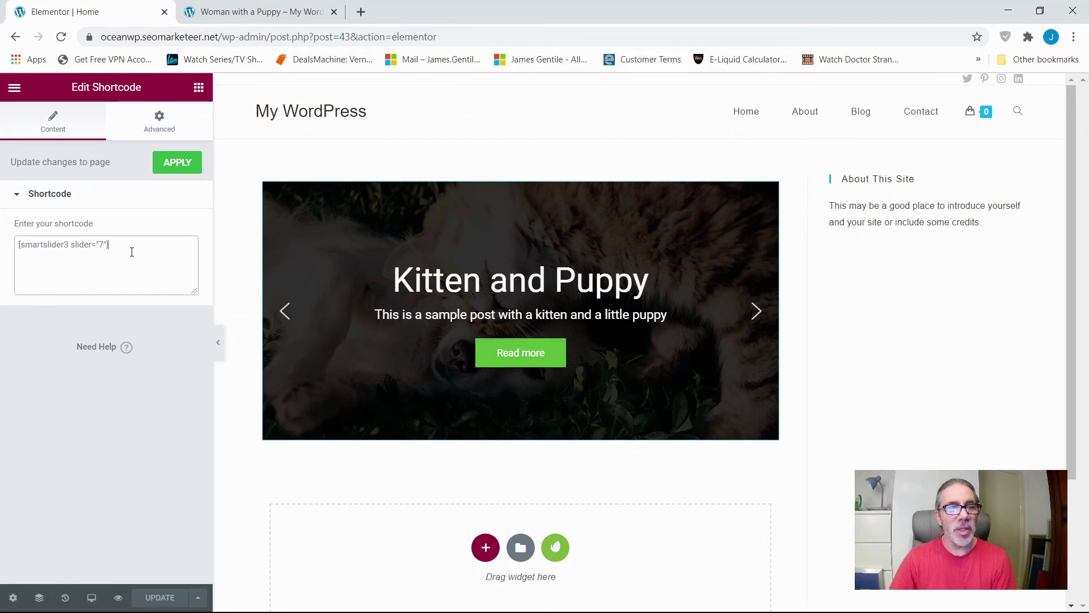
pyautogui.hotkey('ctrl', 'a')
pyautogui.hotkey('ctrl', 'c')
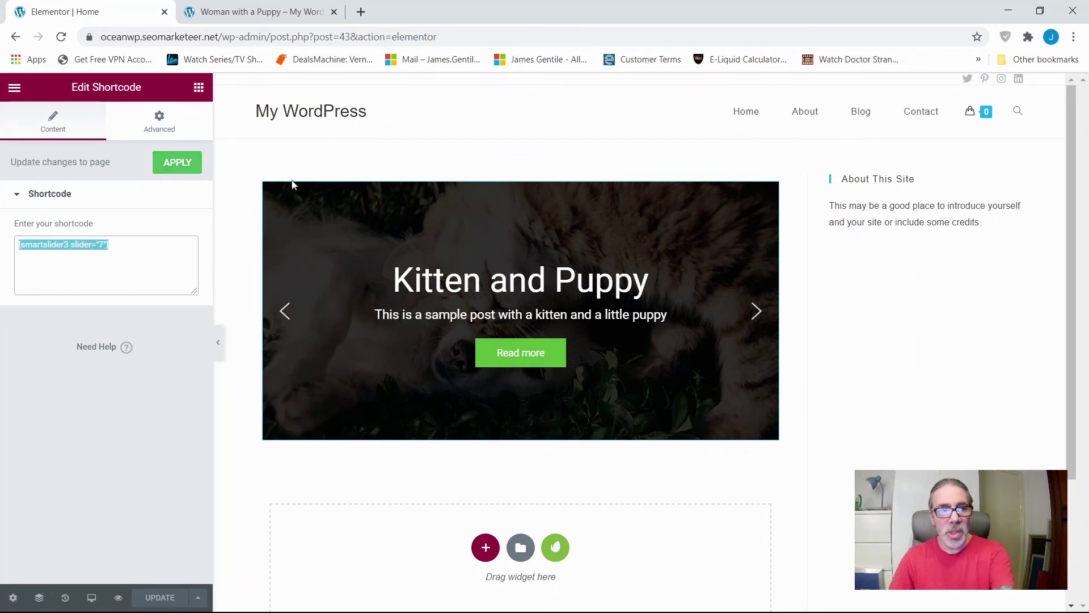
pyautogui.press('BackSpace')
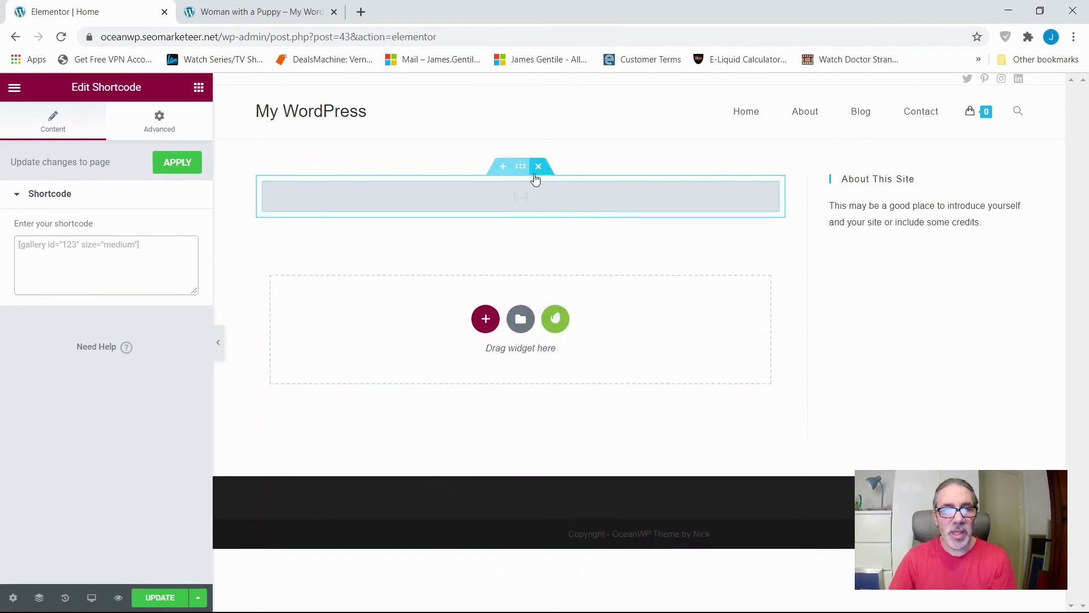
pyautogui.click(538, 166)
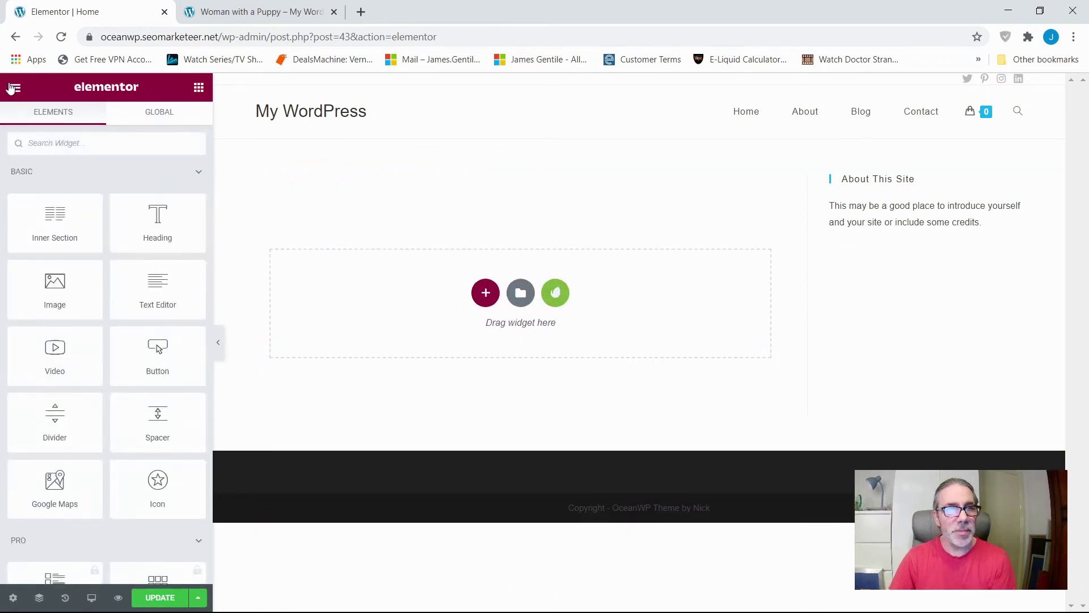
# Save the Home page without the slider and exit Elementor to the WordPress editor
pyautogui.click(13, 88)
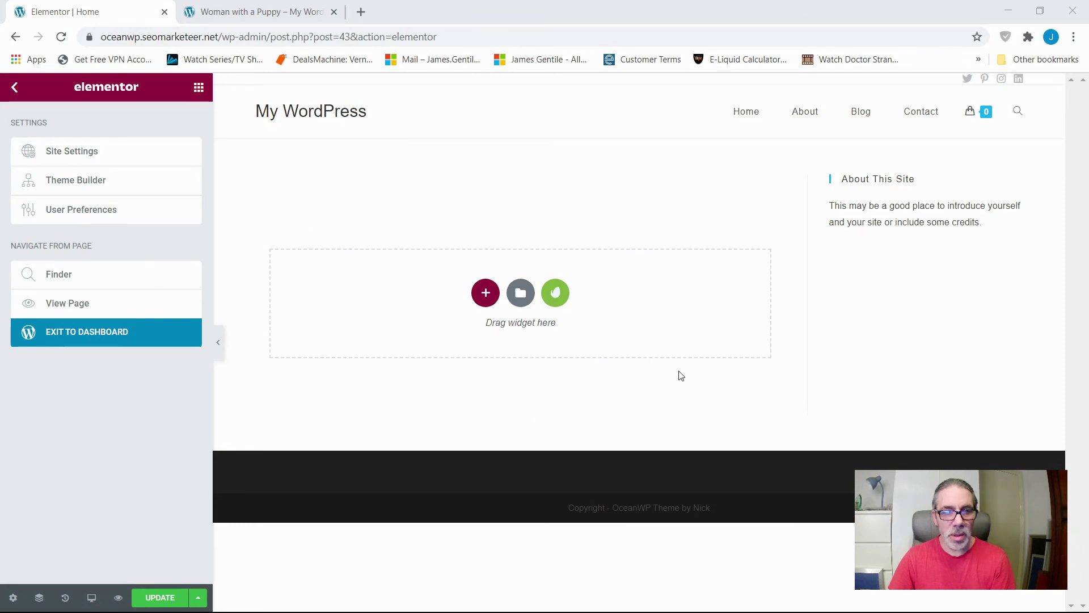
pyautogui.click(160, 597)
pyautogui.click(161, 599)
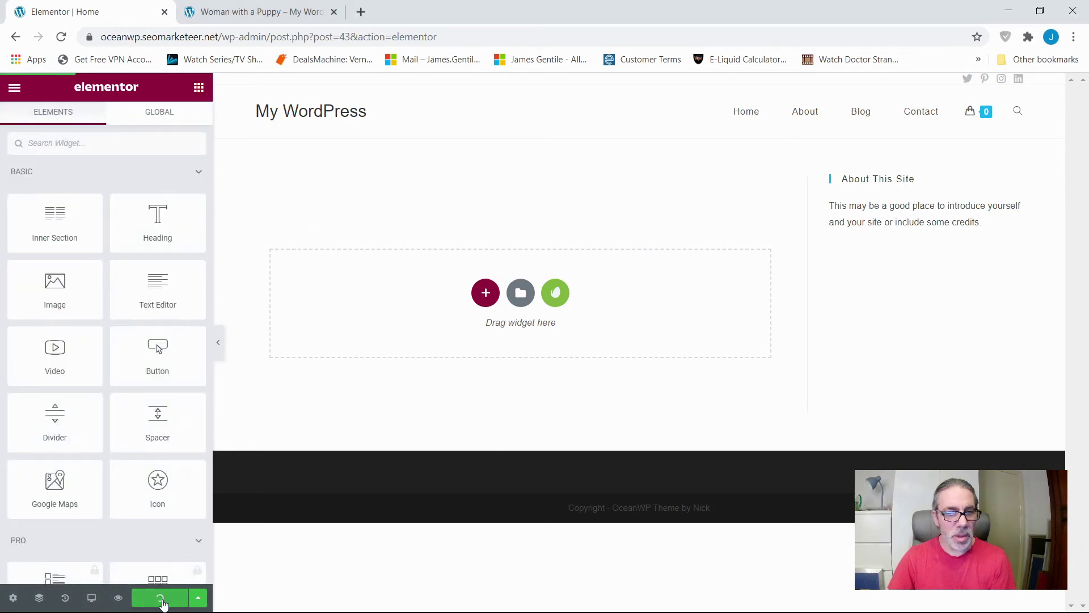
pyautogui.click(15, 89)
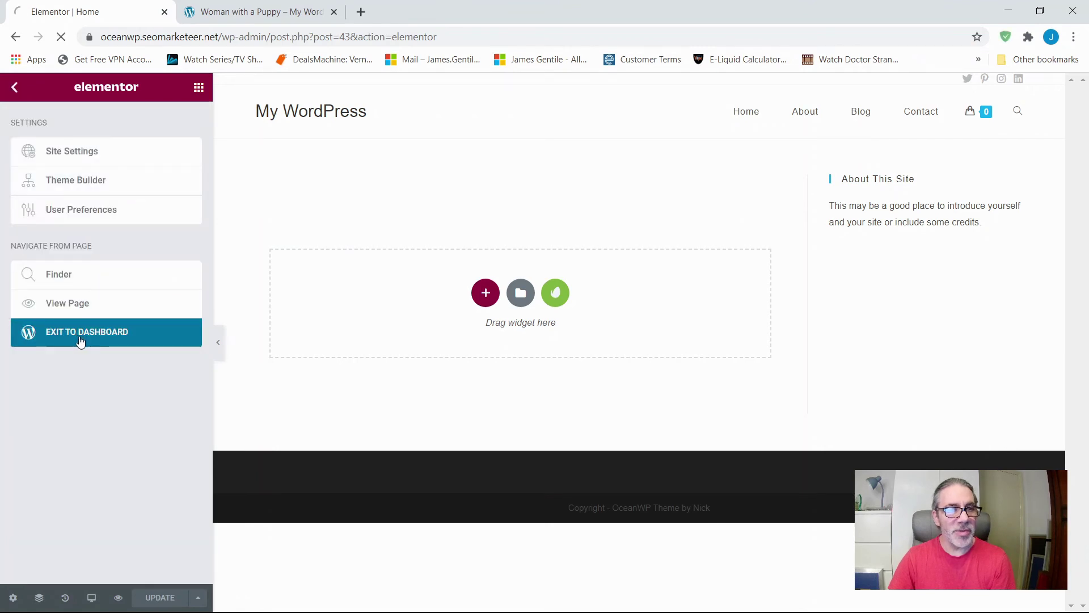
pyautogui.click(91, 333)
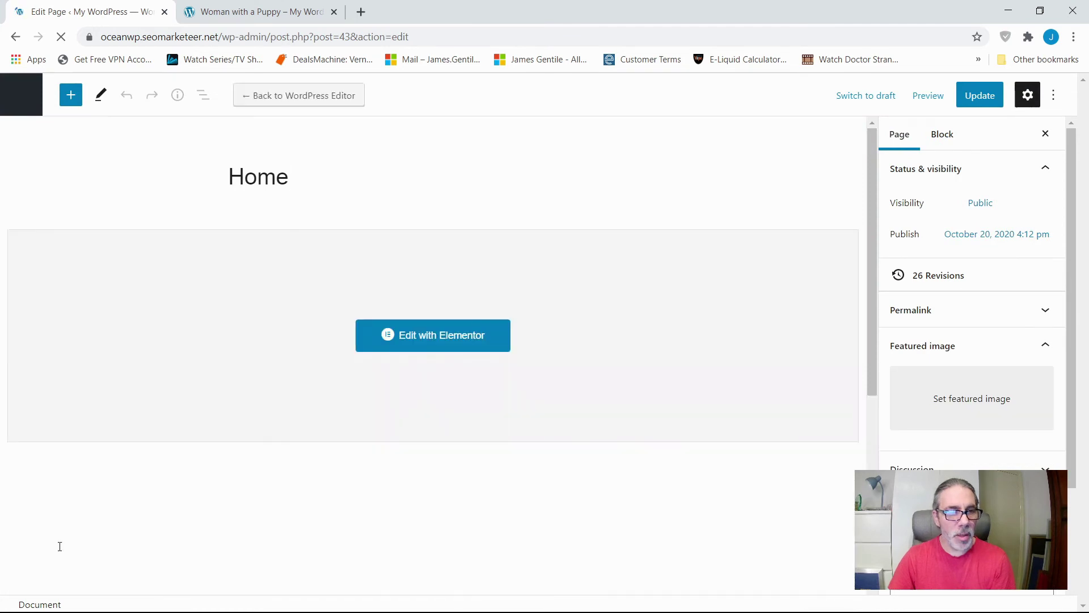
# Switch Home back to the default editor, paste [smartslider3 slider="7"] into Shortcode After Header, and update
pyautogui.click(286, 94)
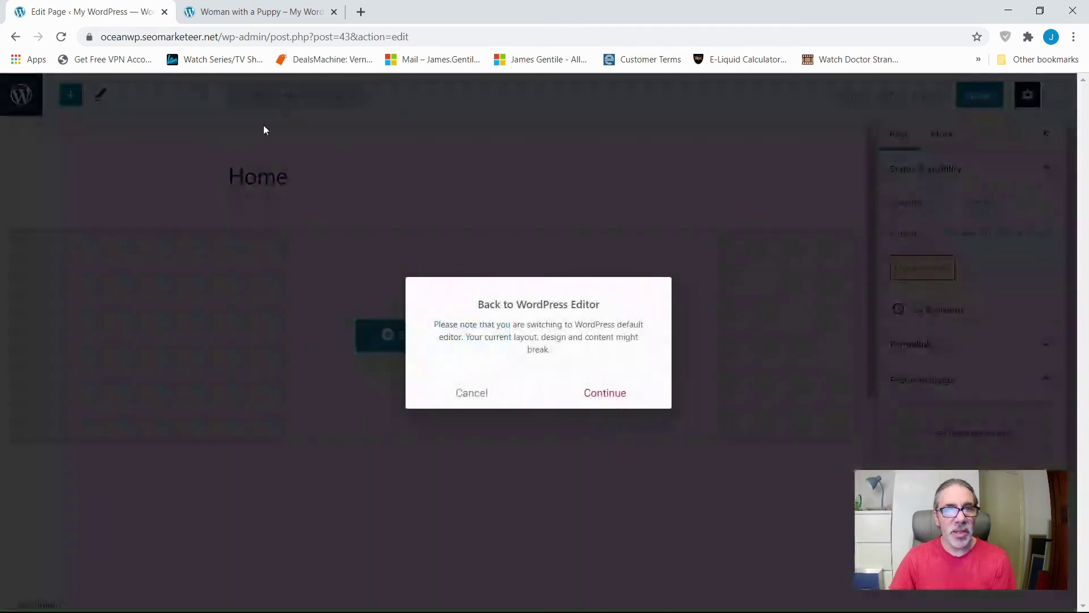
pyautogui.click(590, 395)
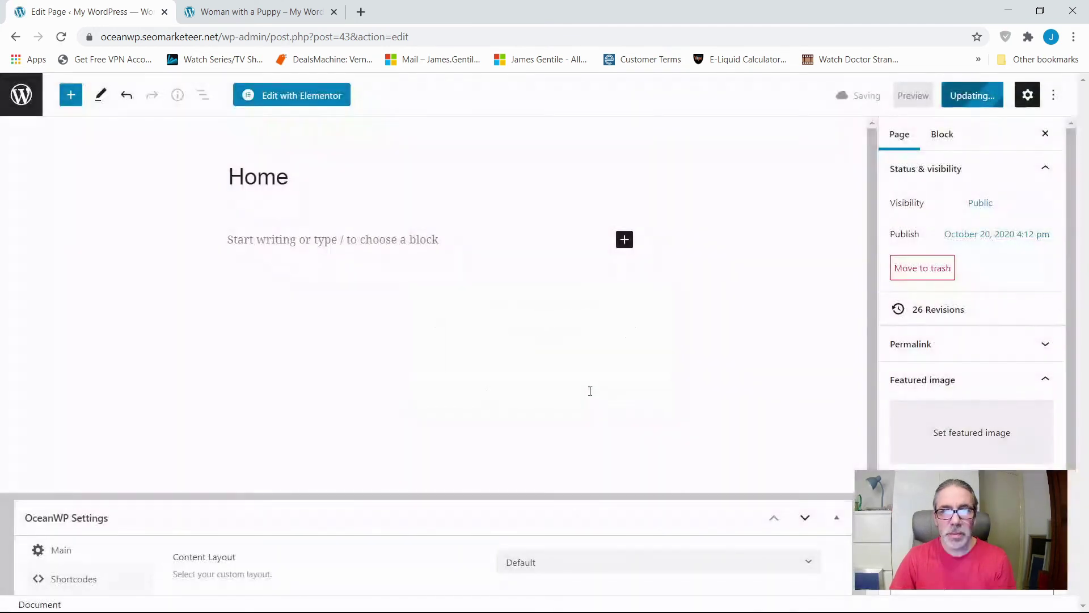
pyautogui.scroll(-2, 115, 403)
pyautogui.scroll(-1, 115, 404)
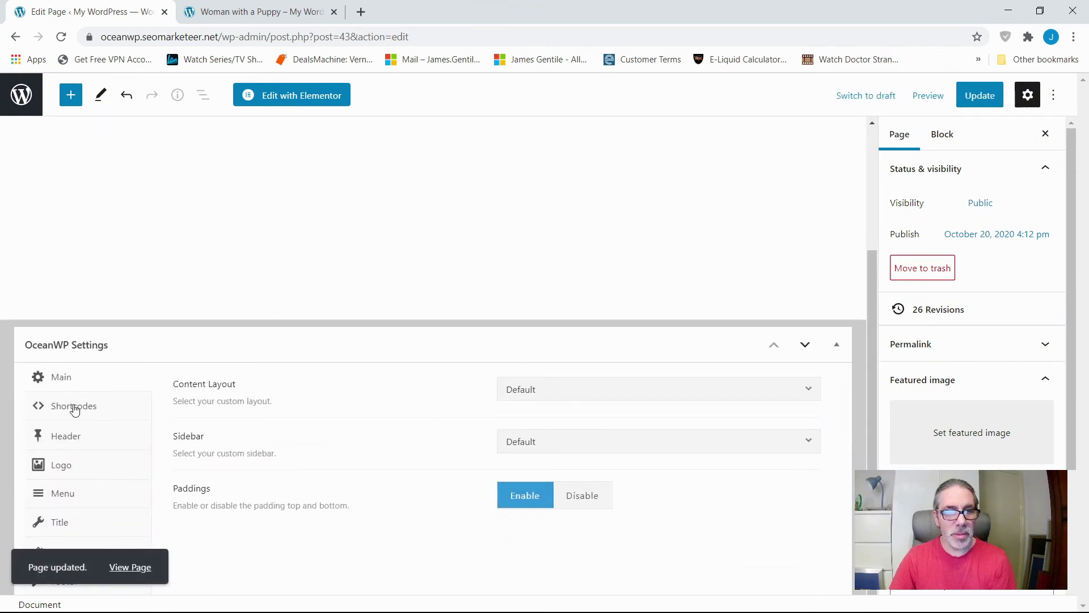
pyautogui.click(74, 408)
pyautogui.scroll(-3, 387, 432)
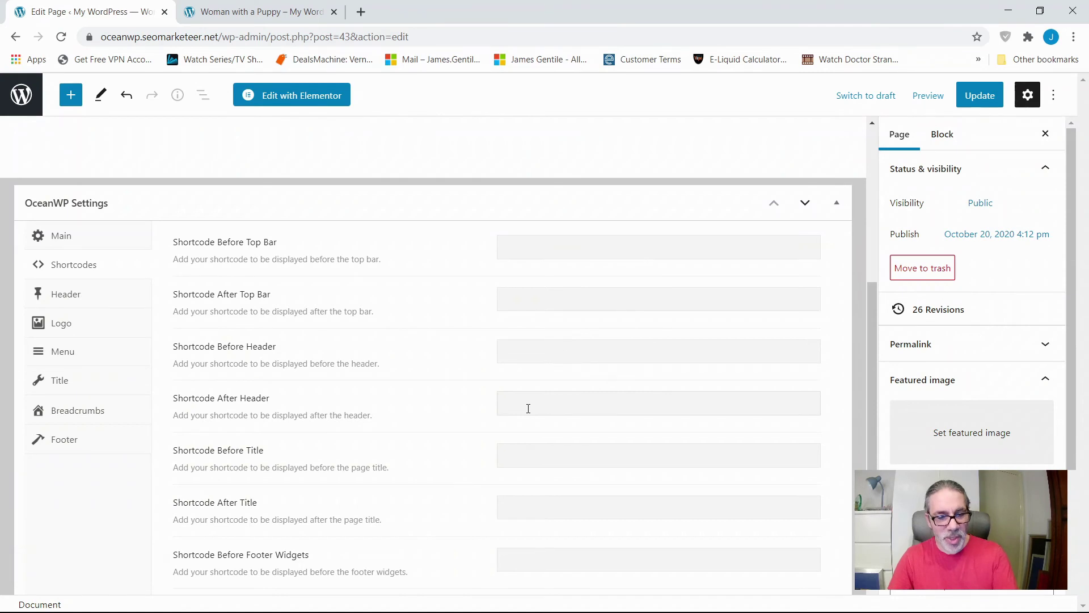
pyautogui.hotkey('ctrl', 'v')
pyautogui.click(983, 96)
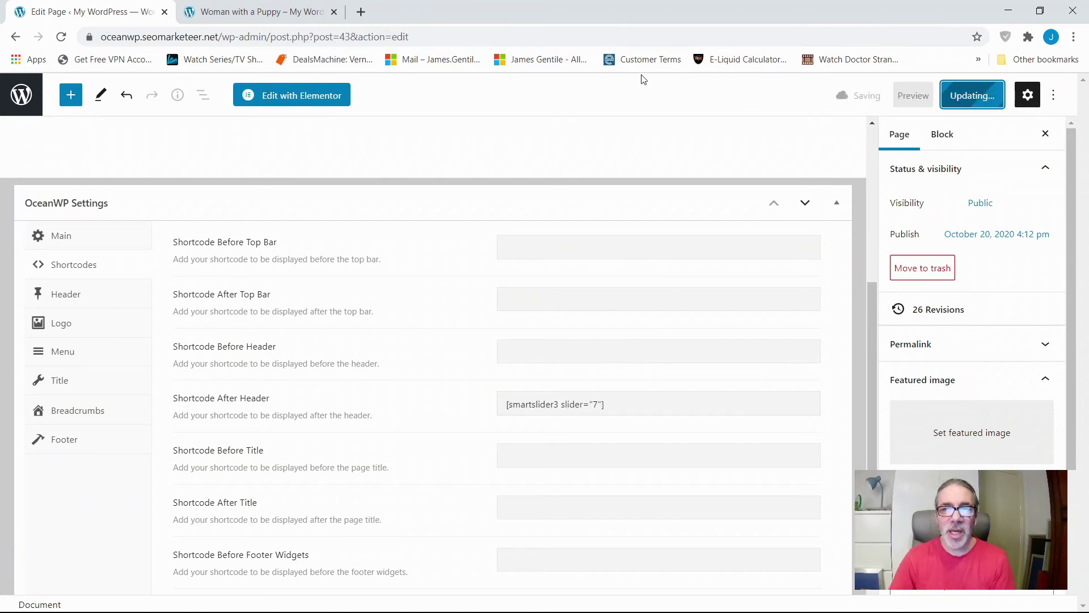
# Load the live home page and advance the full-width post slider through two slides
pyautogui.click(233, 12)
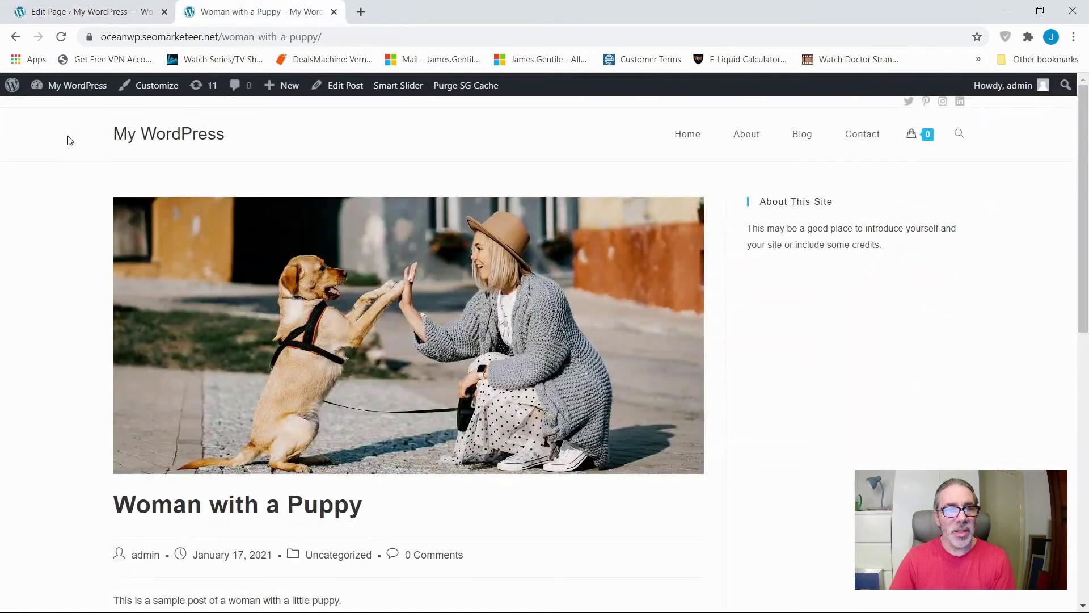
pyautogui.click(145, 136)
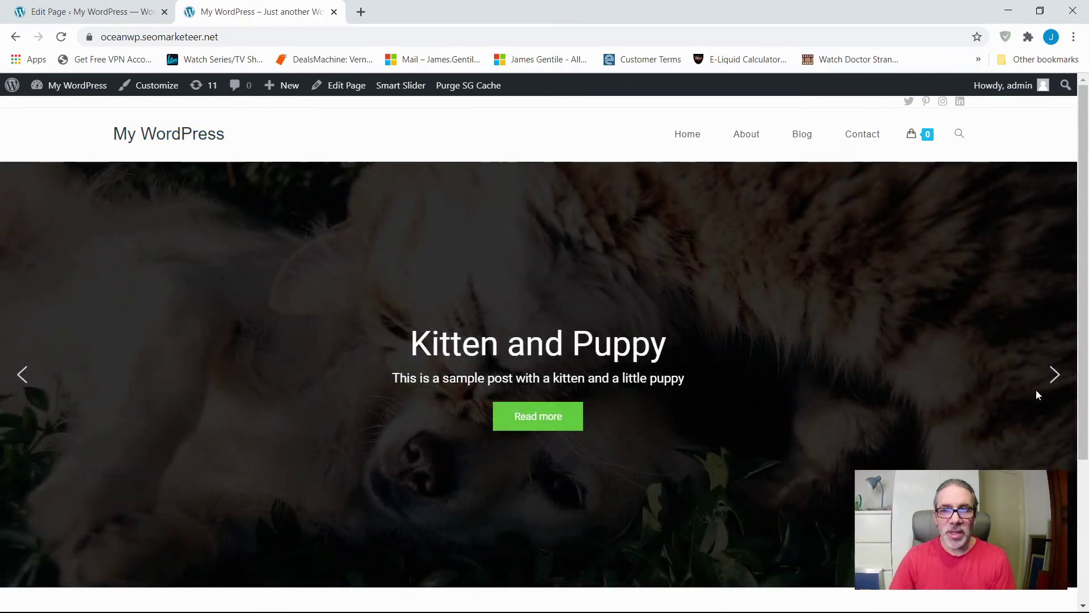
pyautogui.click(1052, 383)
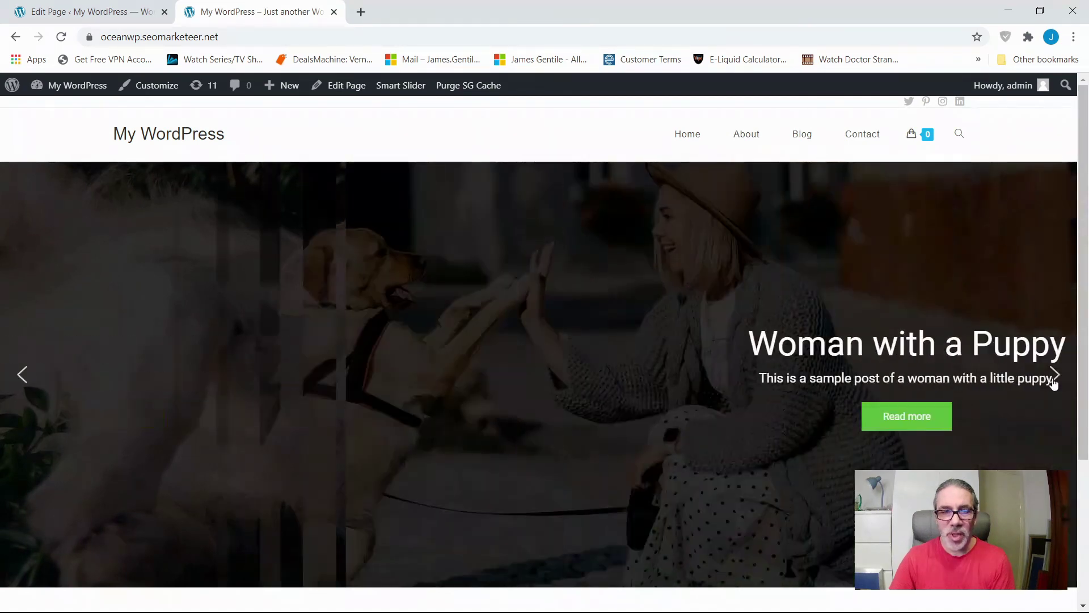
pyautogui.click(1054, 383)
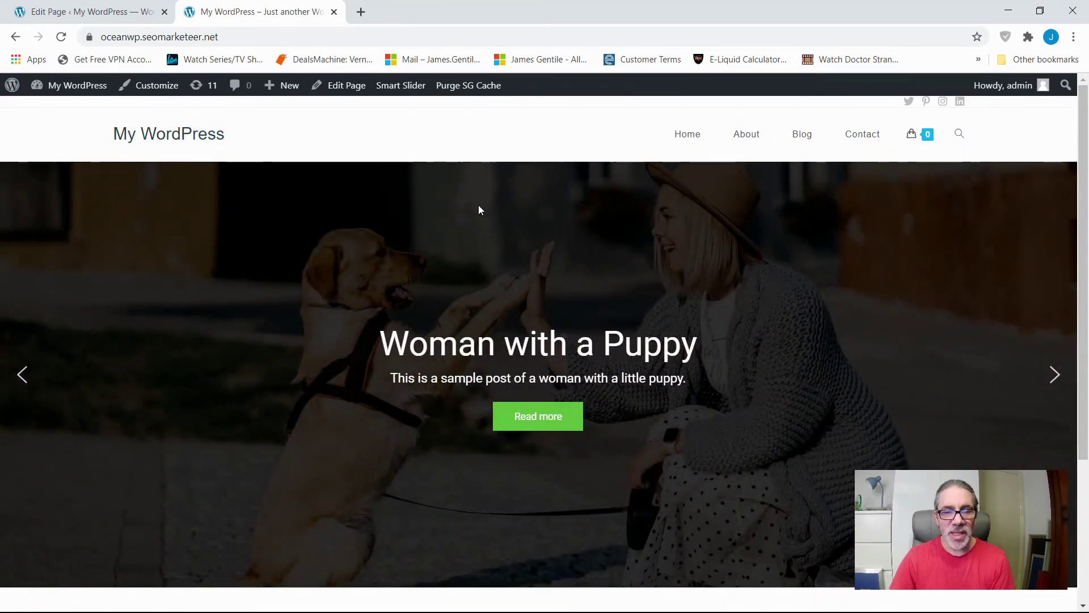
pyautogui.click(91, 12)
# Inspect the Smart Slider dashboard projects and My project 2's slides, then launch Go Pro
pyautogui.click(21, 94)
pyautogui.click(141, 501)
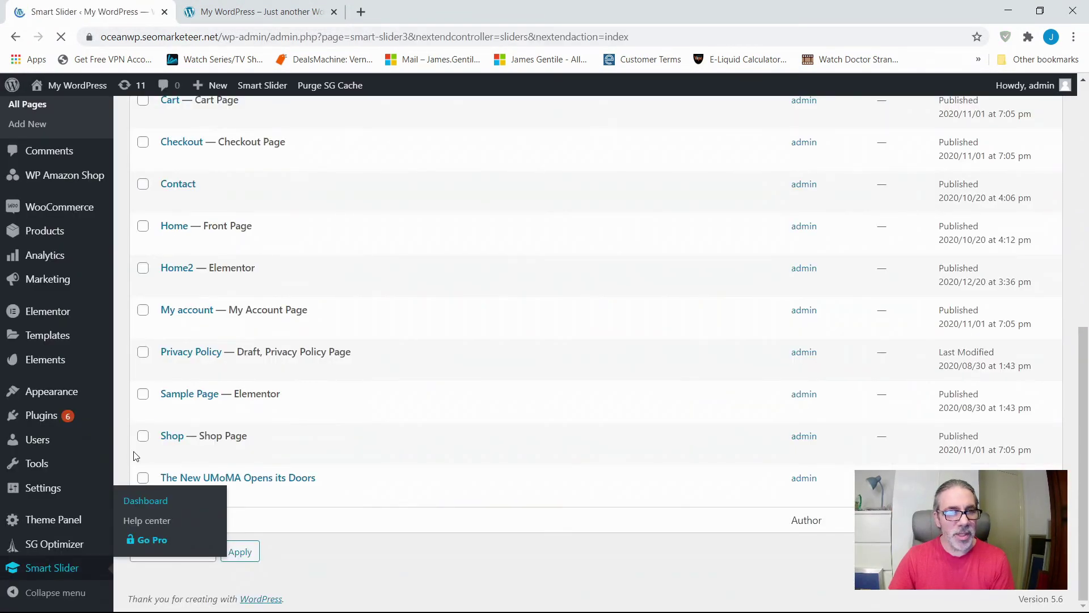
pyautogui.scroll(-5, 316, 393)
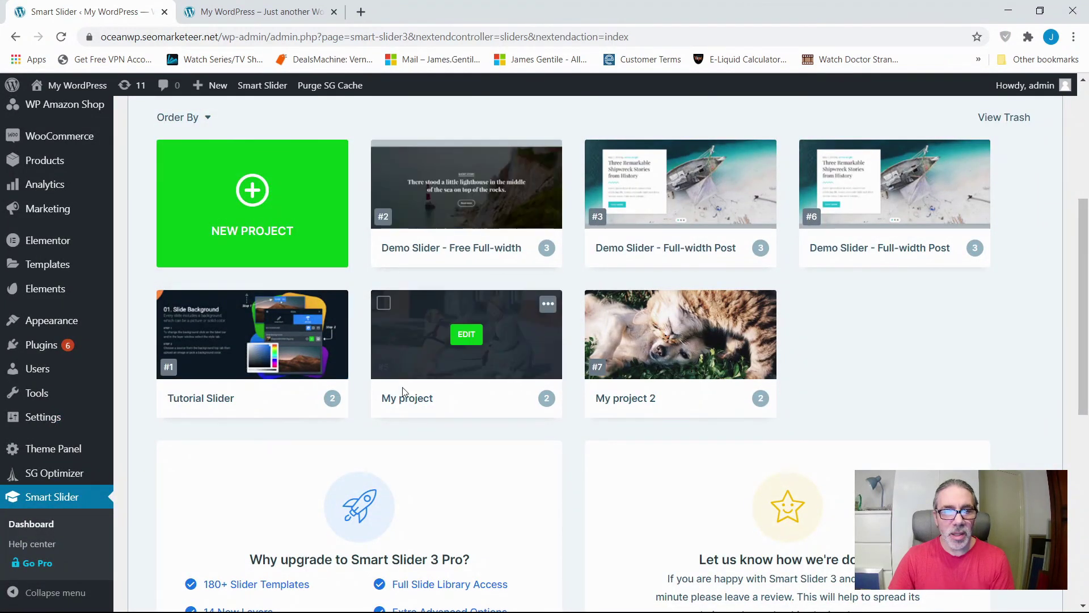
pyautogui.click(678, 337)
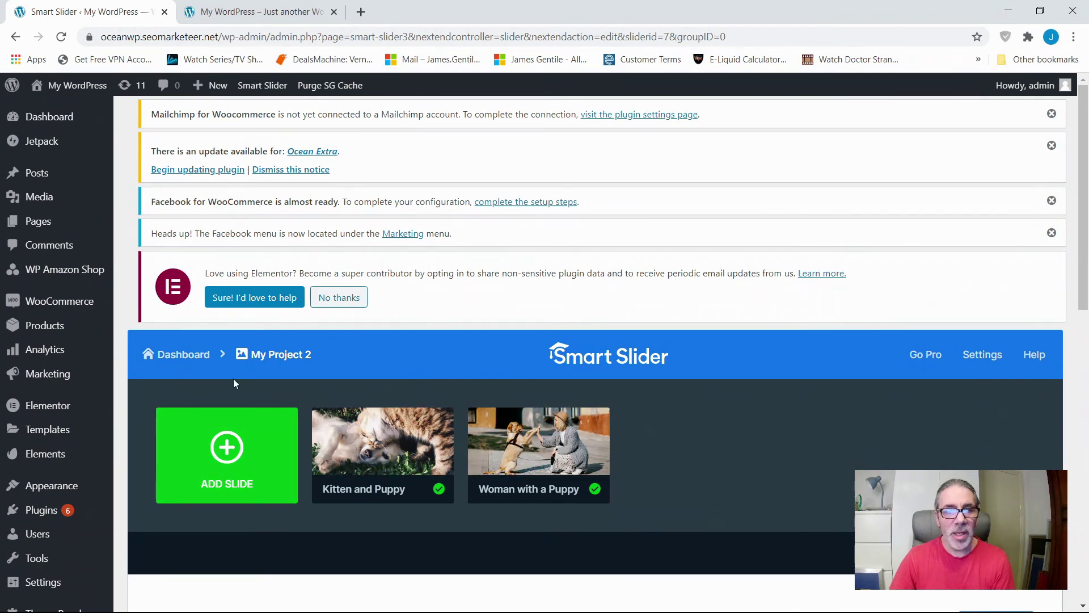
pyautogui.scroll(-4, 863, 431)
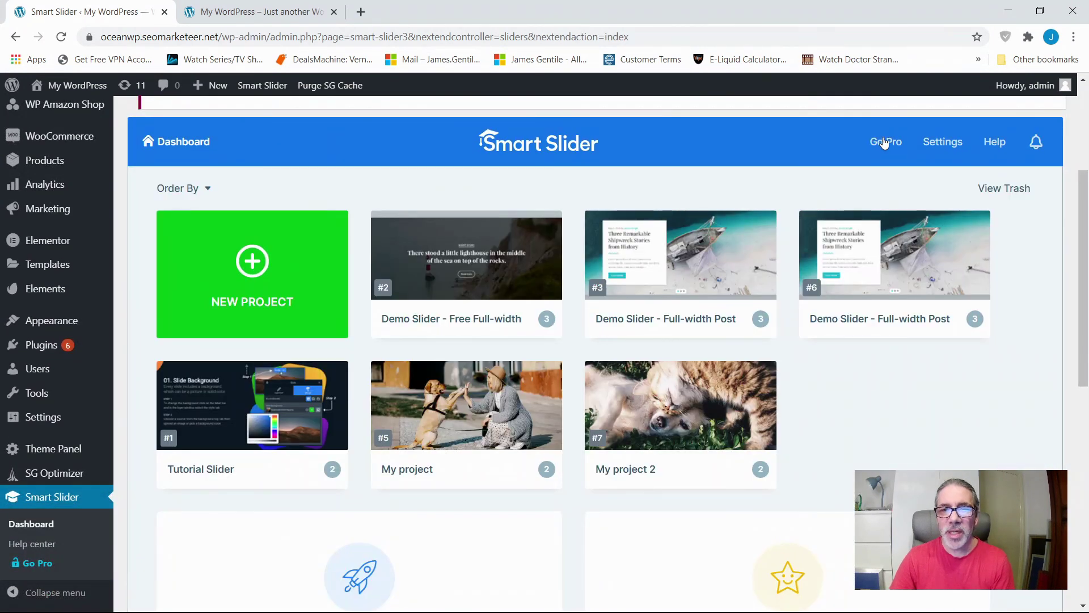
pyautogui.click(884, 143)
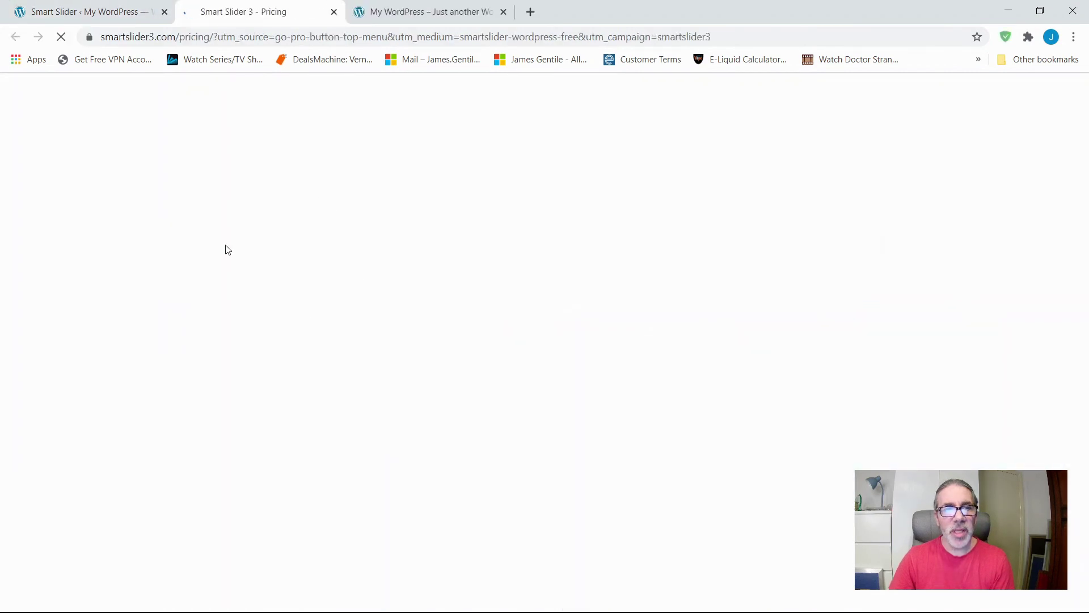
# Scroll through the Single Domain £32, Business £138 and Unlimited £229 plans, guarantee and FAQ
pyautogui.scroll(-1, 226, 315)
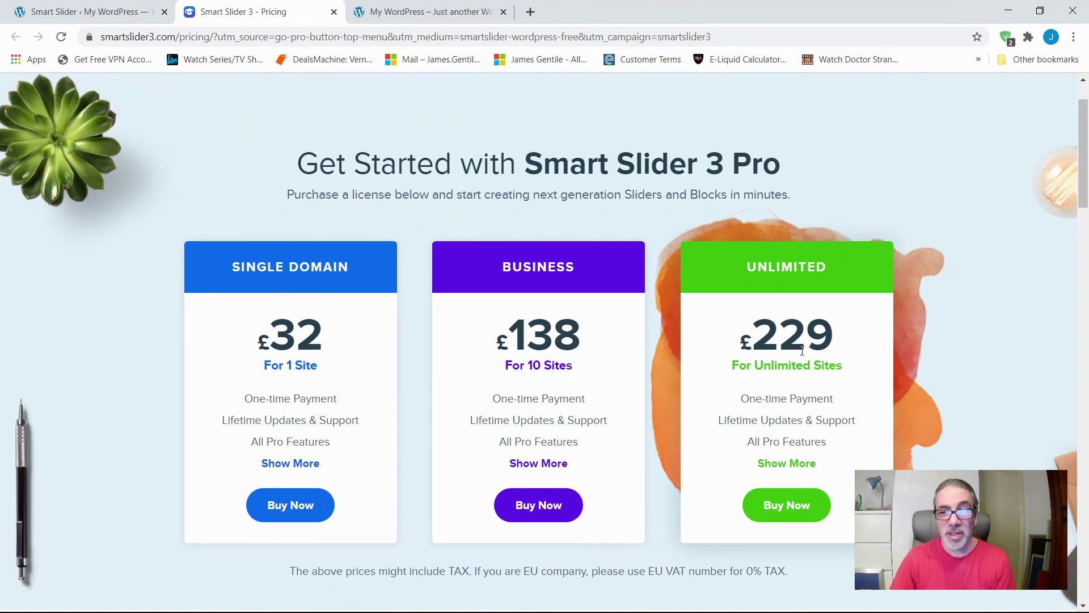
pyautogui.scroll(-5, 802, 350)
pyautogui.scroll(6, 803, 355)
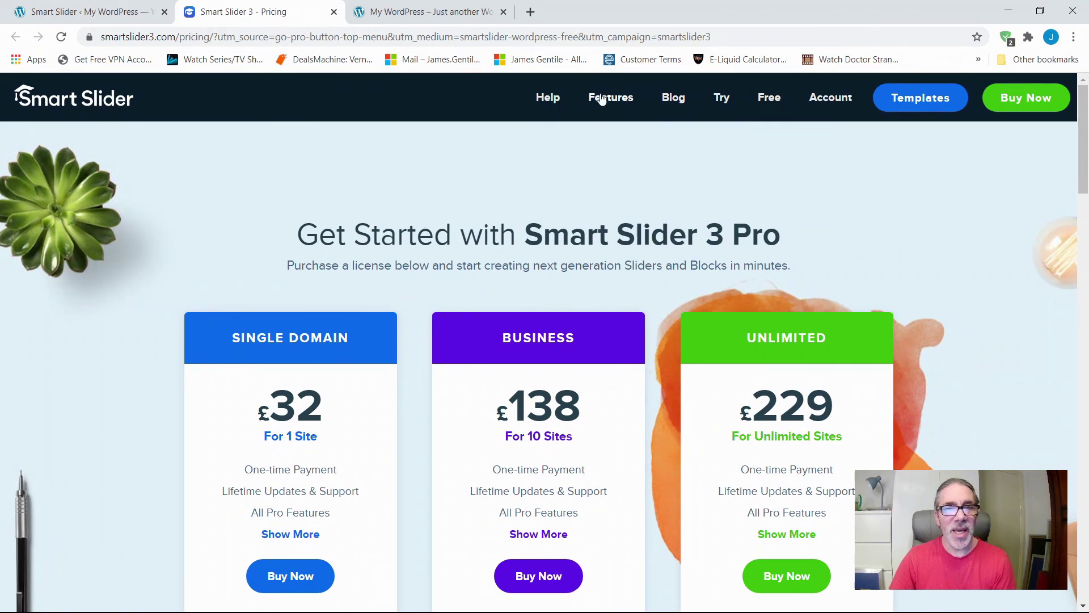
pyautogui.scroll(-7, 295, 252)
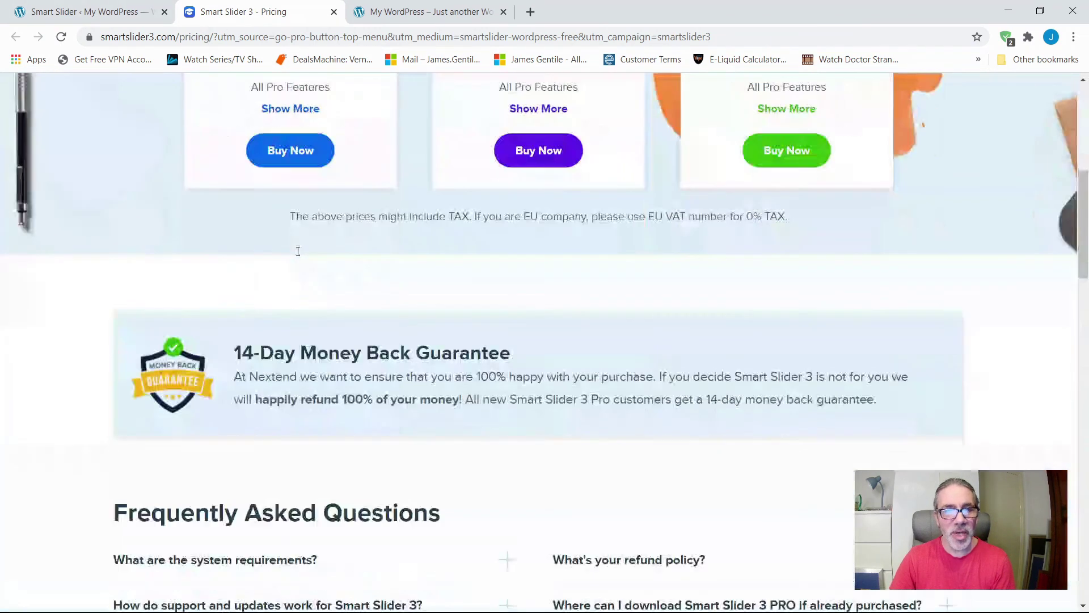
pyautogui.scroll(4, 295, 252)
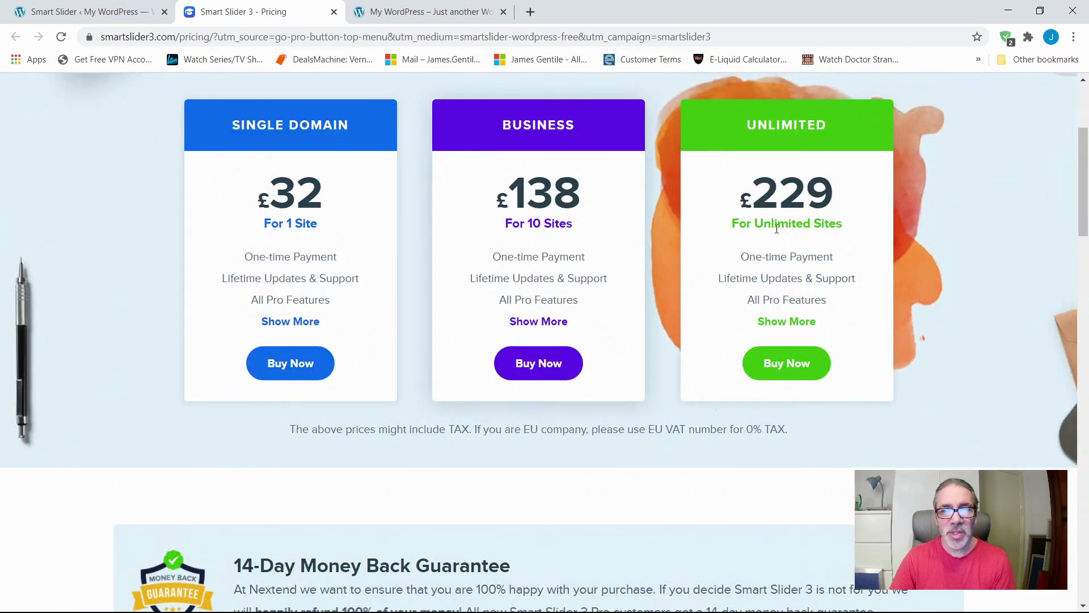
pyautogui.scroll(-10, 634, 318)
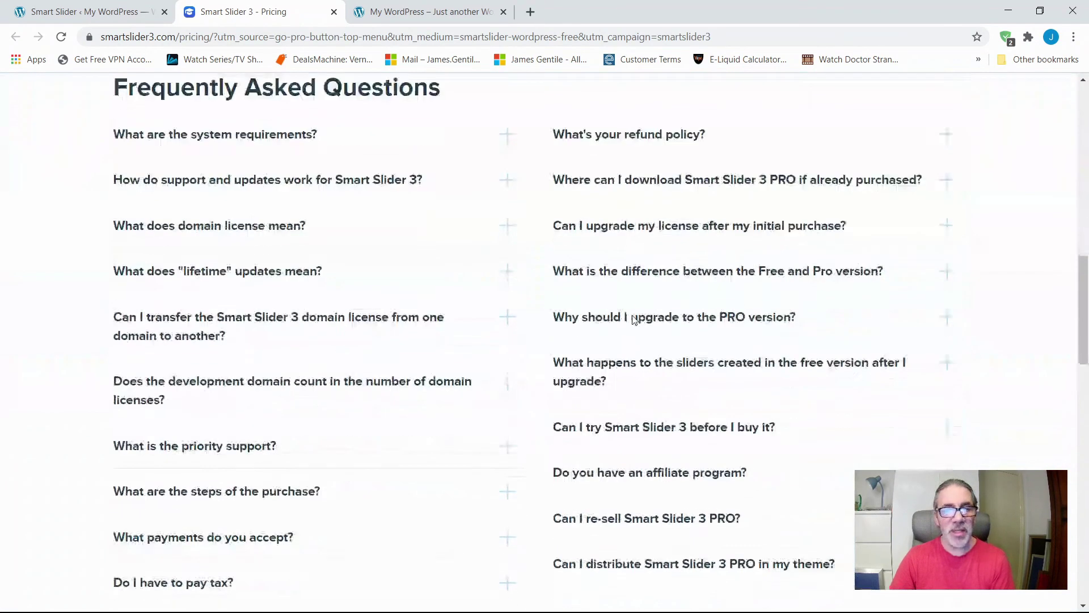
pyautogui.scroll(7, 231, 278)
pyautogui.scroll(8, 229, 278)
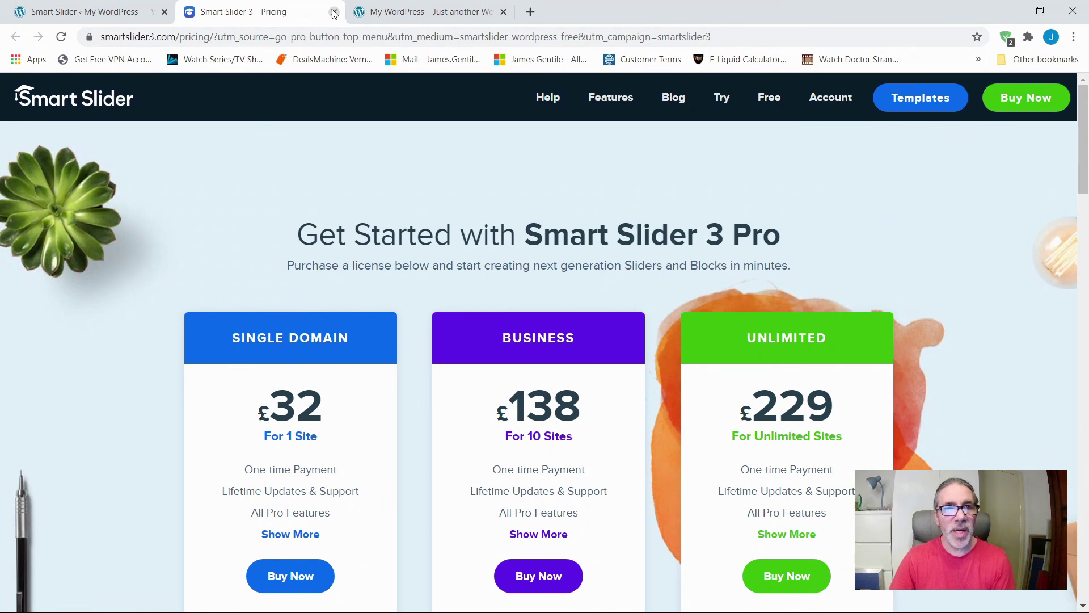
pyautogui.click(335, 12)
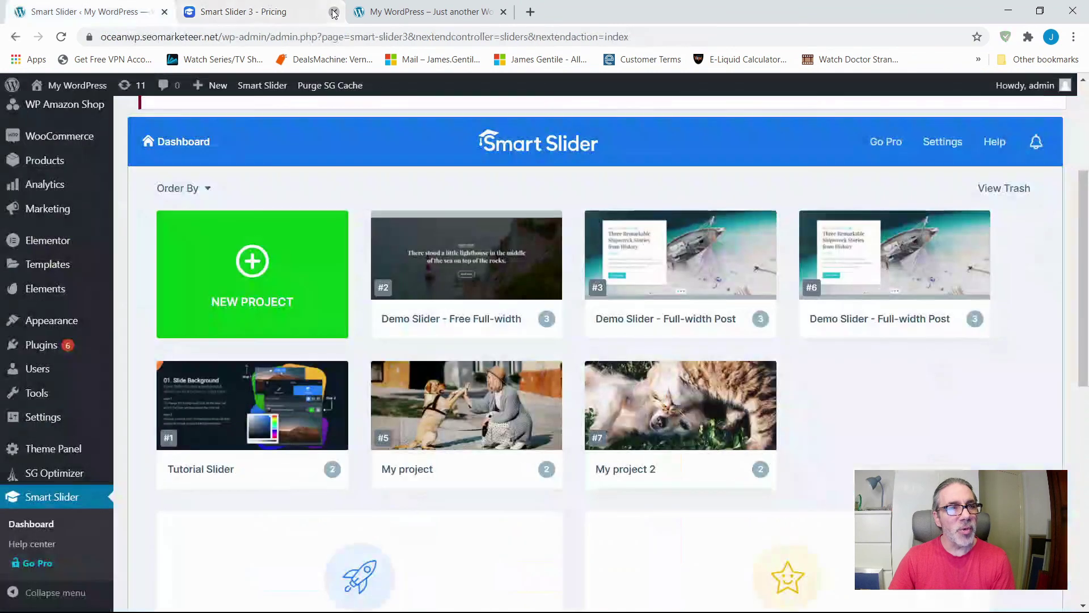